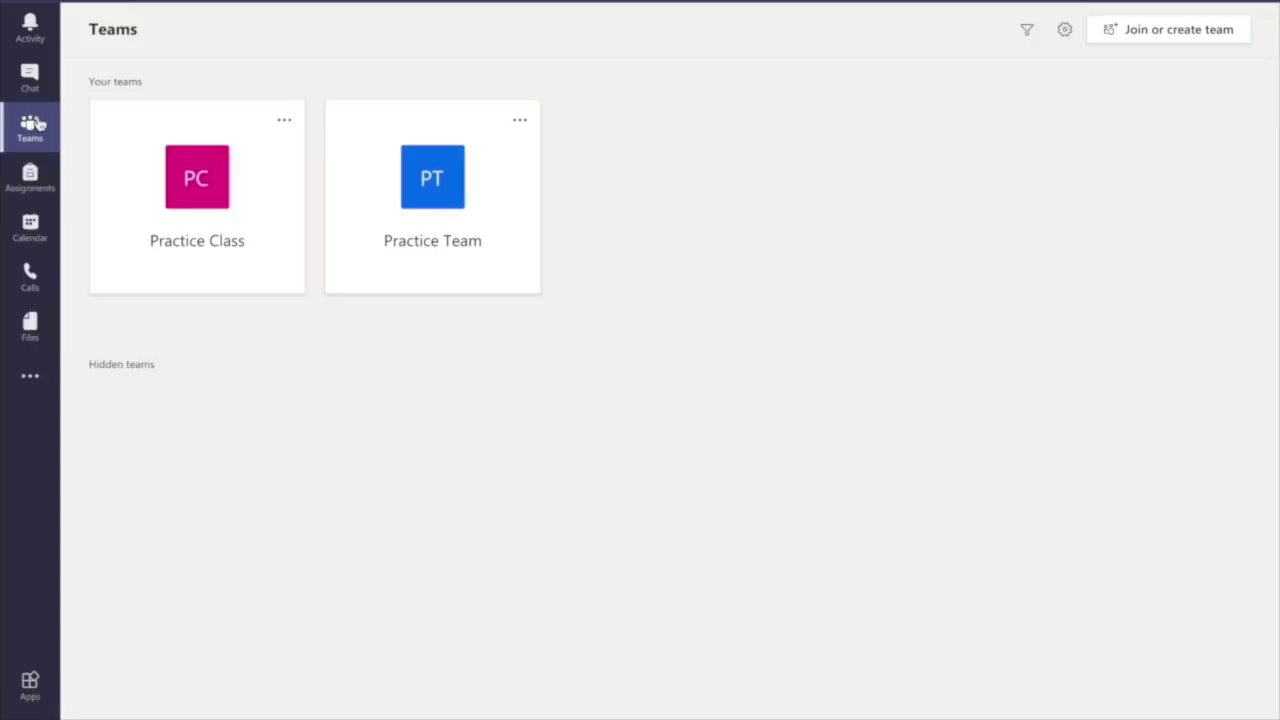
# Start a blank OneNote Class Notebook for the Practice Class team and proceed to the student section setup
pyautogui.click(160, 192)
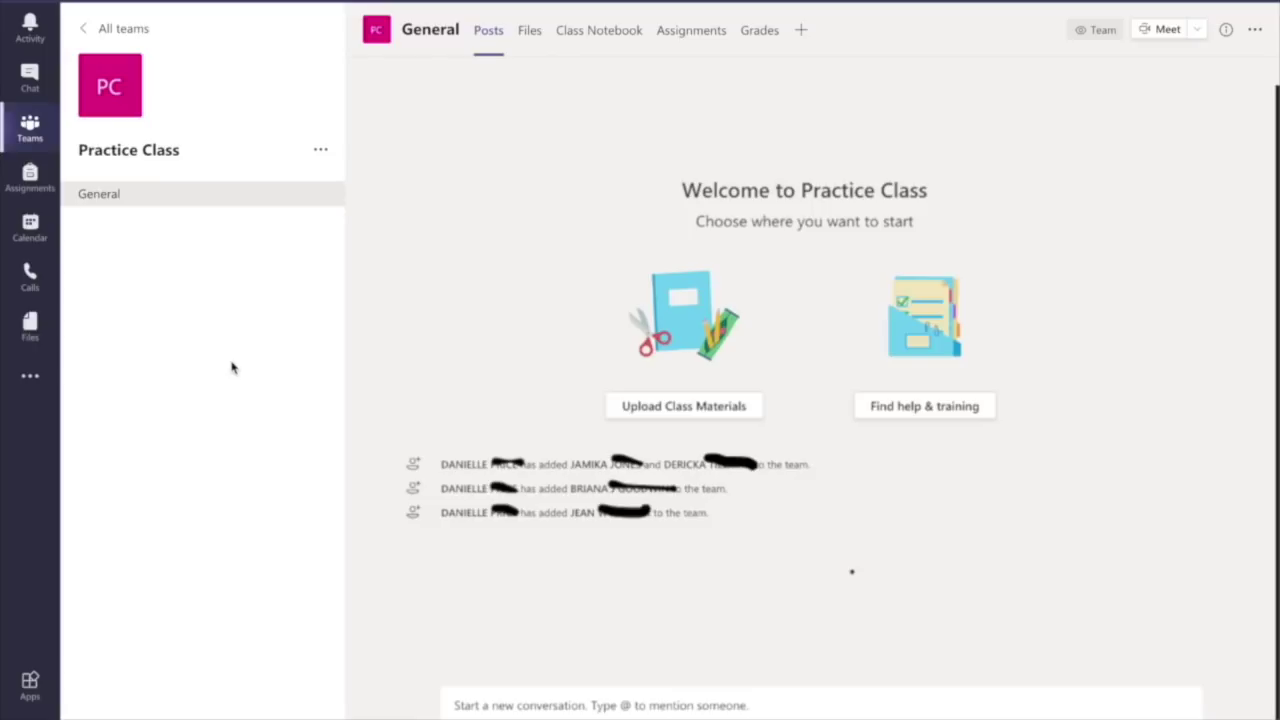
pyautogui.click(578, 40)
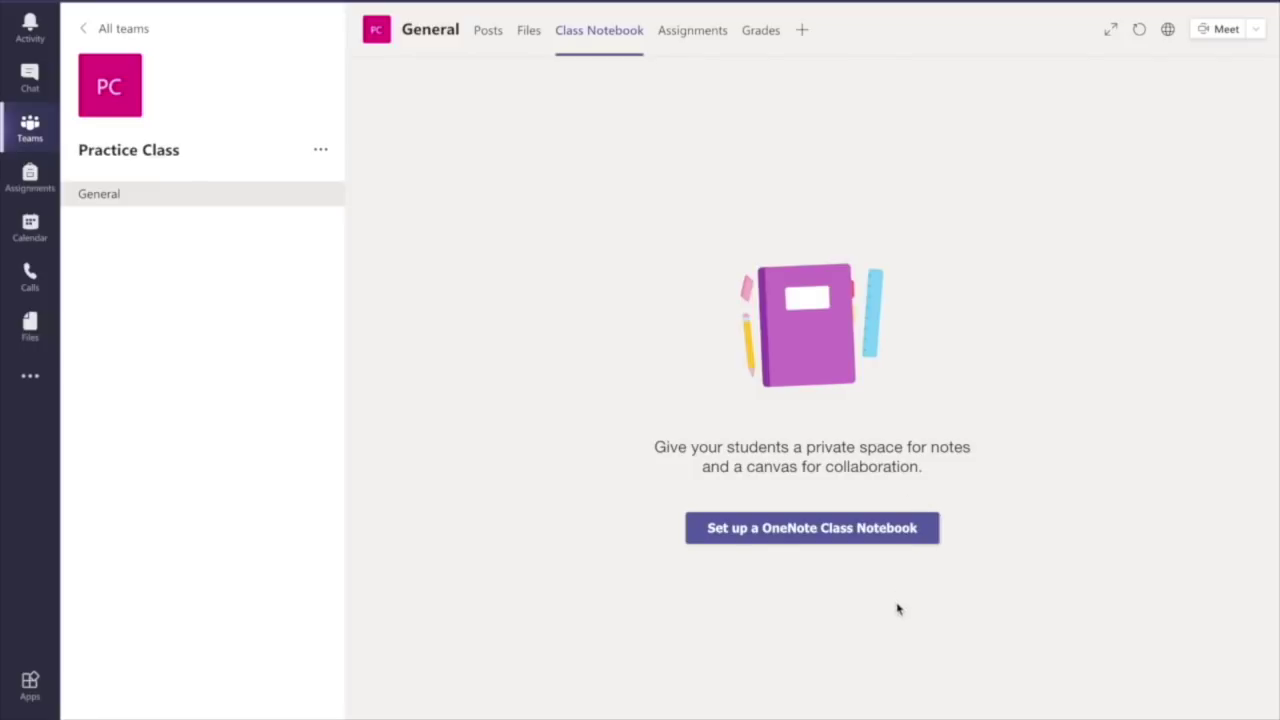
pyautogui.click(862, 533)
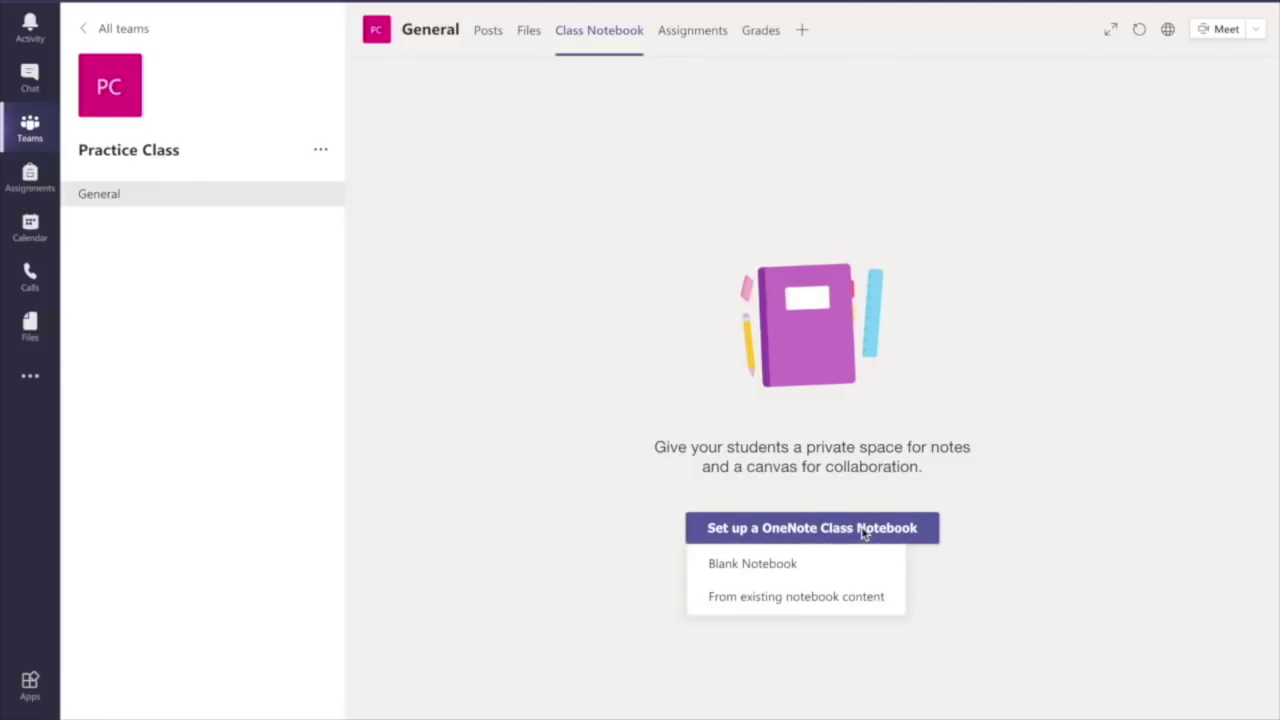
pyautogui.click(802, 572)
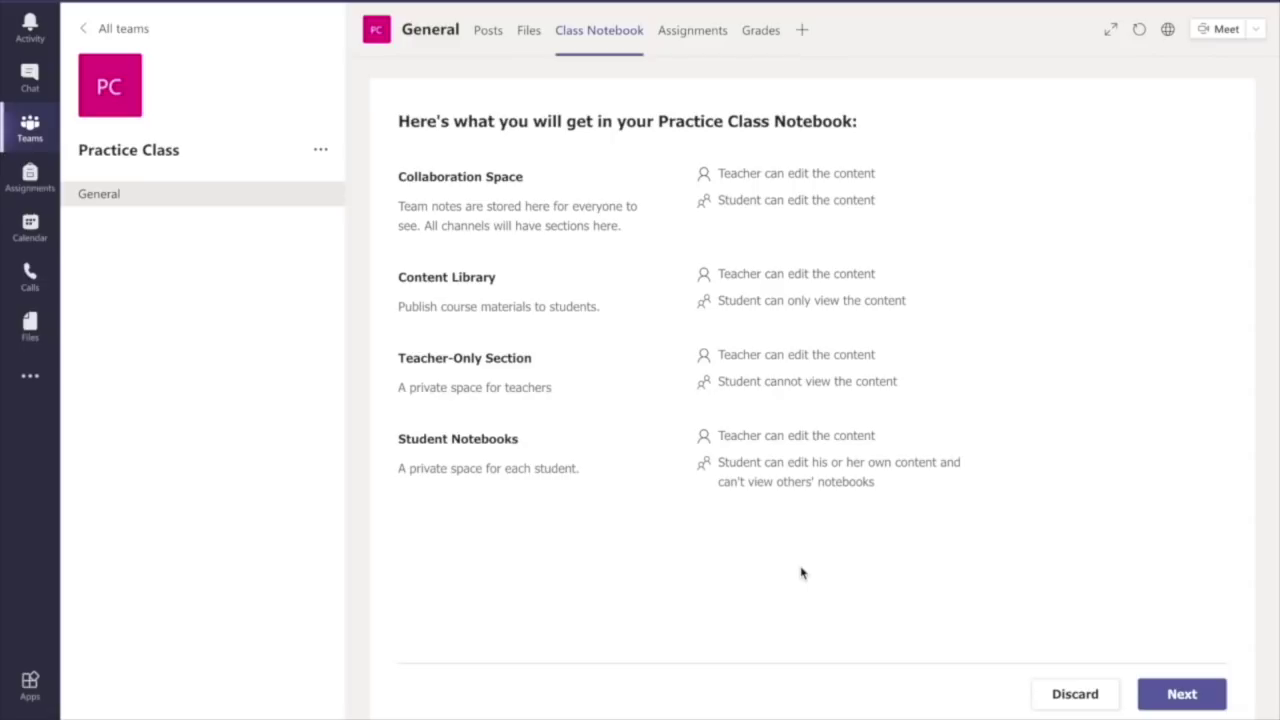
pyautogui.click(1182, 694)
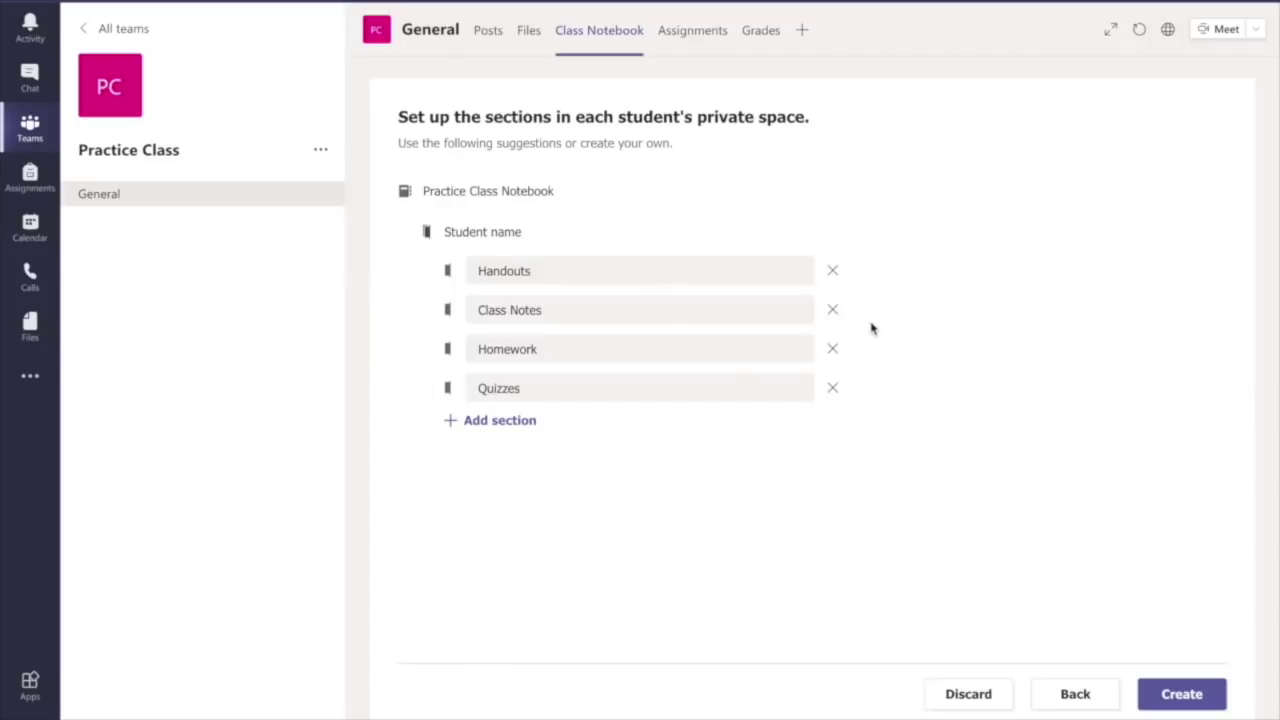
# Rename the first student section as Application Problem and the second as Problem Set
pyautogui.moveTo(560, 277); pyautogui.dragTo(455, 278)
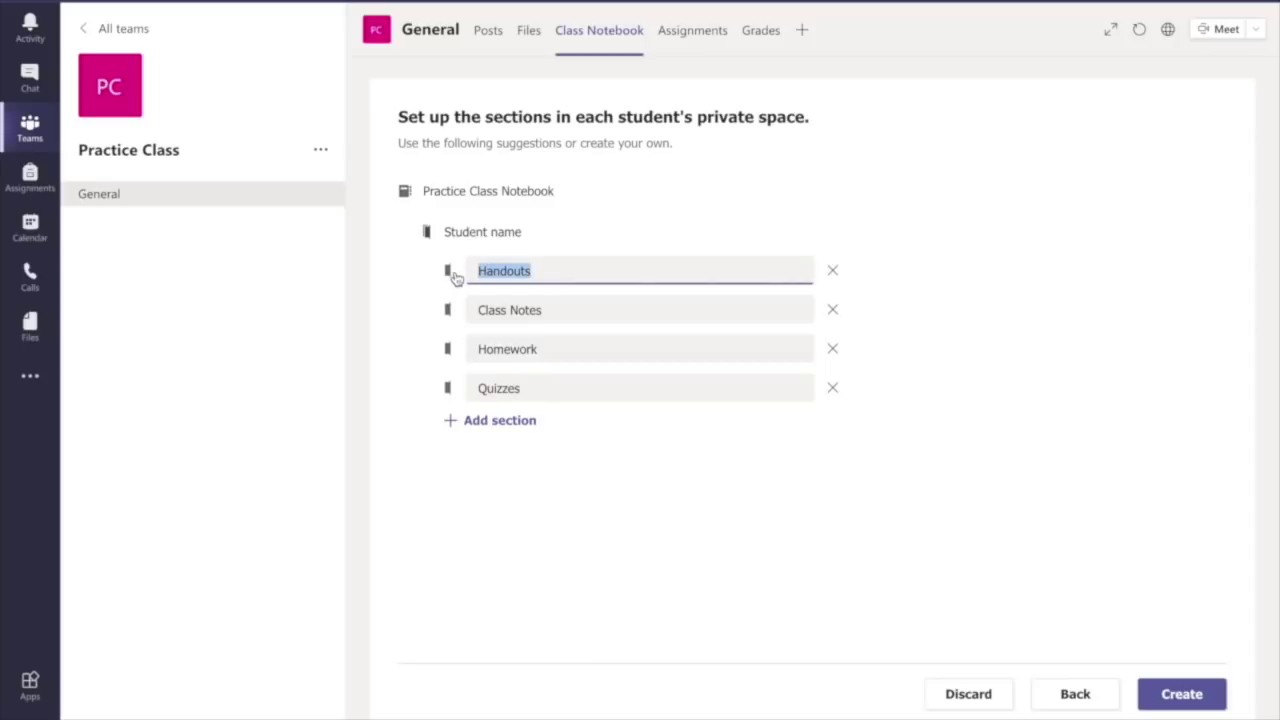
pyautogui.write('Application Pro')
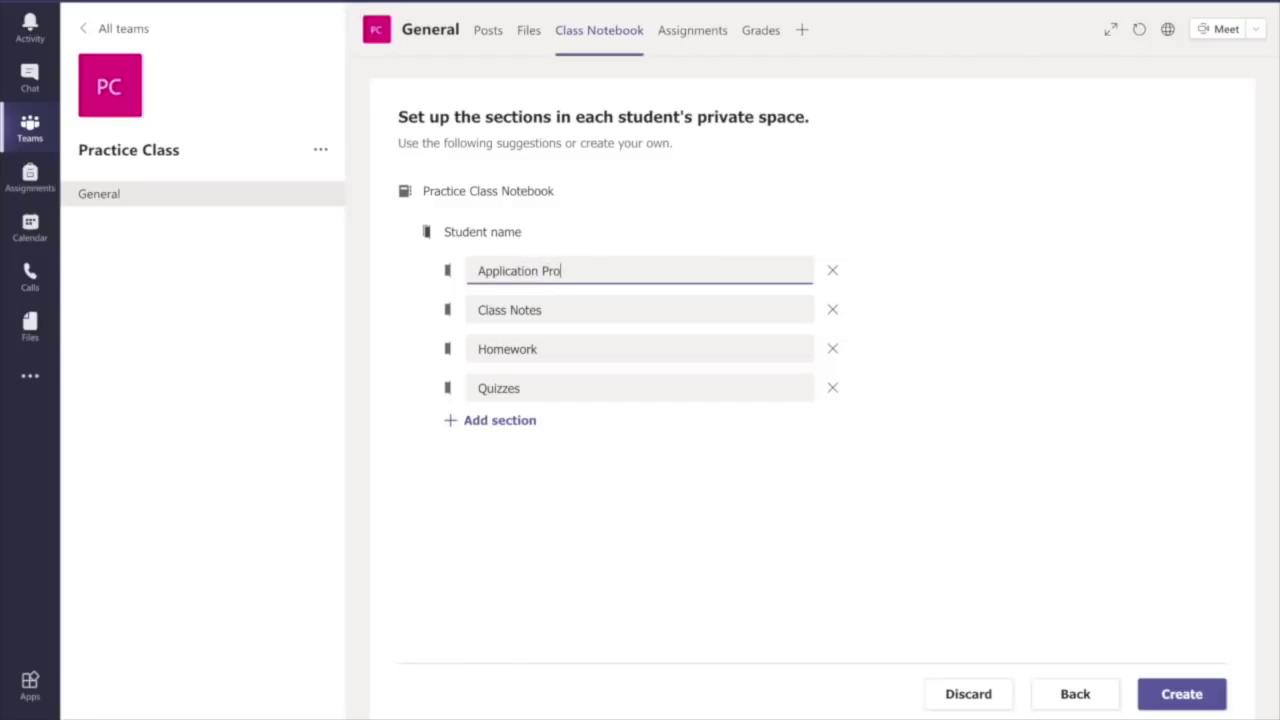
pyautogui.write('blem')
pyautogui.click(528, 308)
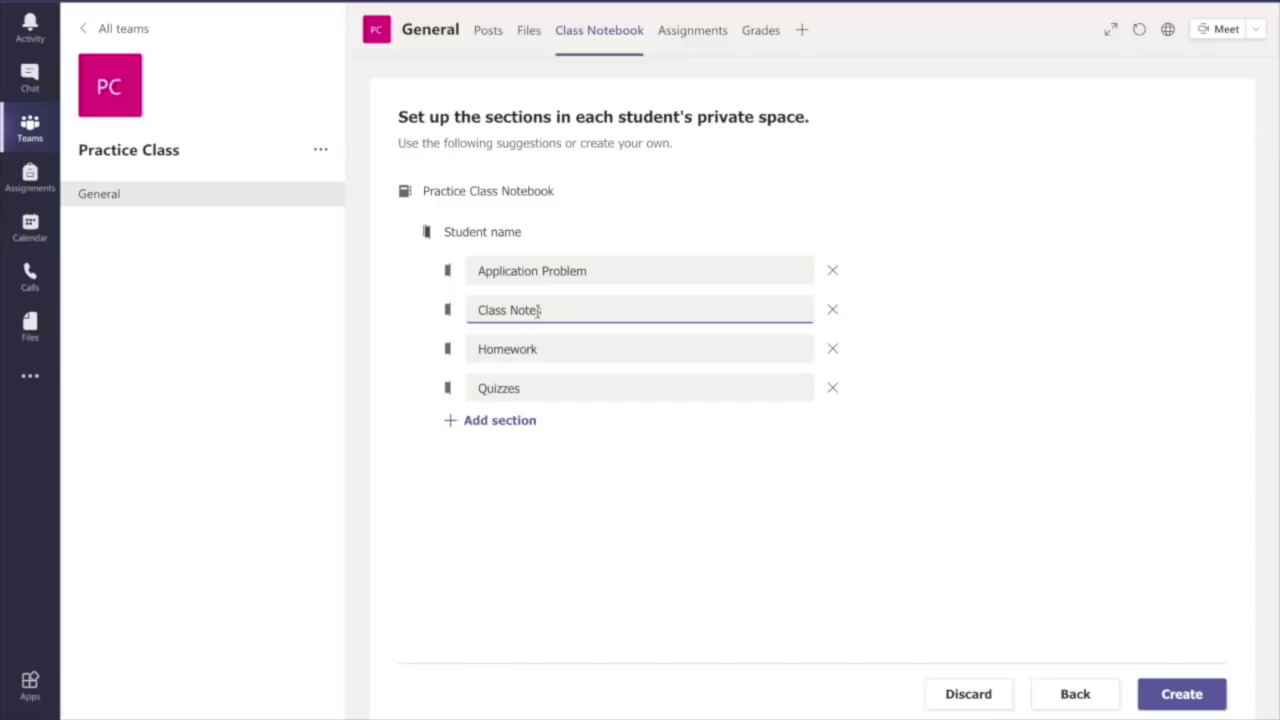
pyautogui.moveTo(539, 310); pyautogui.dragTo(452, 318)
pyautogui.write('Problem Set')
# Rename the fourth student section as Exit Ticket and create the class notebook
pyautogui.click(524, 390)
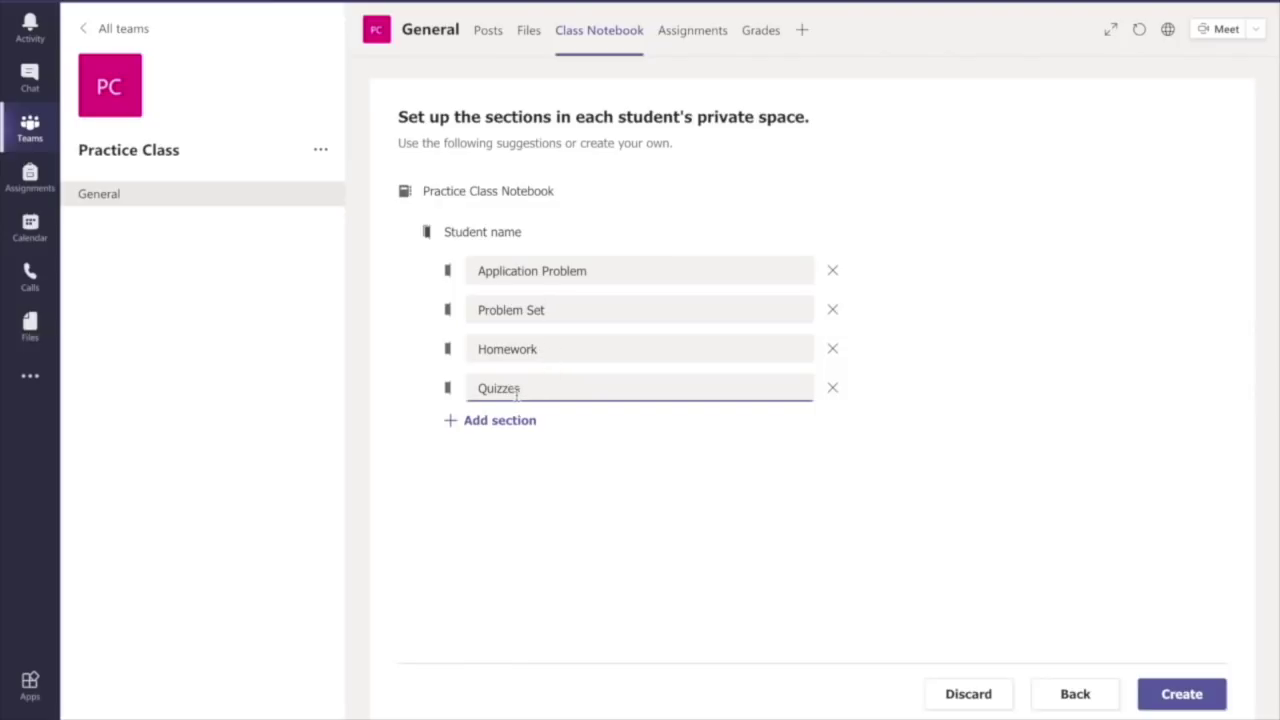
pyautogui.moveTo(522, 389); pyautogui.dragTo(471, 388)
pyautogui.write('Exit Ticket')
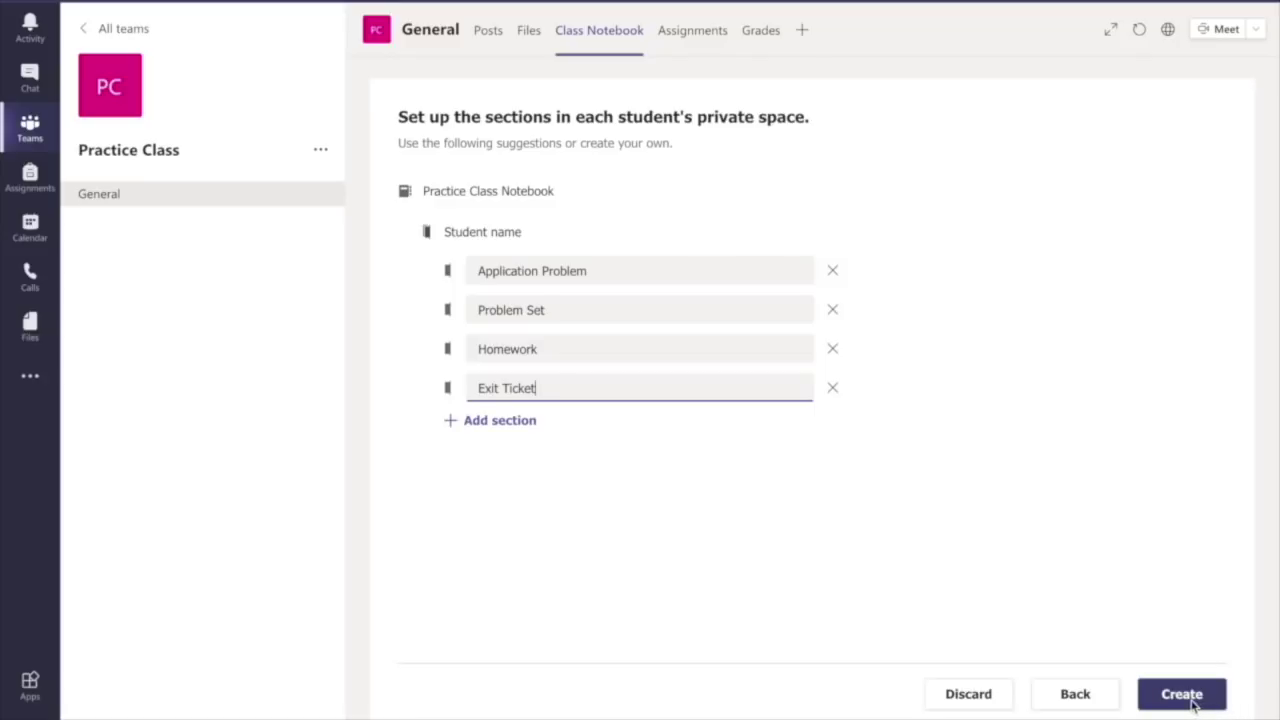
pyautogui.click(1190, 700)
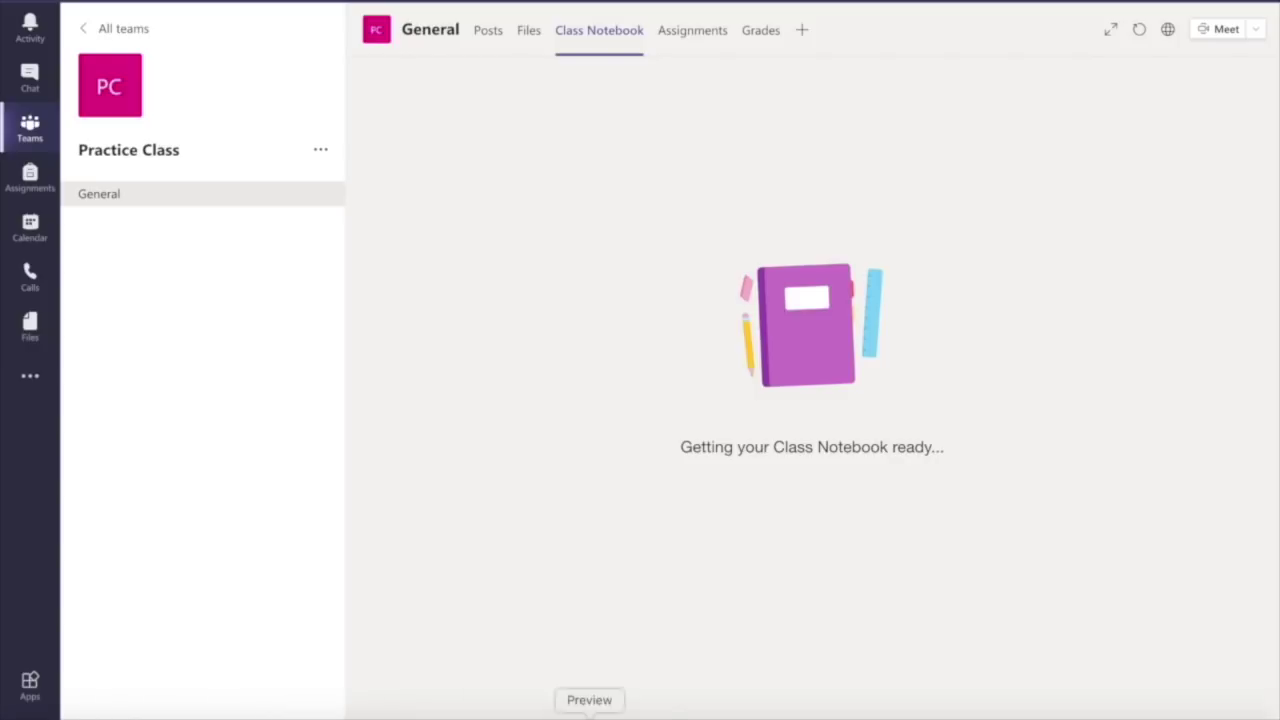
# Switch to the Chrome window showing math-g2-m6-full-module.pdf and enlarge it to fill the screen
pyautogui.rightClick(614, 718)
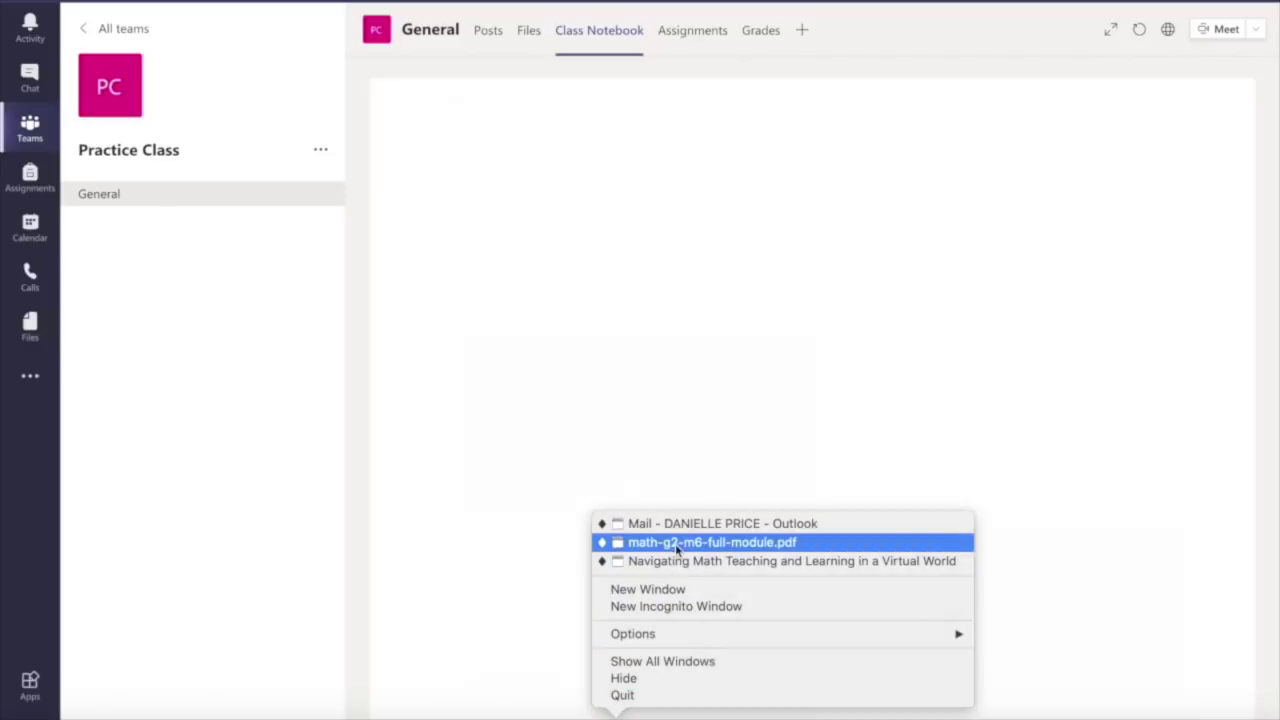
pyautogui.click(676, 545)
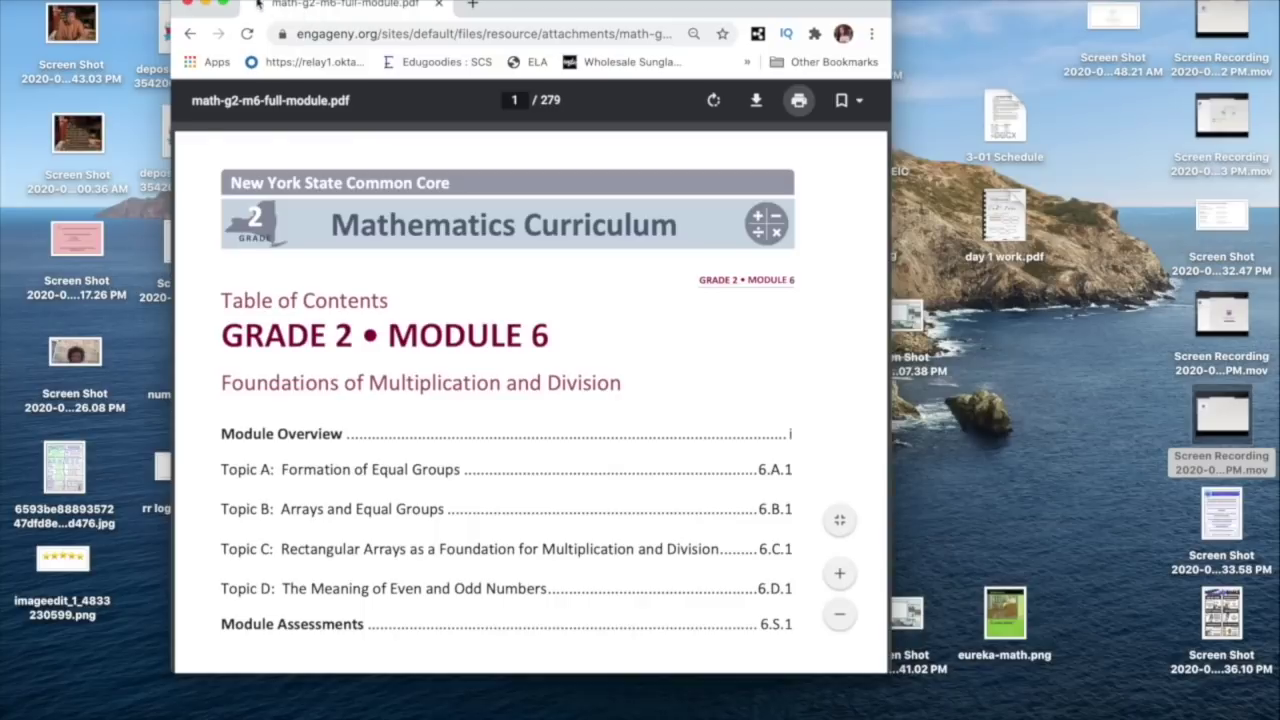
pyautogui.click(225, 5)
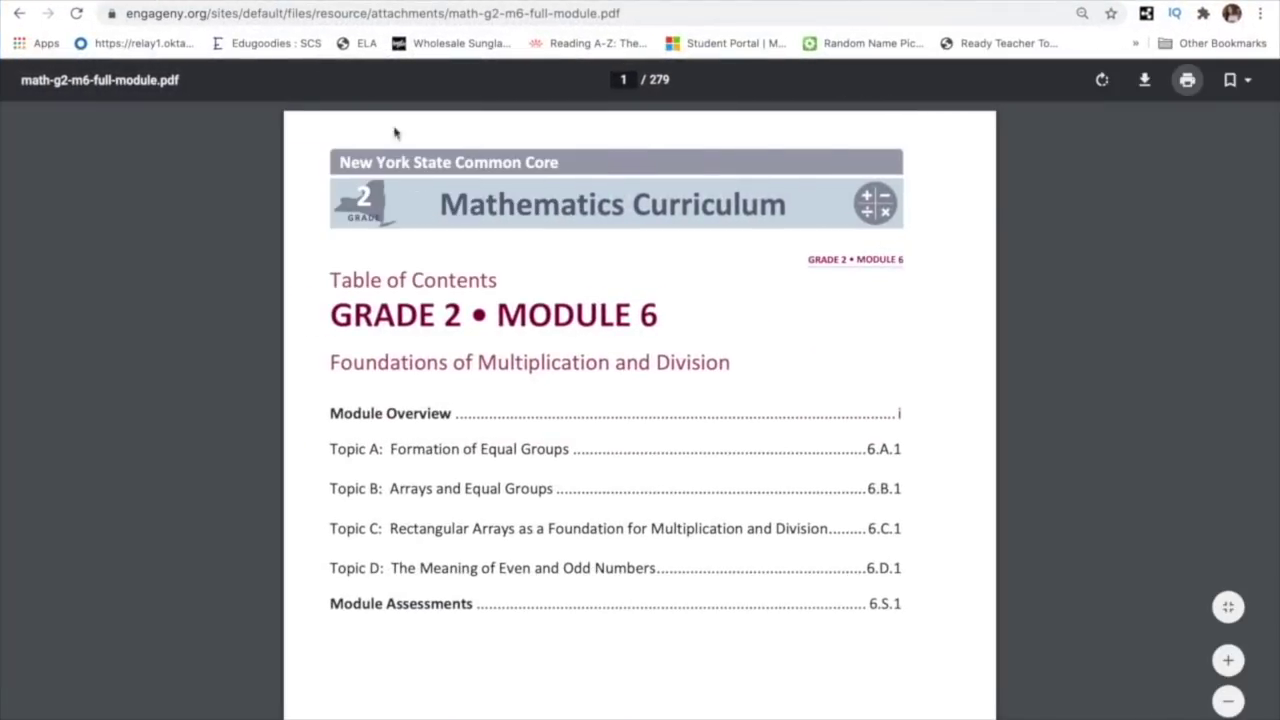
# Locate the Lesson 1 Problem Set in the module PDF and check its page numbers
pyautogui.scroll(-1, 713, 352)
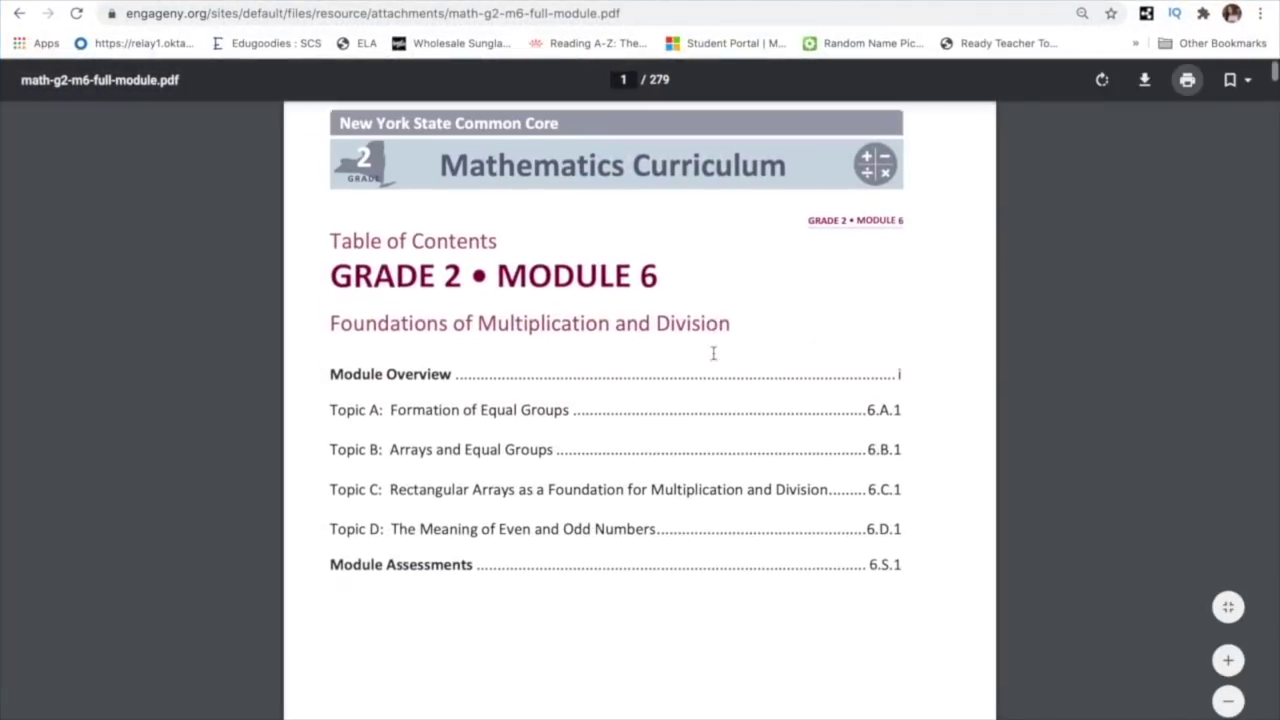
pyautogui.scroll(-20, 713, 352)
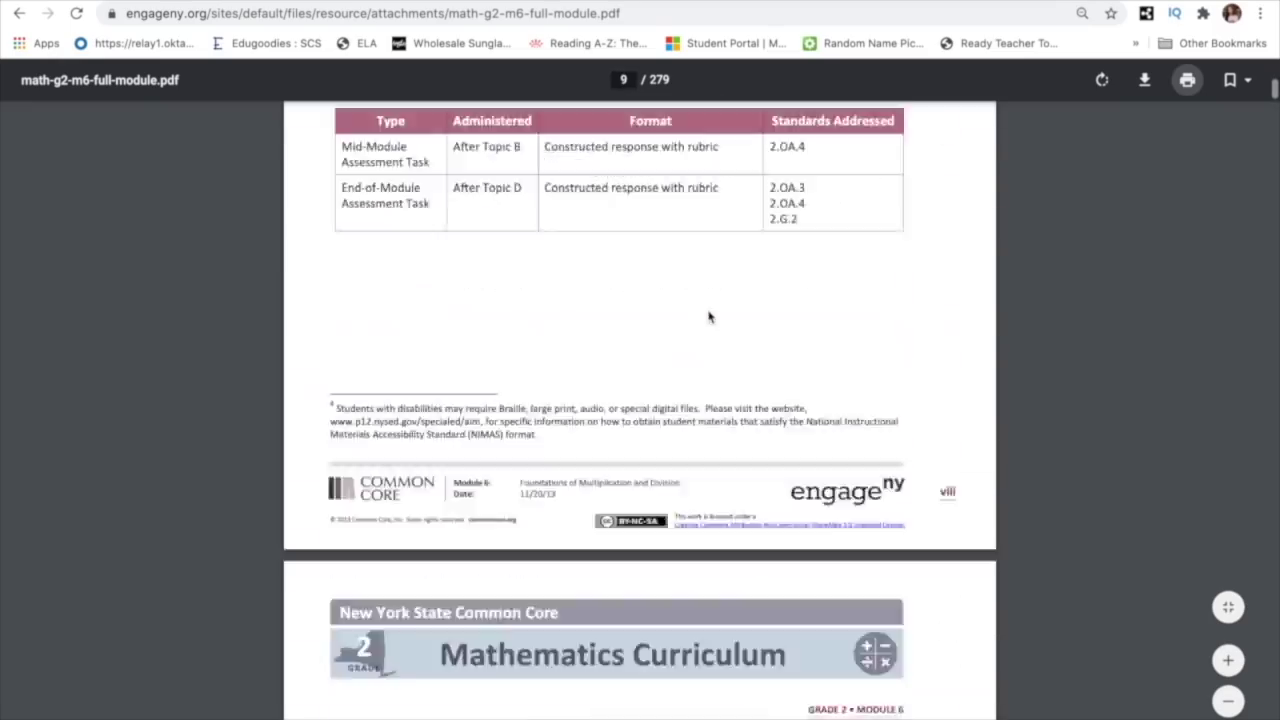
pyautogui.scroll(-20, 709, 317)
pyautogui.scroll(-20, 709, 317)
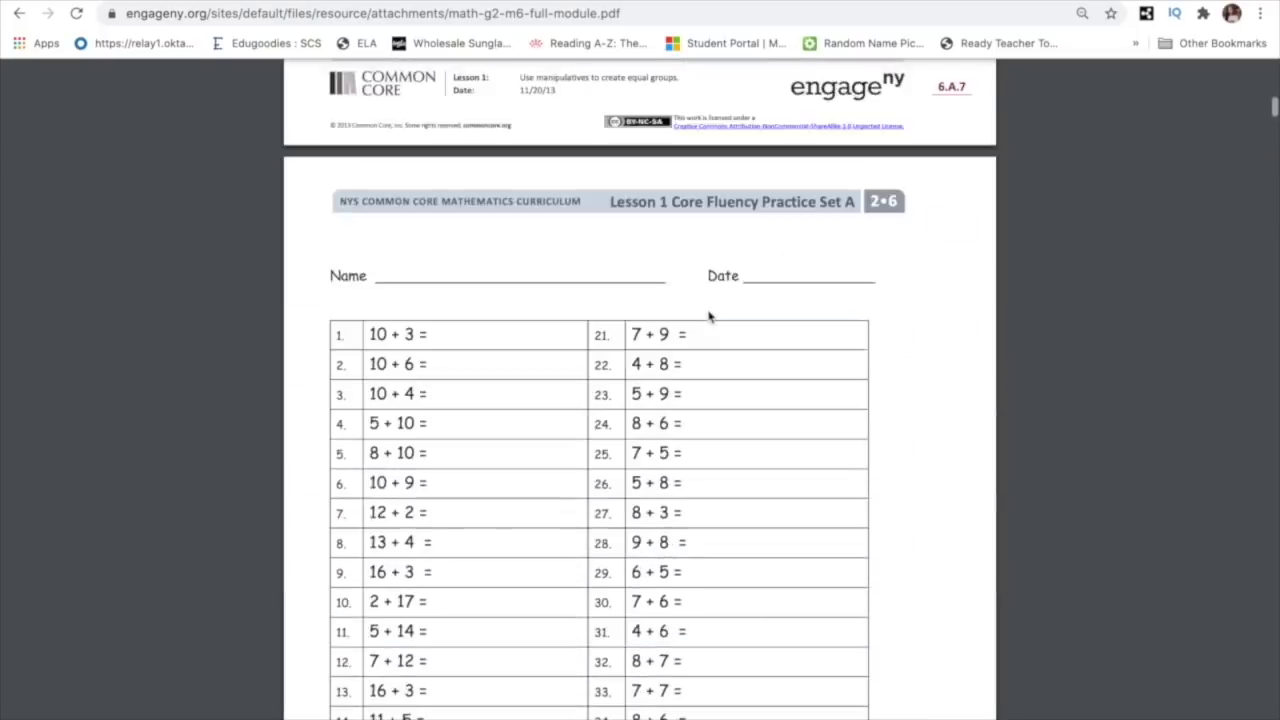
pyautogui.scroll(-20, 709, 317)
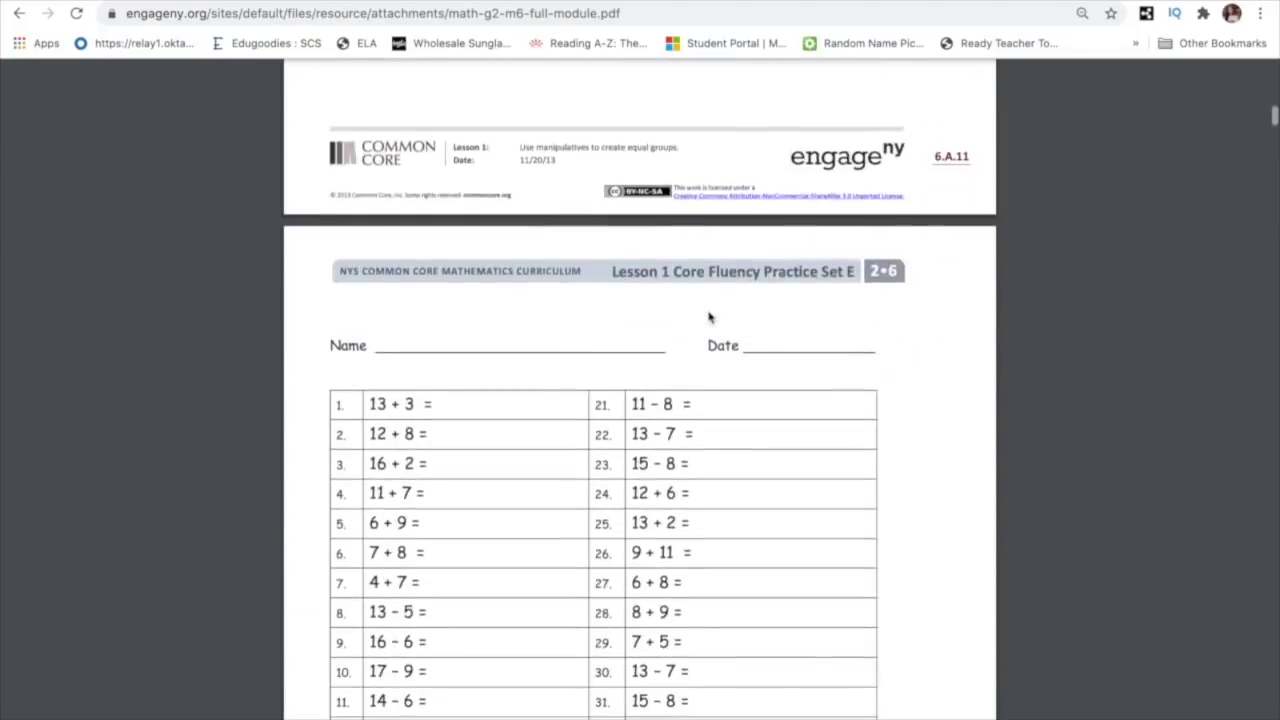
pyautogui.scroll(-10, 709, 317)
pyautogui.scroll(5, 709, 317)
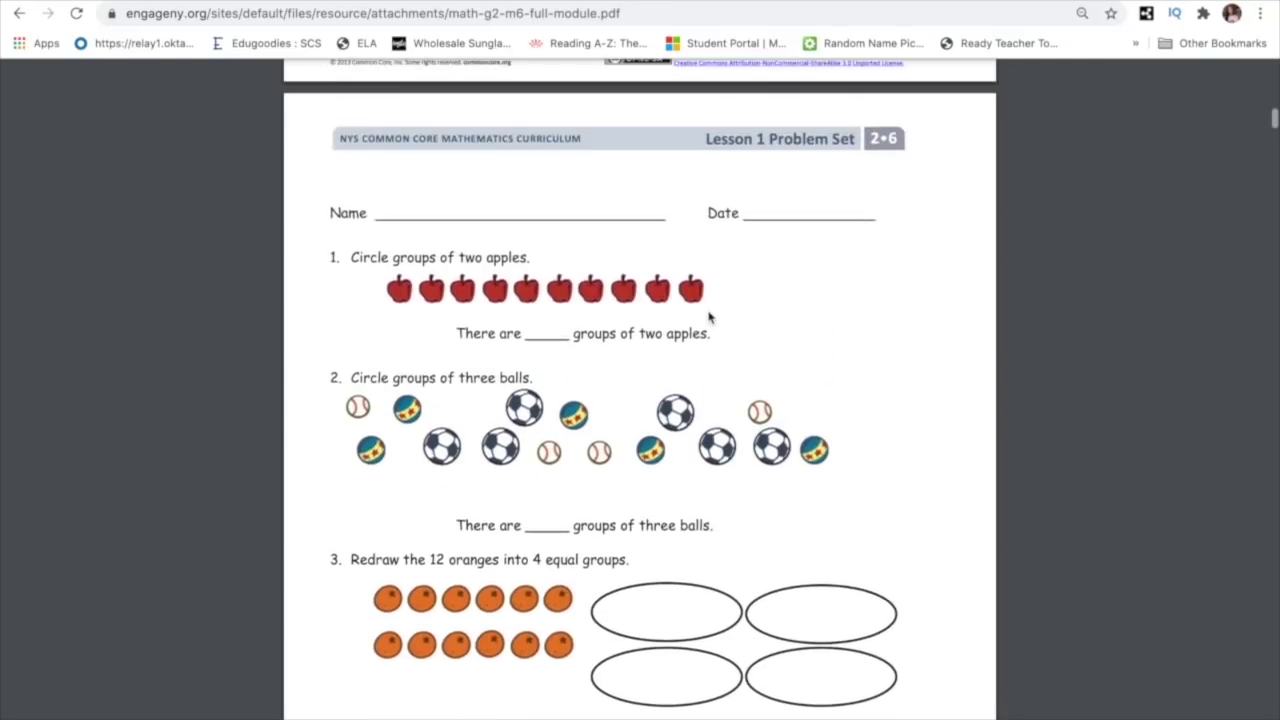
pyautogui.scroll(-1, 709, 317)
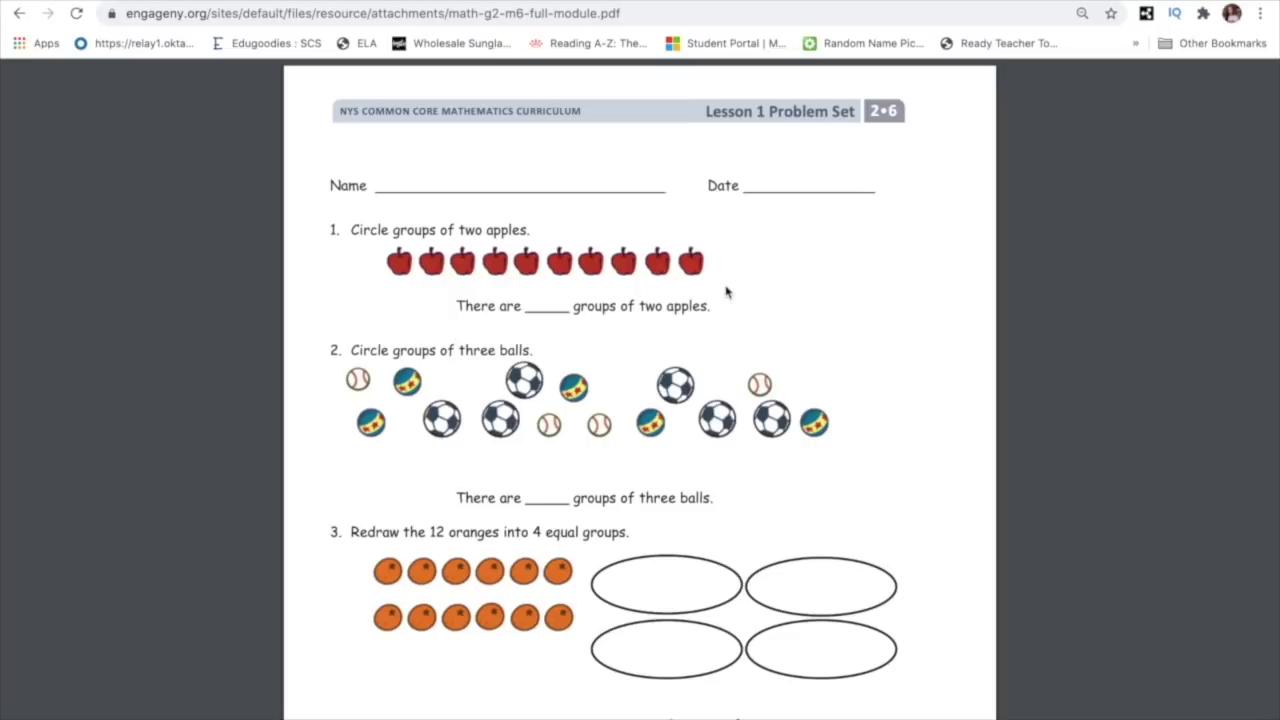
pyautogui.scroll(-10, 726, 291)
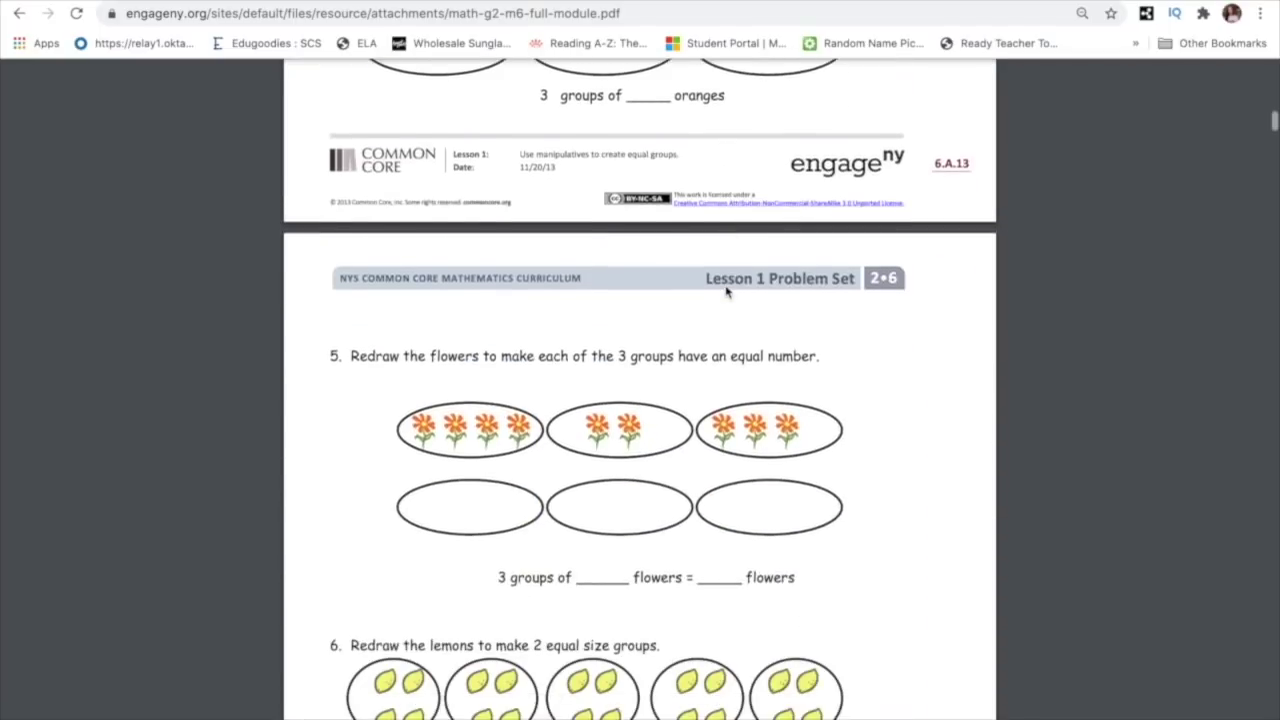
pyautogui.scroll(10, 726, 291)
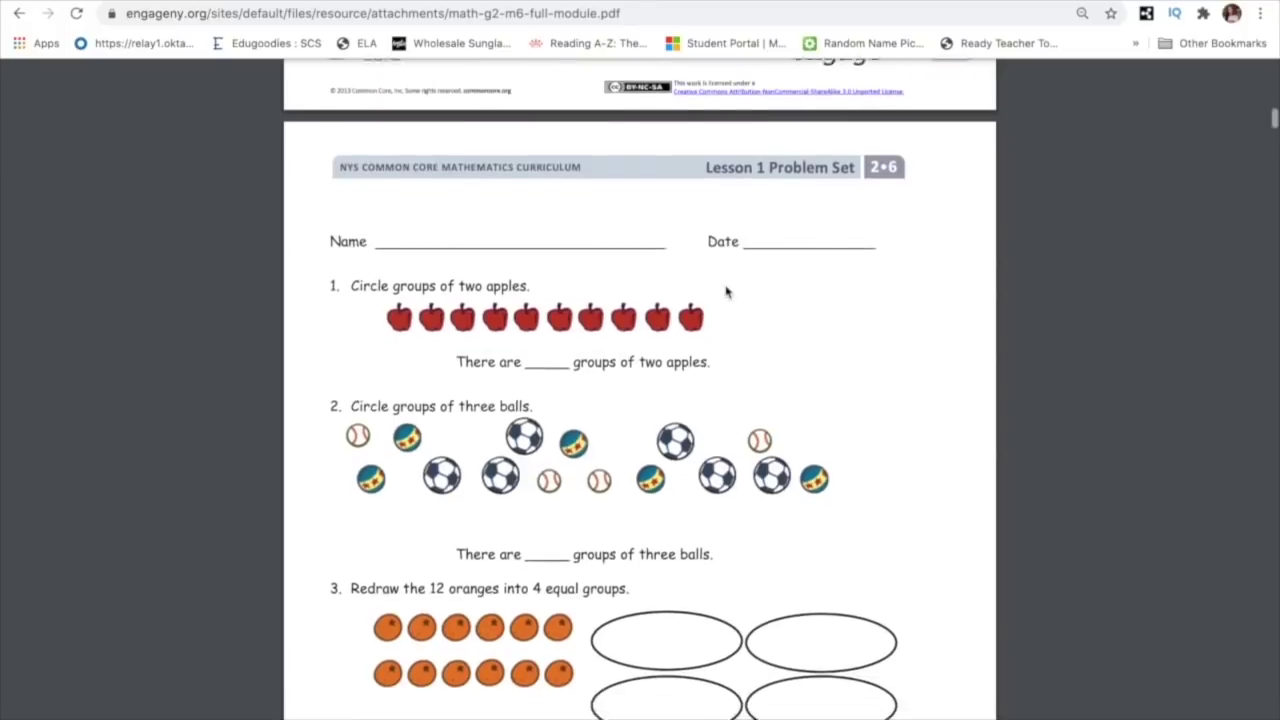
pyautogui.moveTo(614, 115)
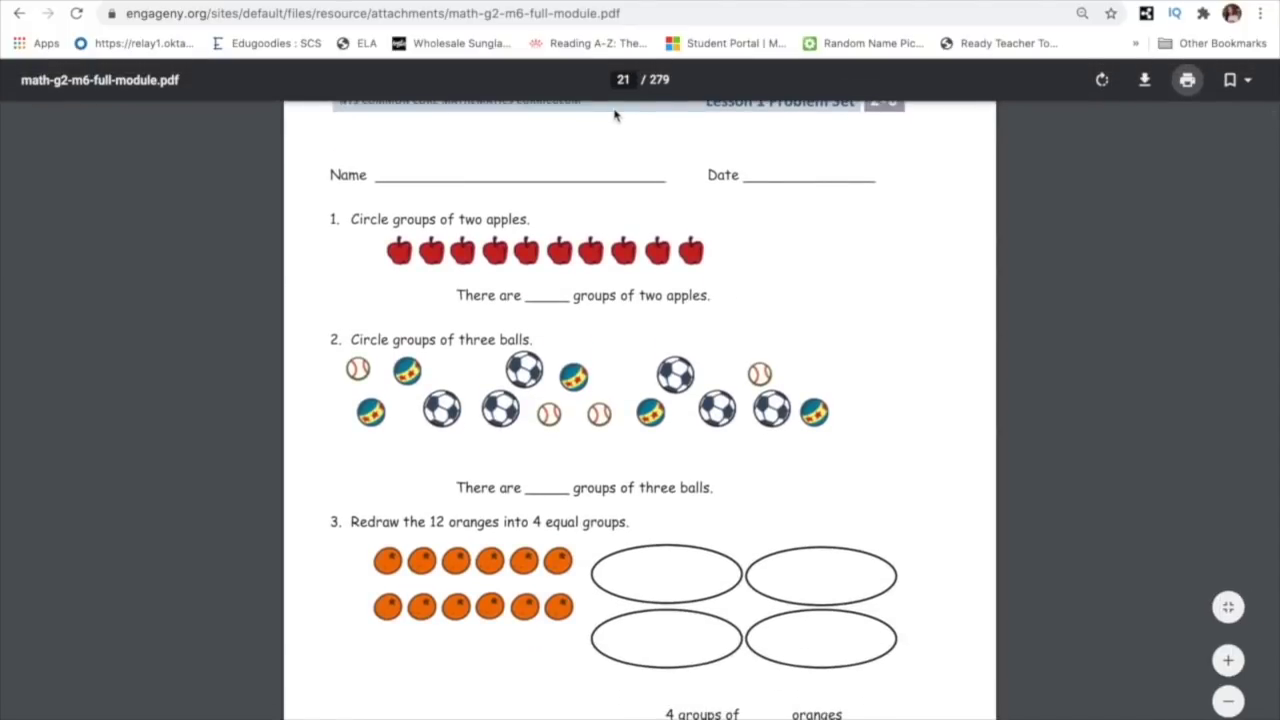
# Set up printing of the module with Save as PDF as destination and custom pages 21-22
pyautogui.click(1187, 81)
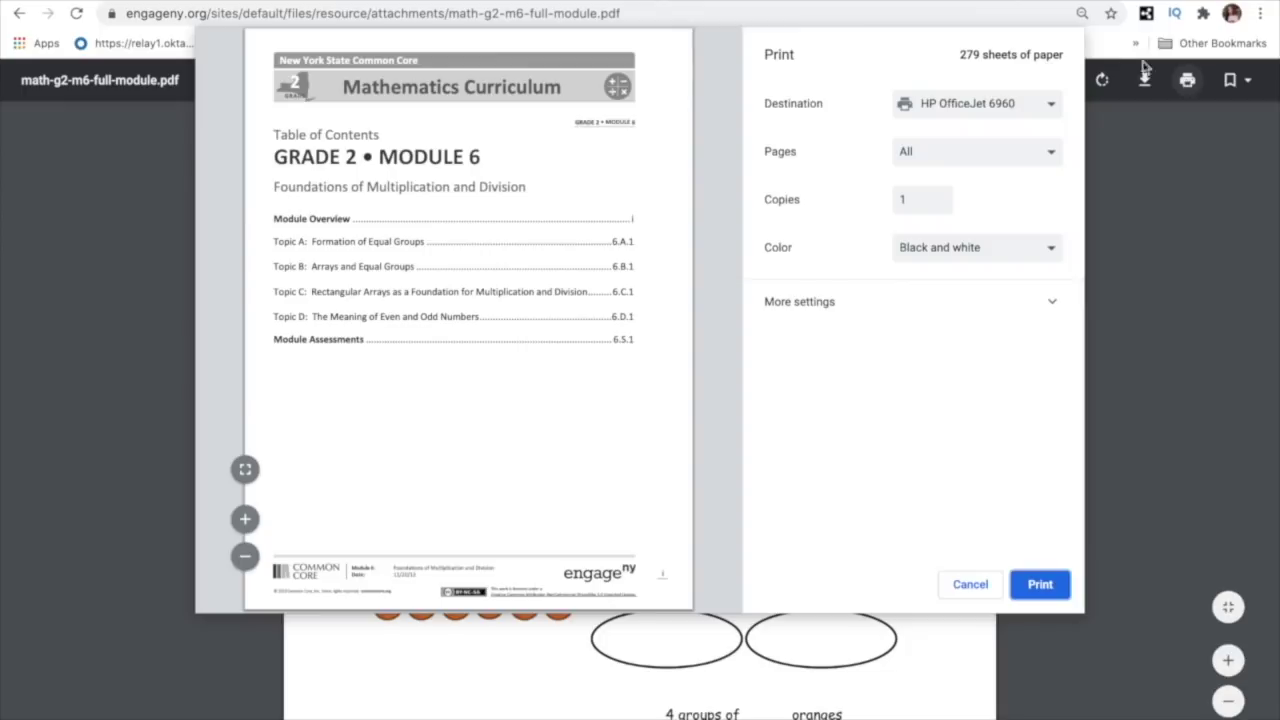
pyautogui.click(993, 108)
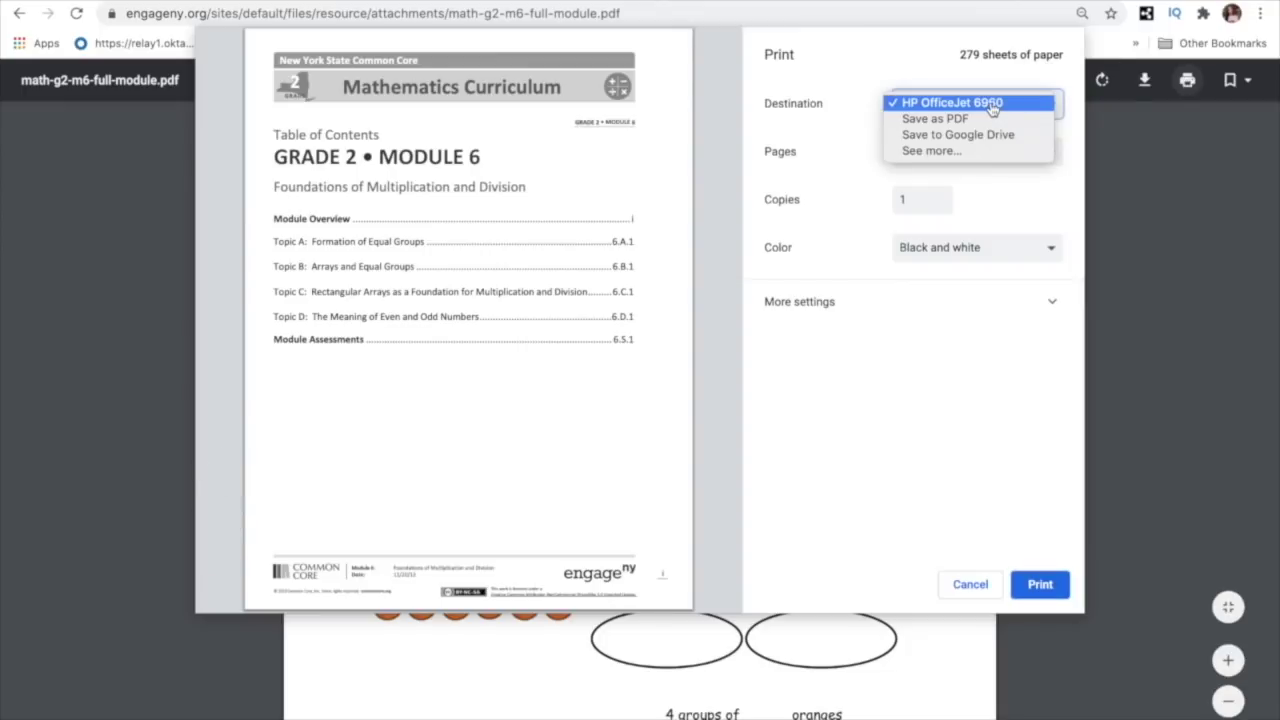
pyautogui.click(990, 118)
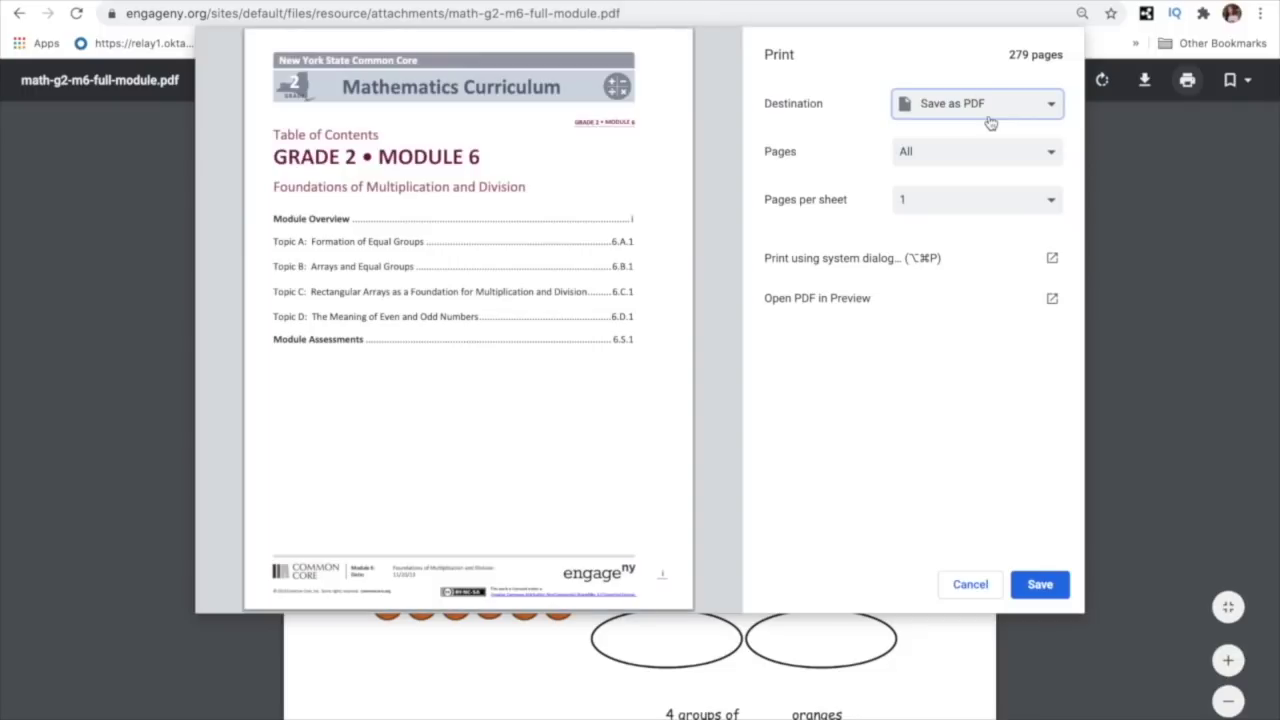
pyautogui.click(1010, 158)
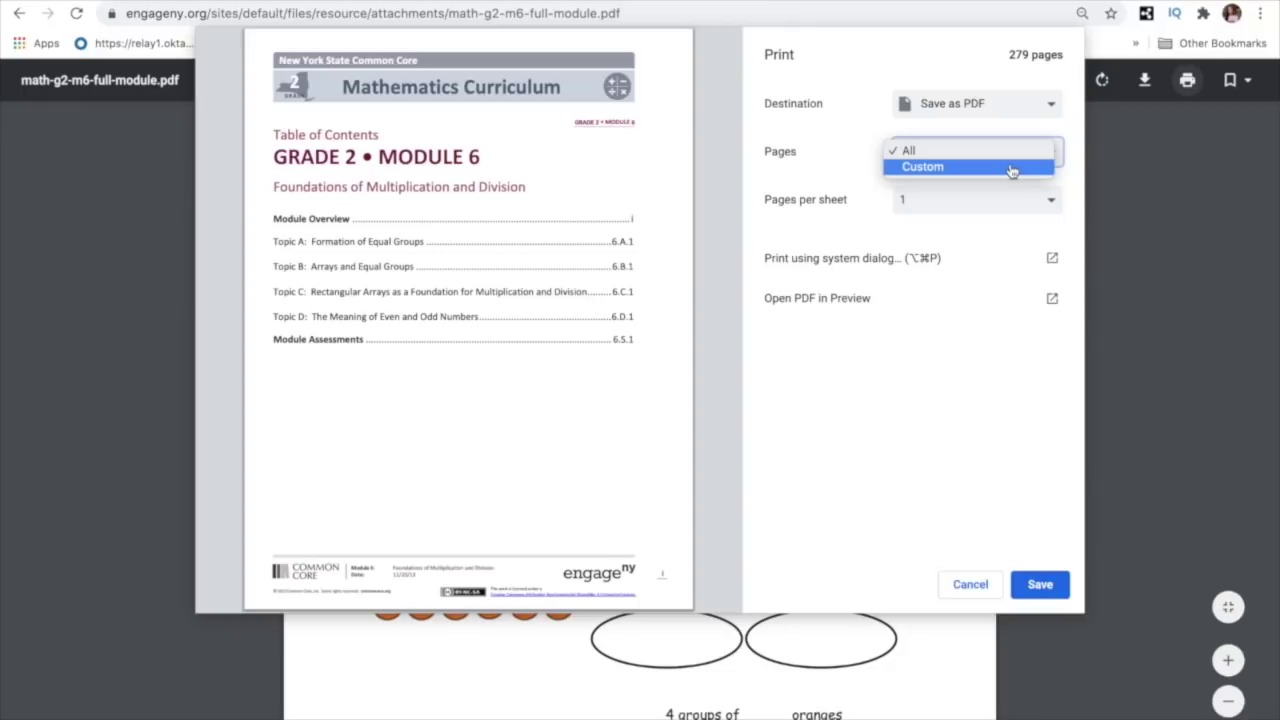
pyautogui.click(1010, 167)
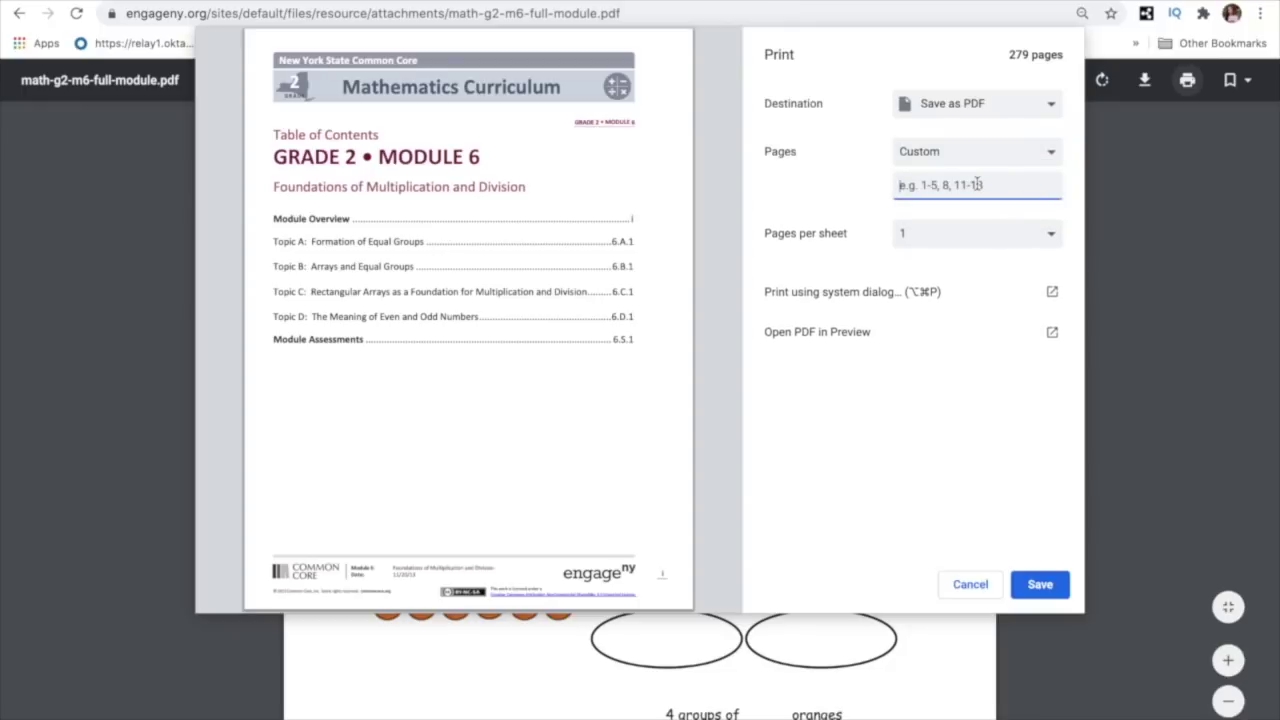
pyautogui.write('21-22')
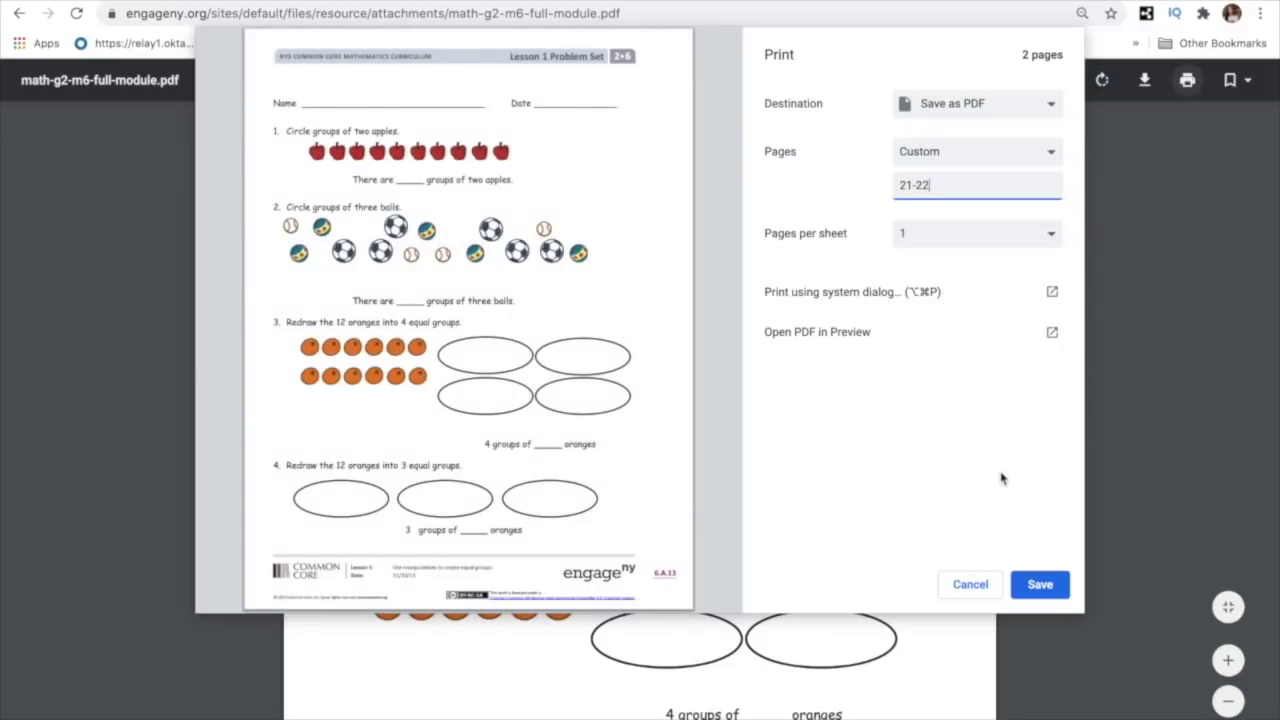
# Save the selected pages as a PDF document on the Desktop under a new file name starting with "Da"
pyautogui.click(1042, 585)
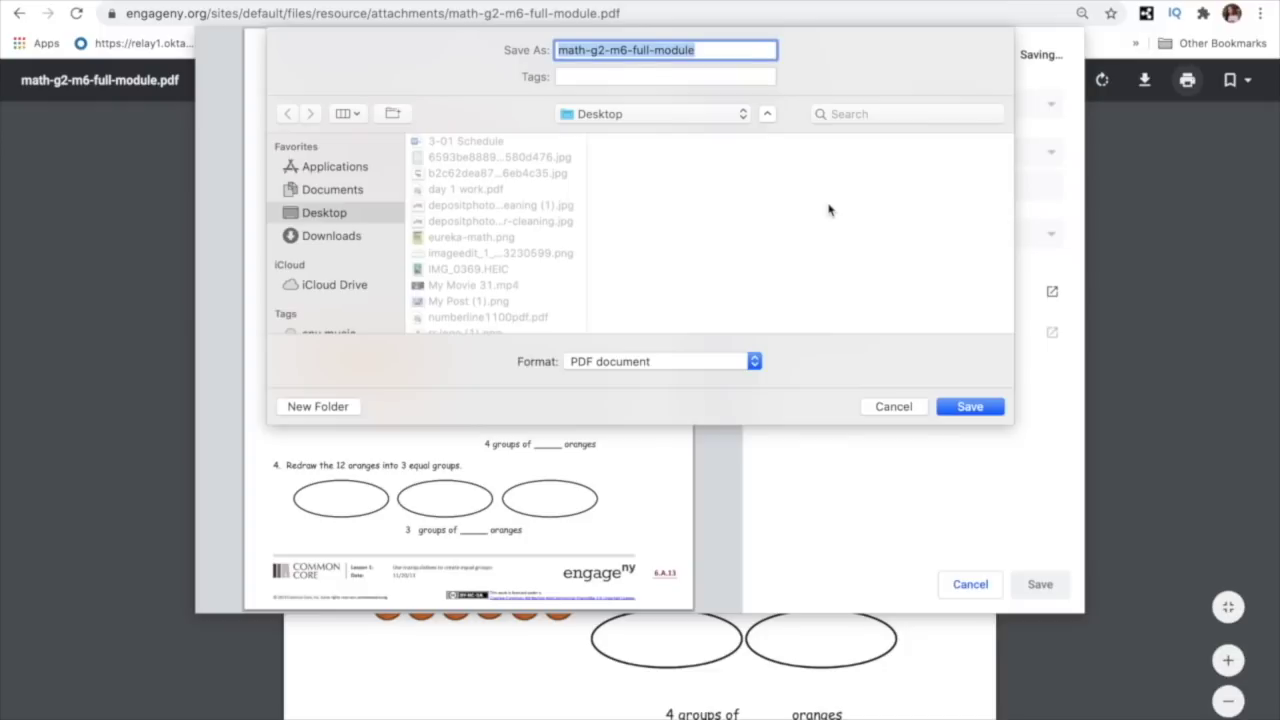
pyautogui.write('FAy')
pyautogui.press('BackSpace')
pyautogui.press('BackSpace')
pyautogui.press('BackSpace')
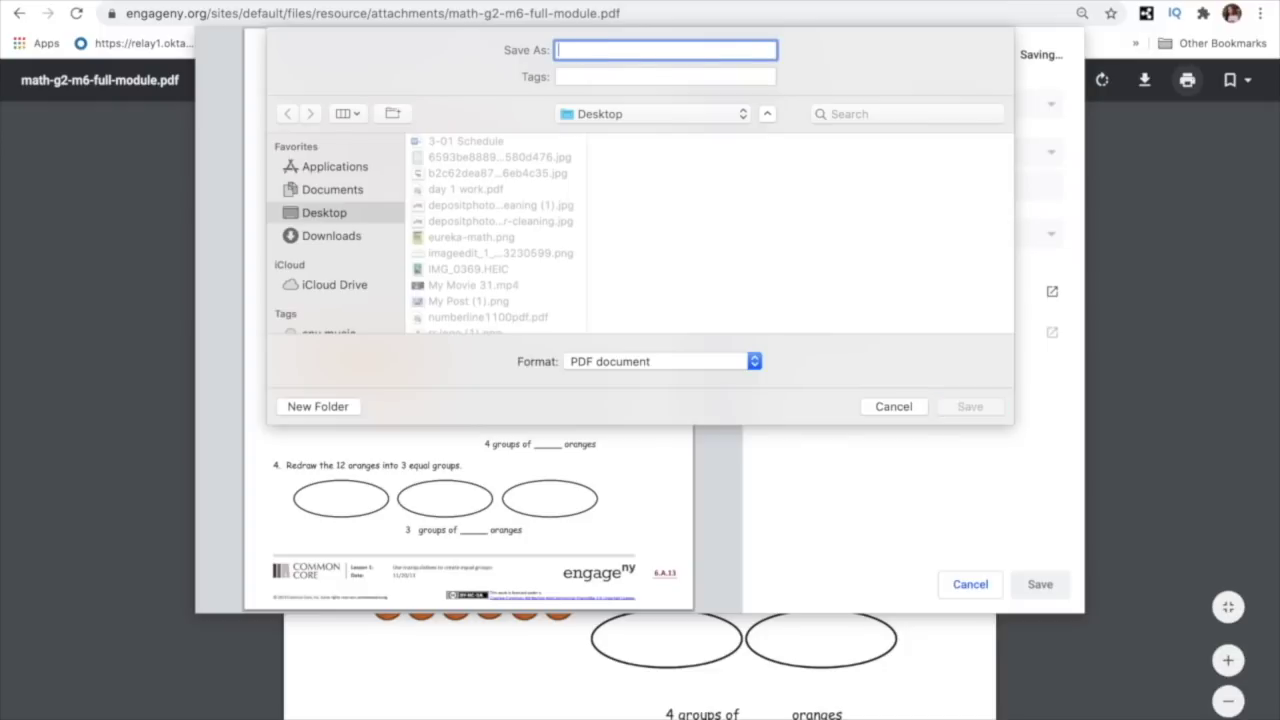
pyautogui.write('Da')
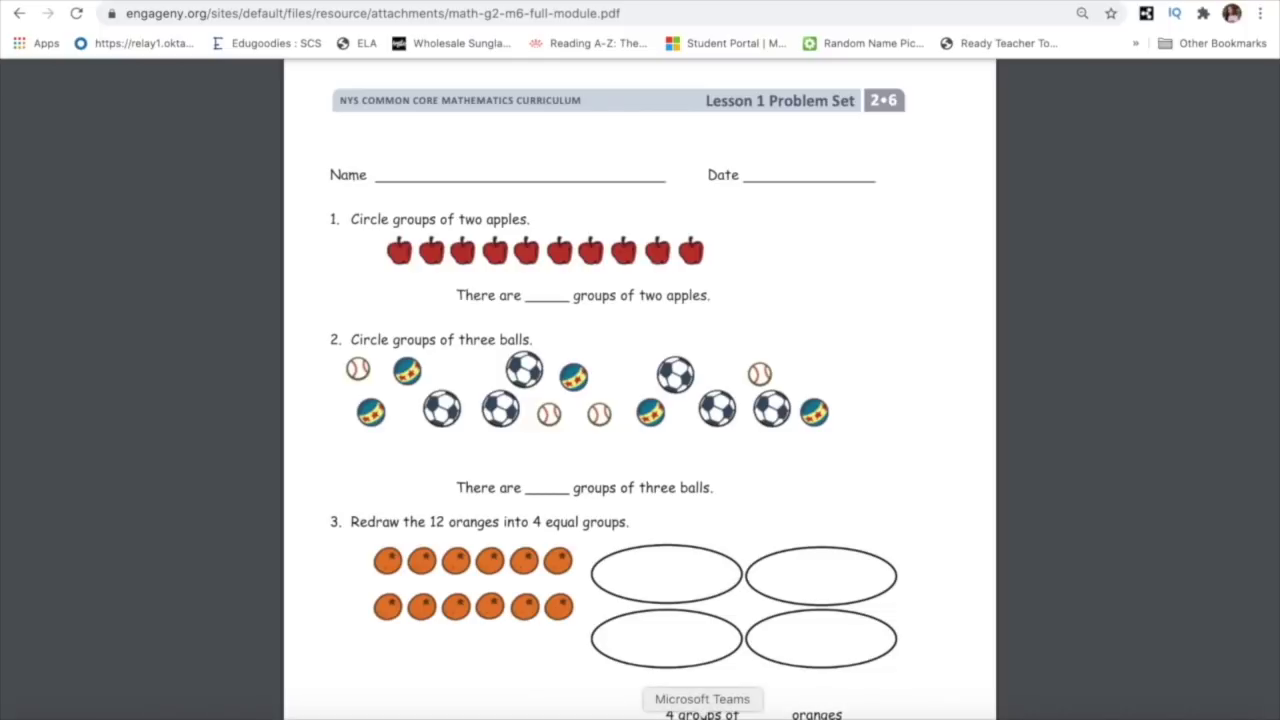
# Switch back to Microsoft Teams and display the Practice Class Notebook's section list and the Class Notebook tools
pyautogui.click(702, 716)
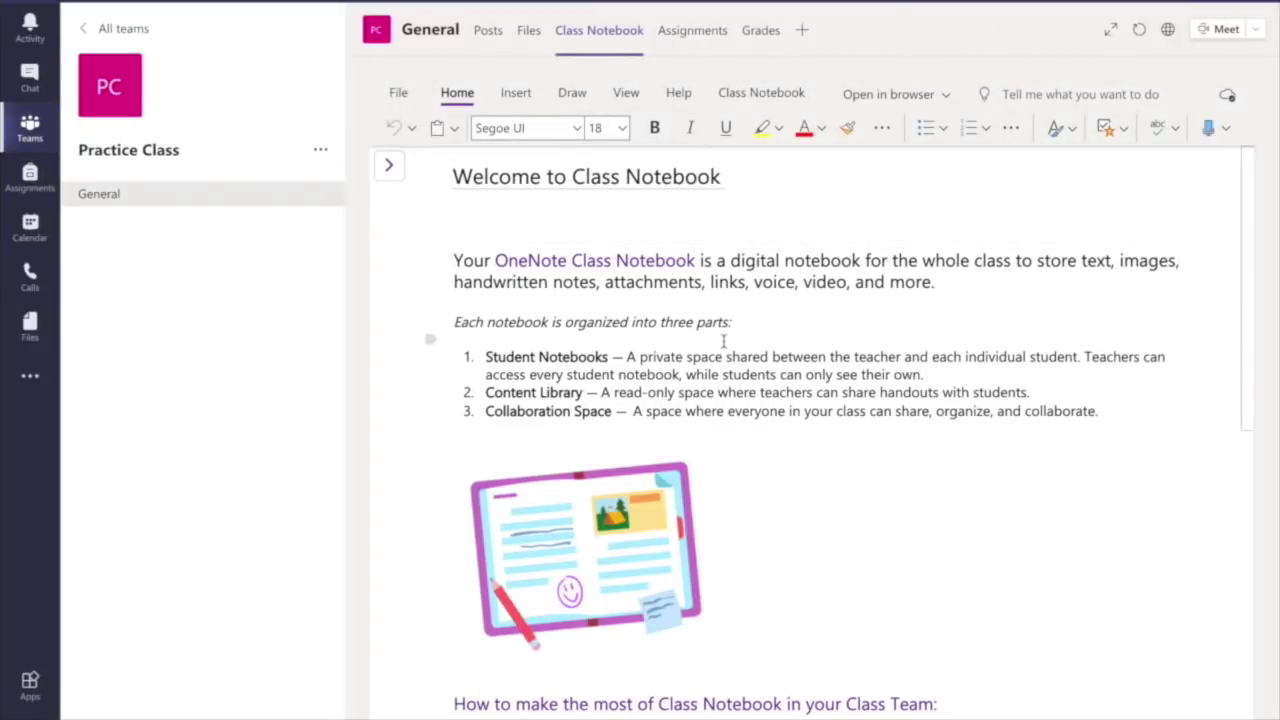
pyautogui.click(392, 166)
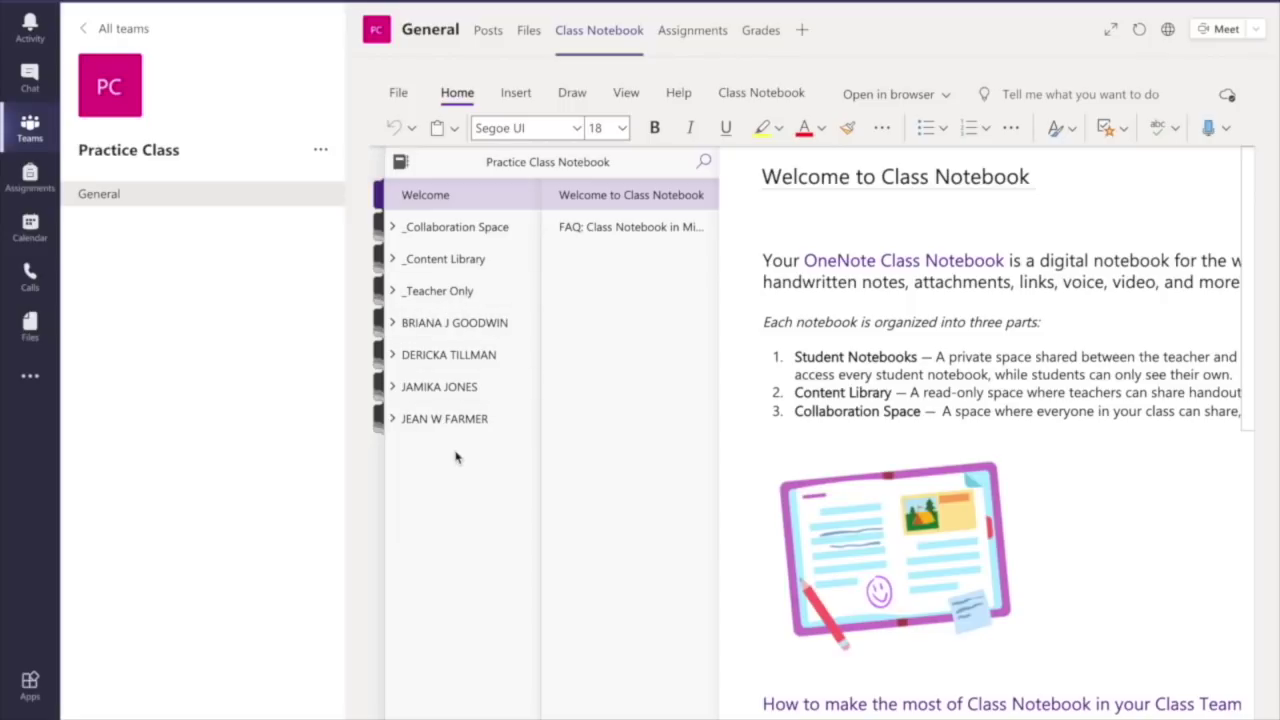
pyautogui.click(750, 97)
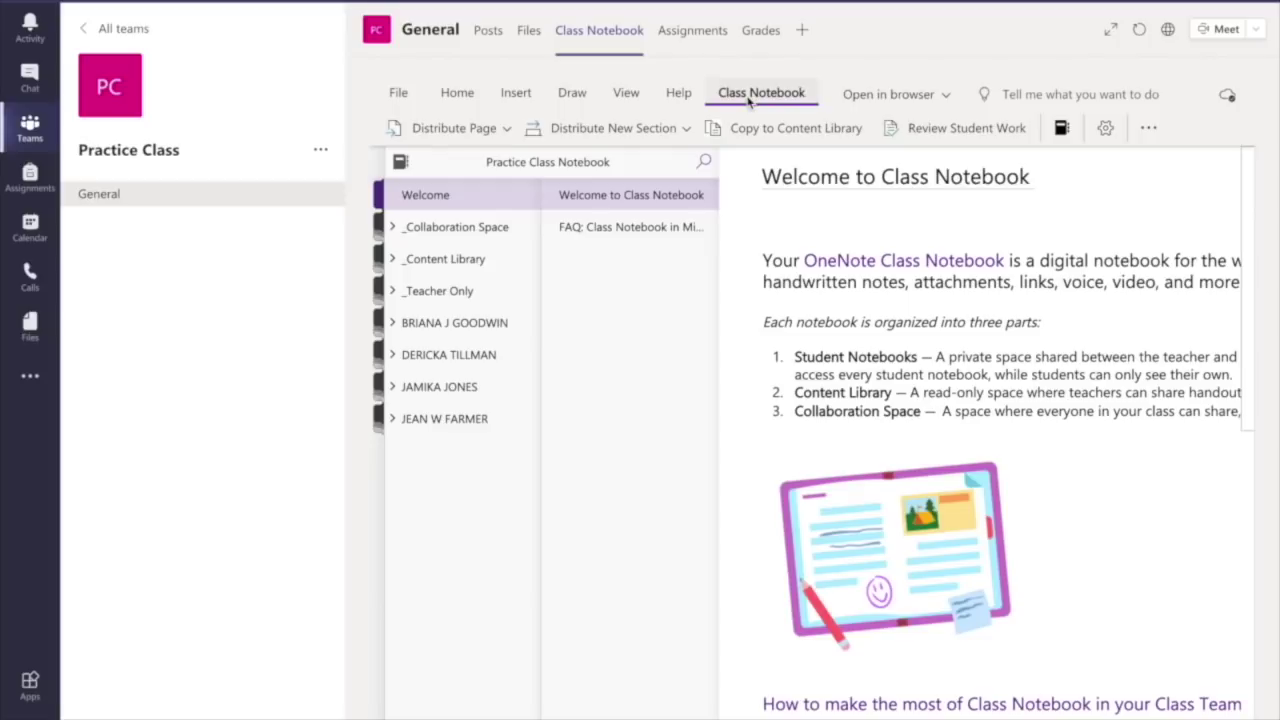
# Open the class notebook in the OneNote desktop app and insert Day1.pdf from the Desktop as a printout on the untitled Welcome page
pyautogui.click(943, 97)
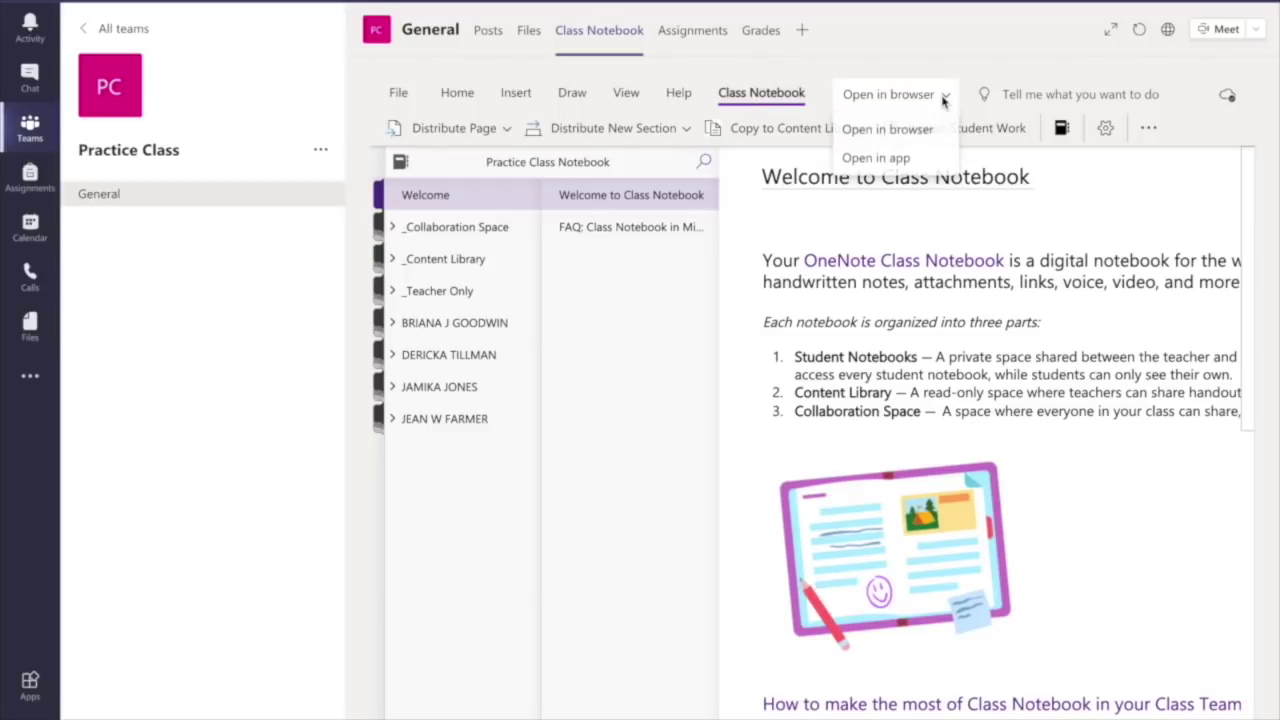
pyautogui.click(908, 159)
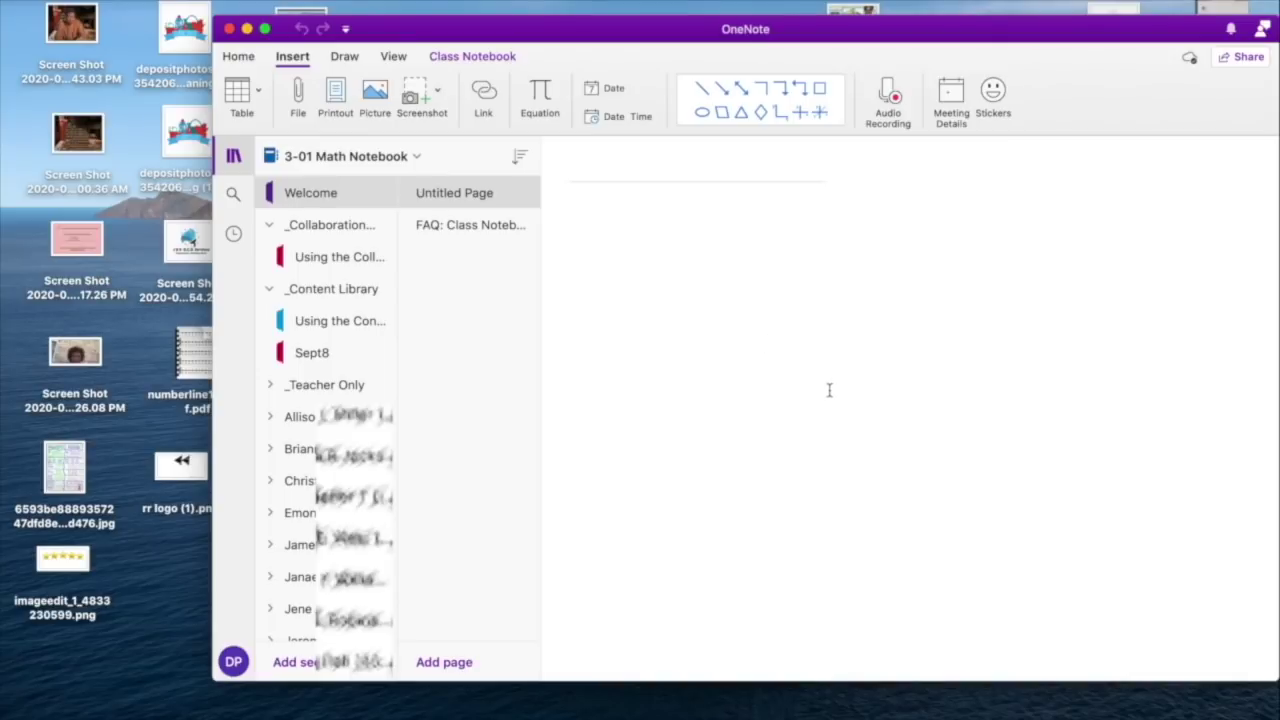
pyautogui.click(298, 98)
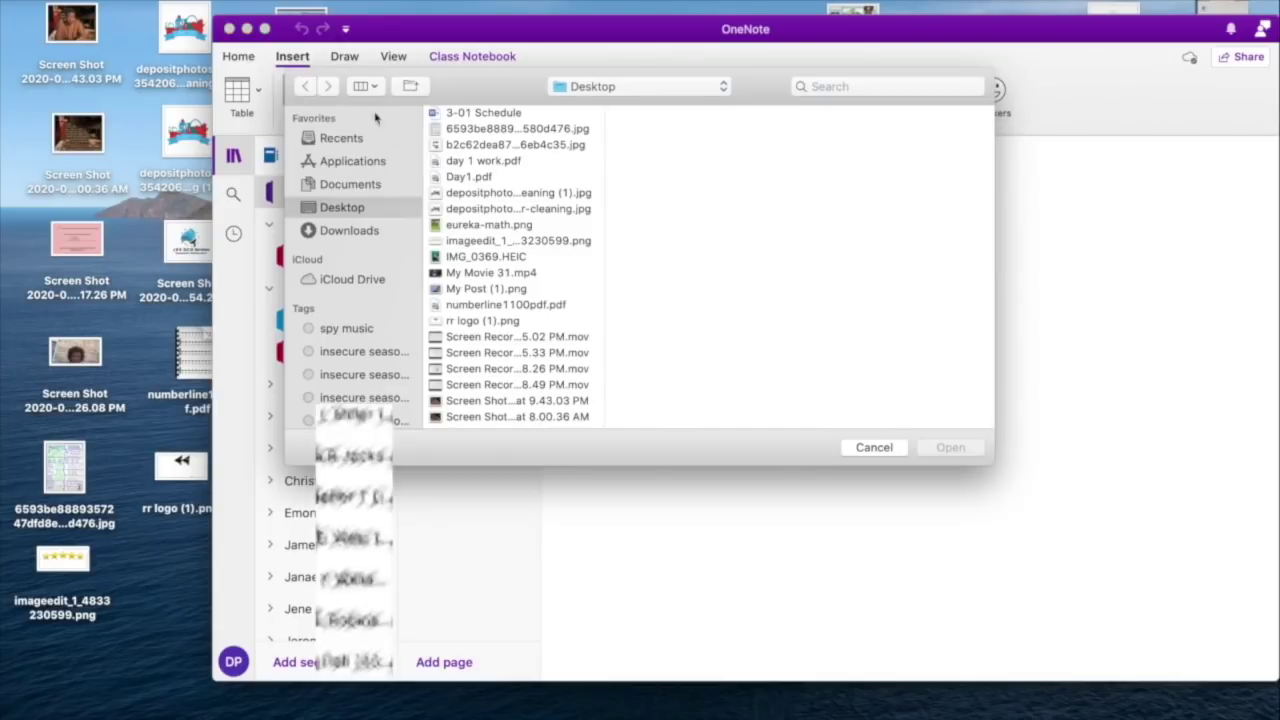
pyautogui.click(477, 179)
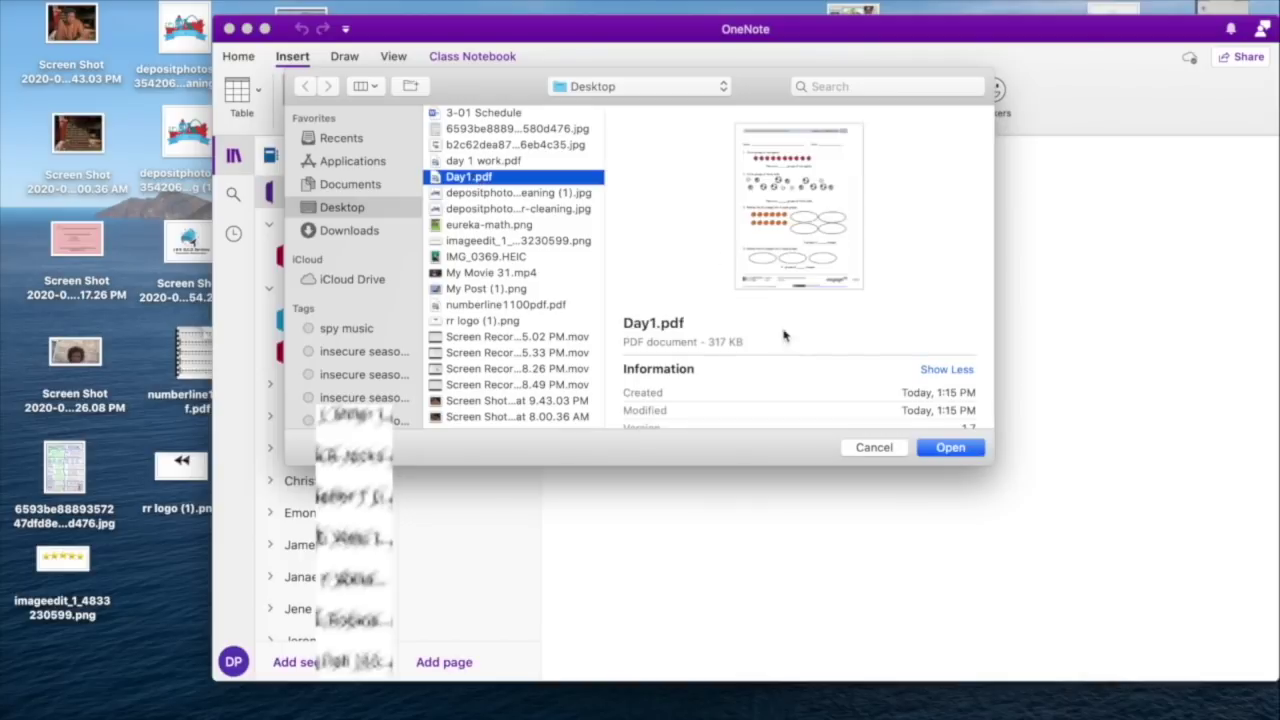
pyautogui.click(950, 448)
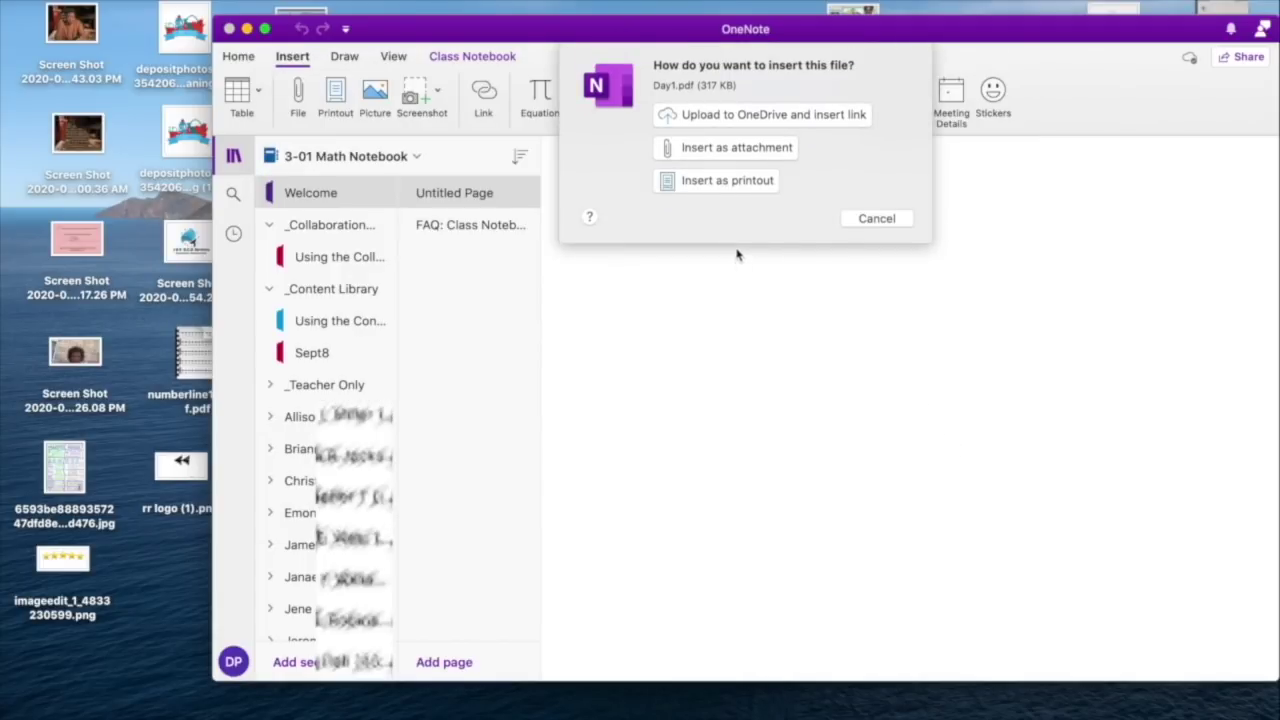
pyautogui.click(743, 188)
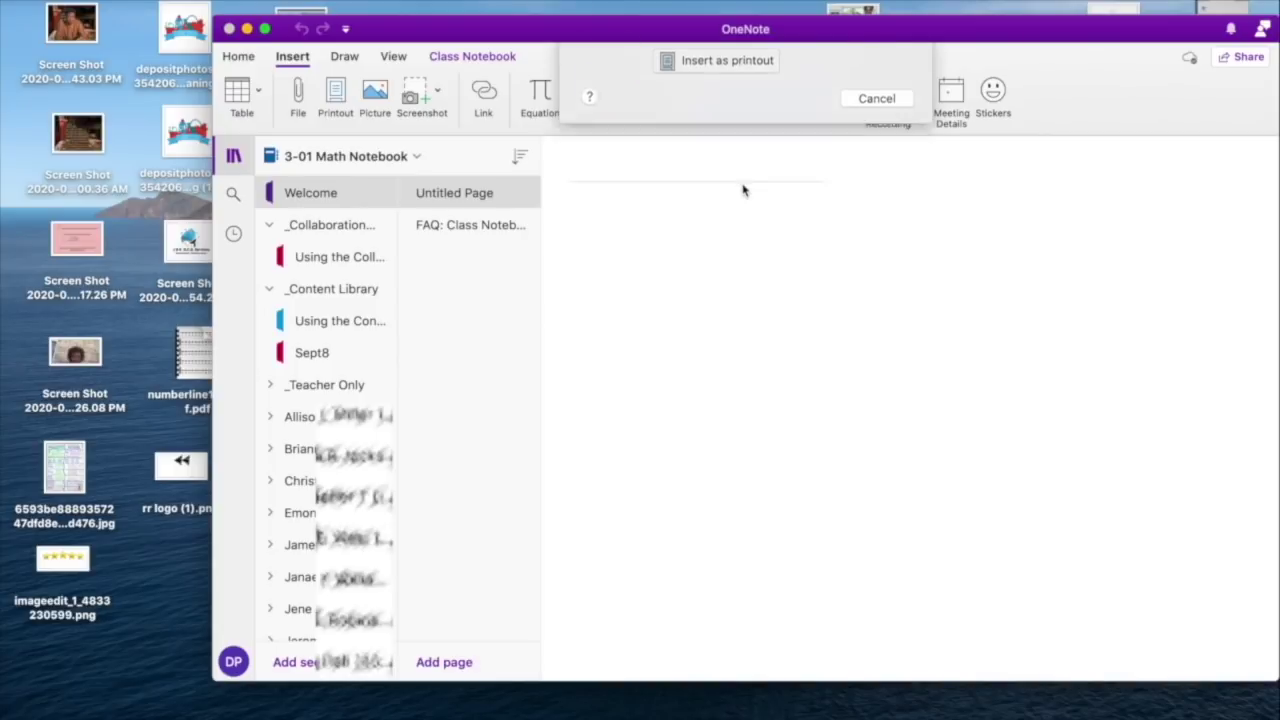
pyautogui.click(265, 28)
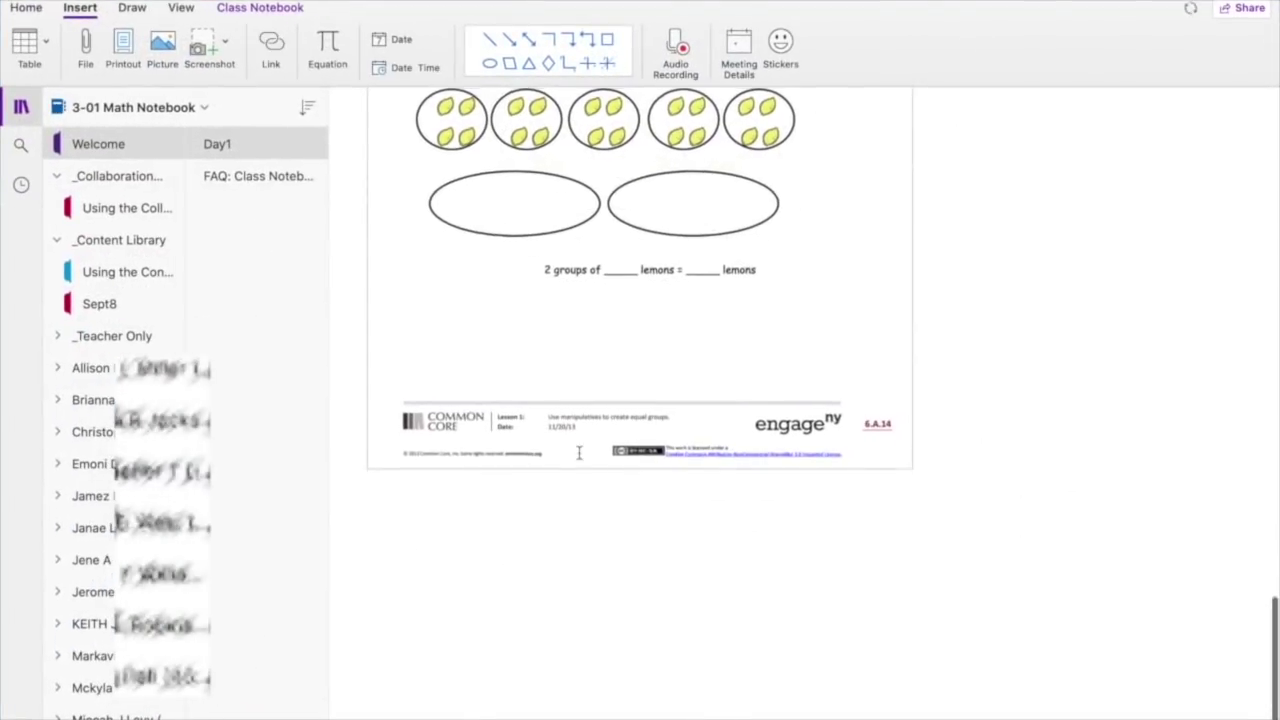
# Delete the Day1 PDF file attachment icon above the inserted worksheet printout
pyautogui.scroll(10, 578, 452)
pyautogui.scroll(10, 578, 452)
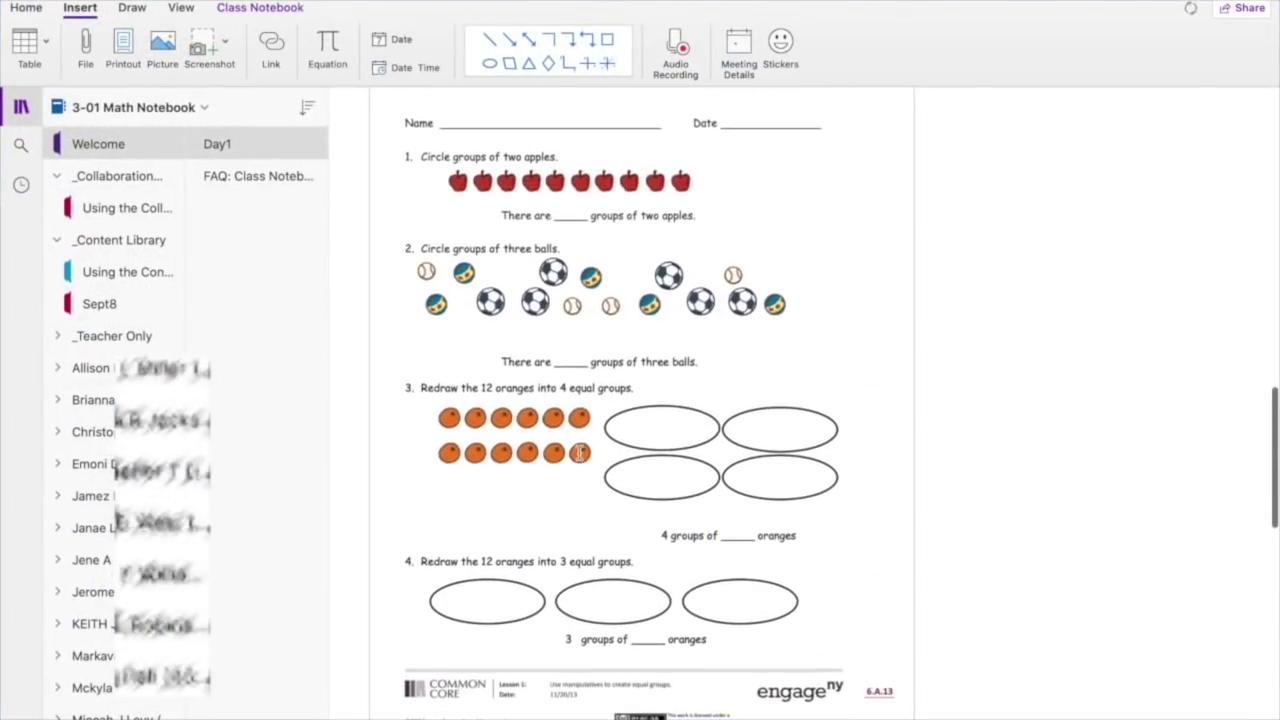
pyautogui.scroll(5, 578, 452)
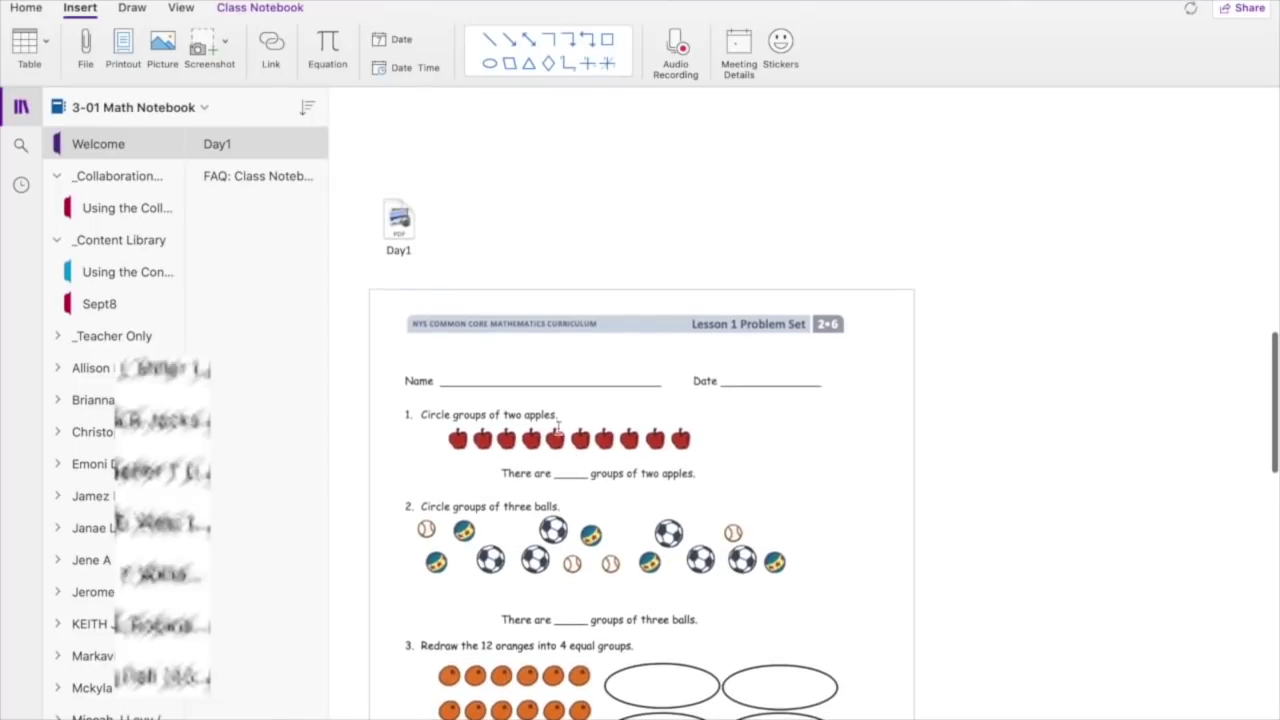
pyautogui.click(415, 237)
pyautogui.press('Delete')
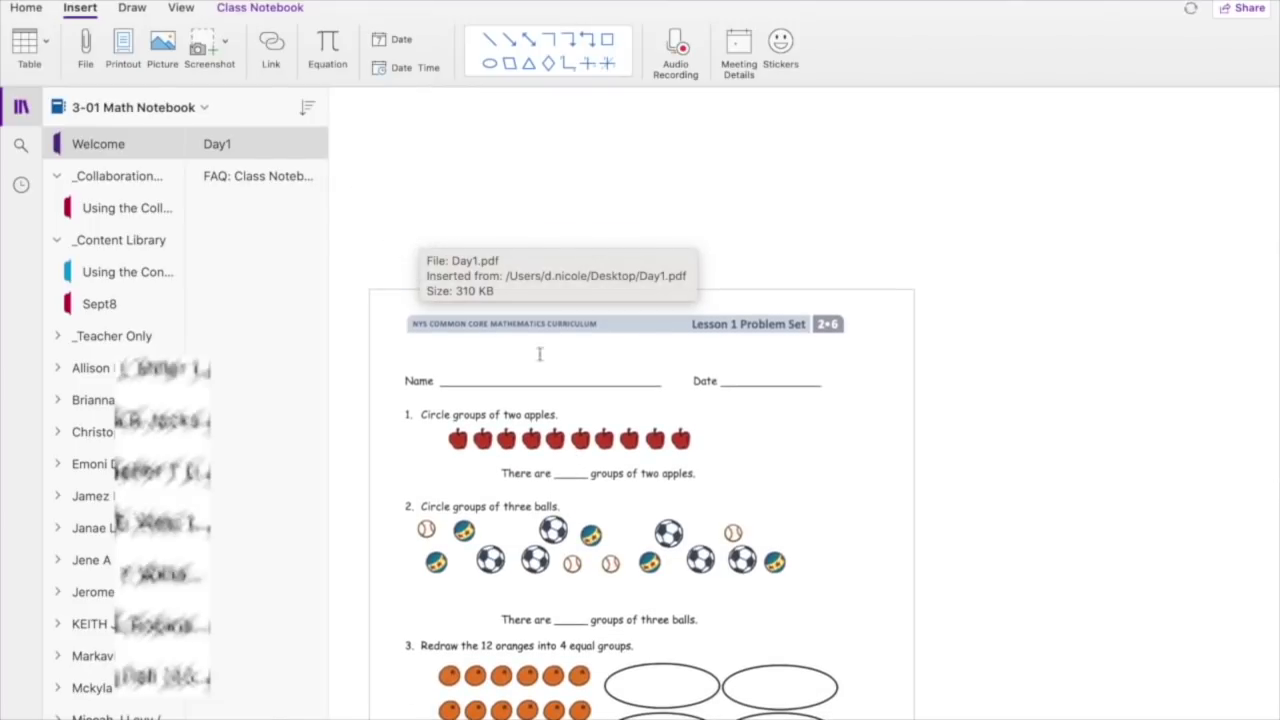
# Move the first worksheet page image up so it sits directly below the Day1 page title
pyautogui.click(713, 308)
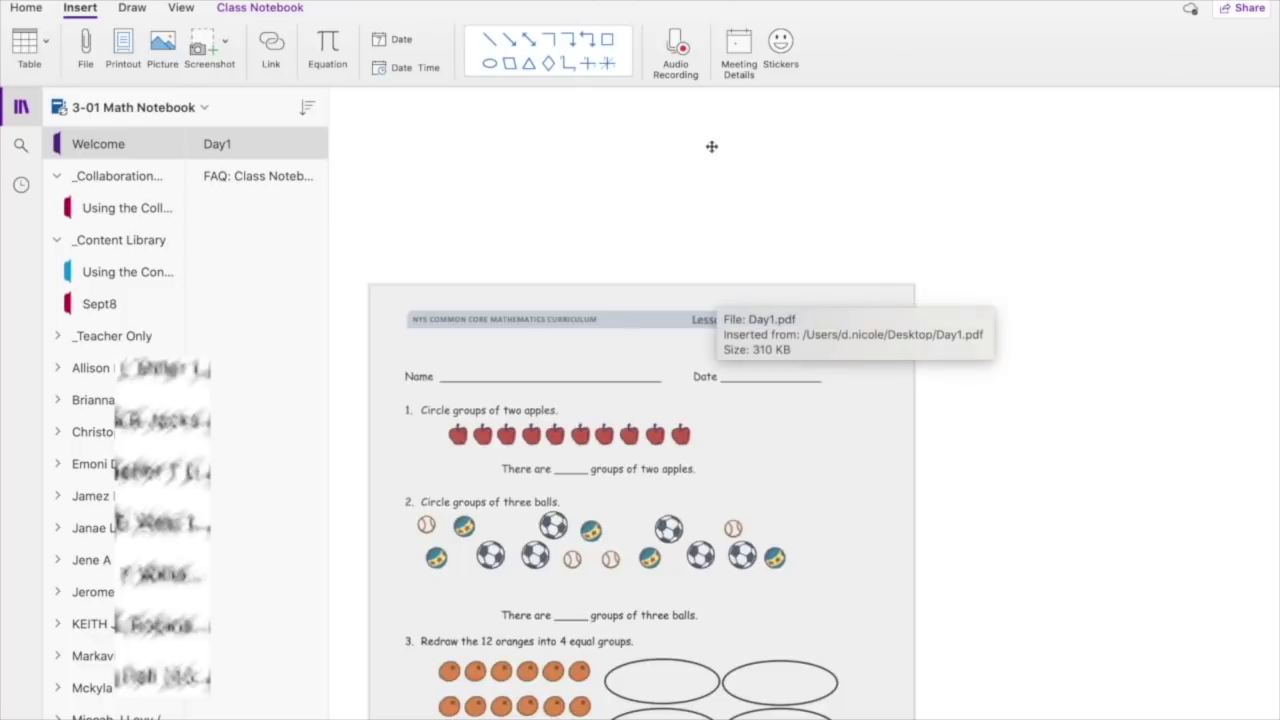
pyautogui.scroll(-3, 706, 123)
pyautogui.scroll(5, 706, 123)
pyautogui.scroll(3, 703, 226)
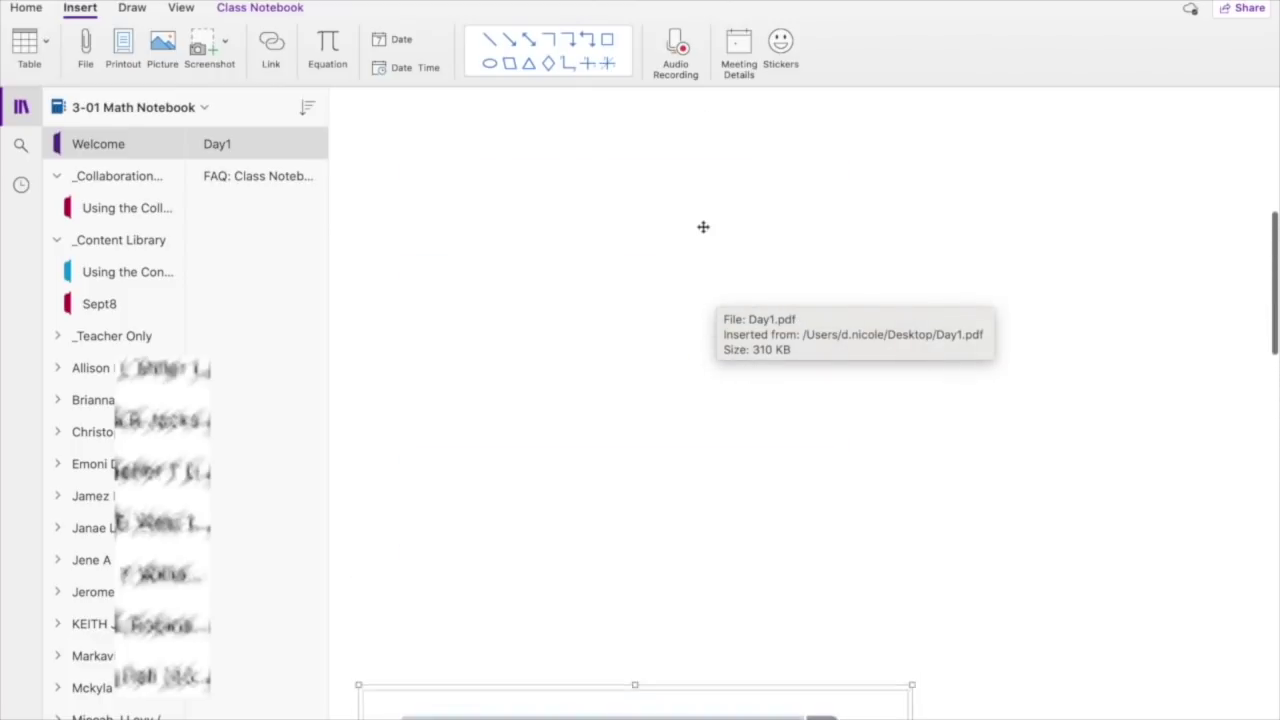
pyautogui.scroll(-2, 703, 226)
pyautogui.scroll(4, 703, 226)
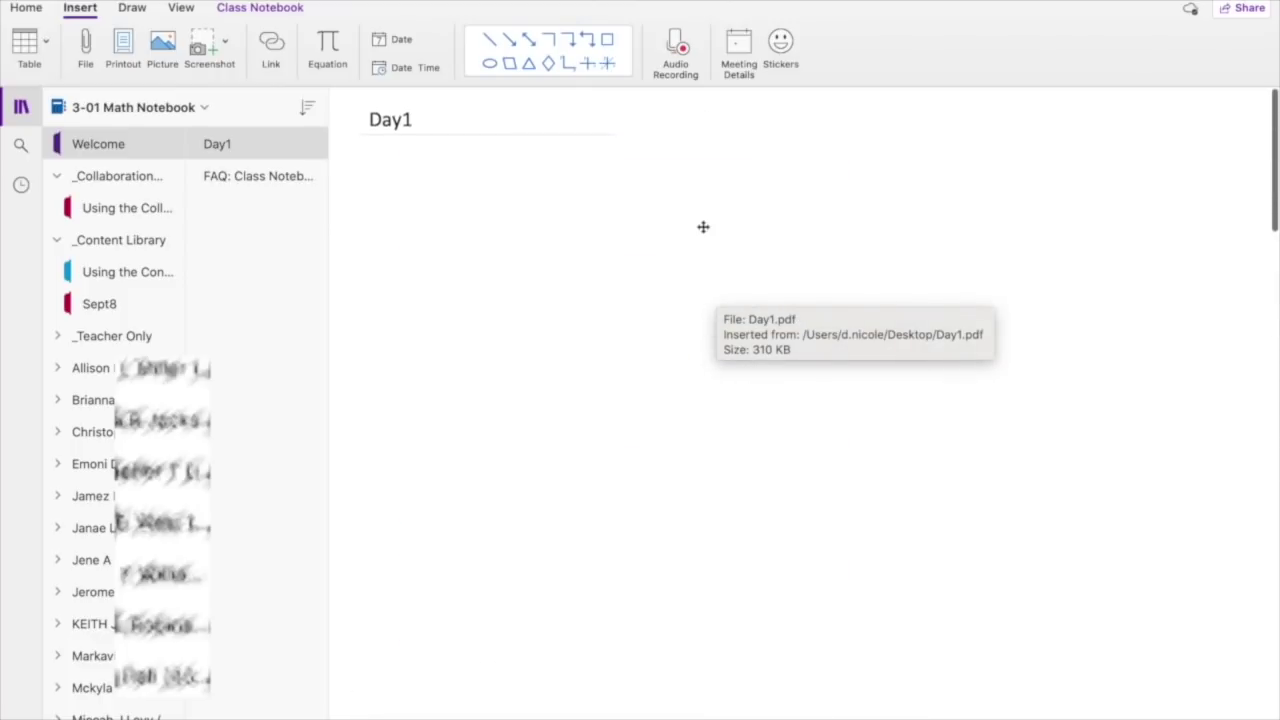
pyautogui.scroll(-5, 703, 226)
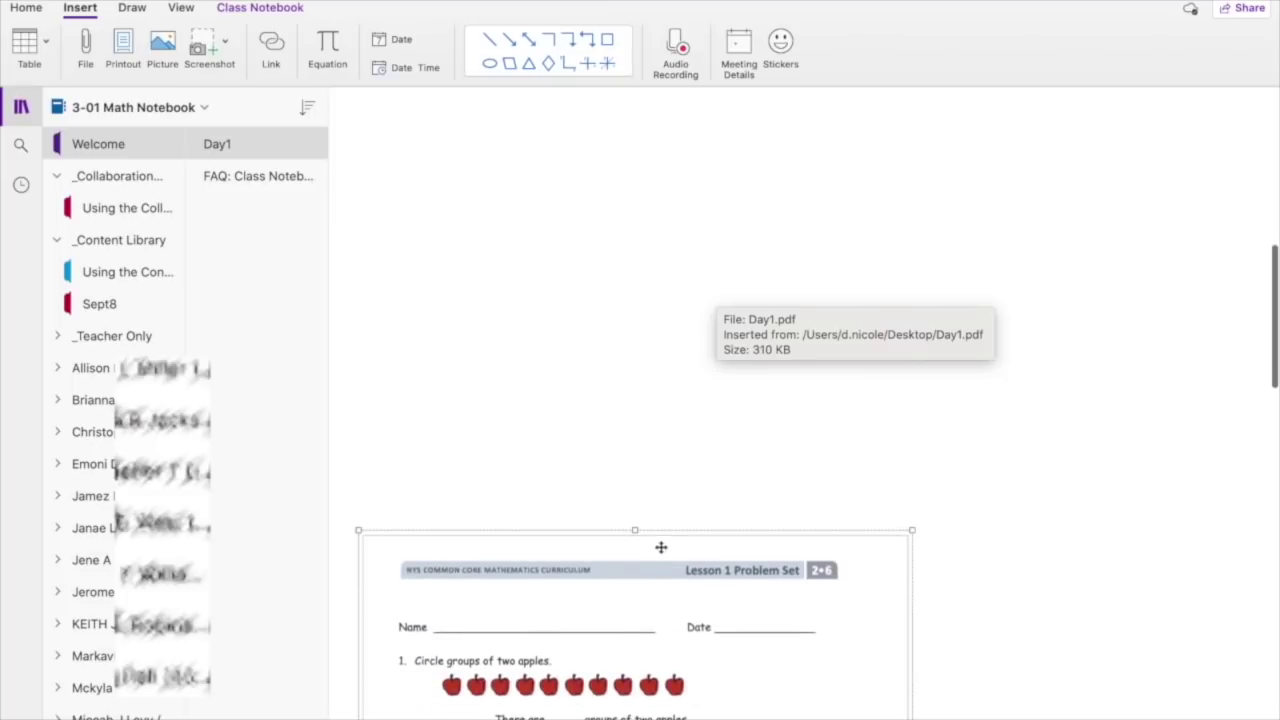
pyautogui.scroll(-5, 648, 351)
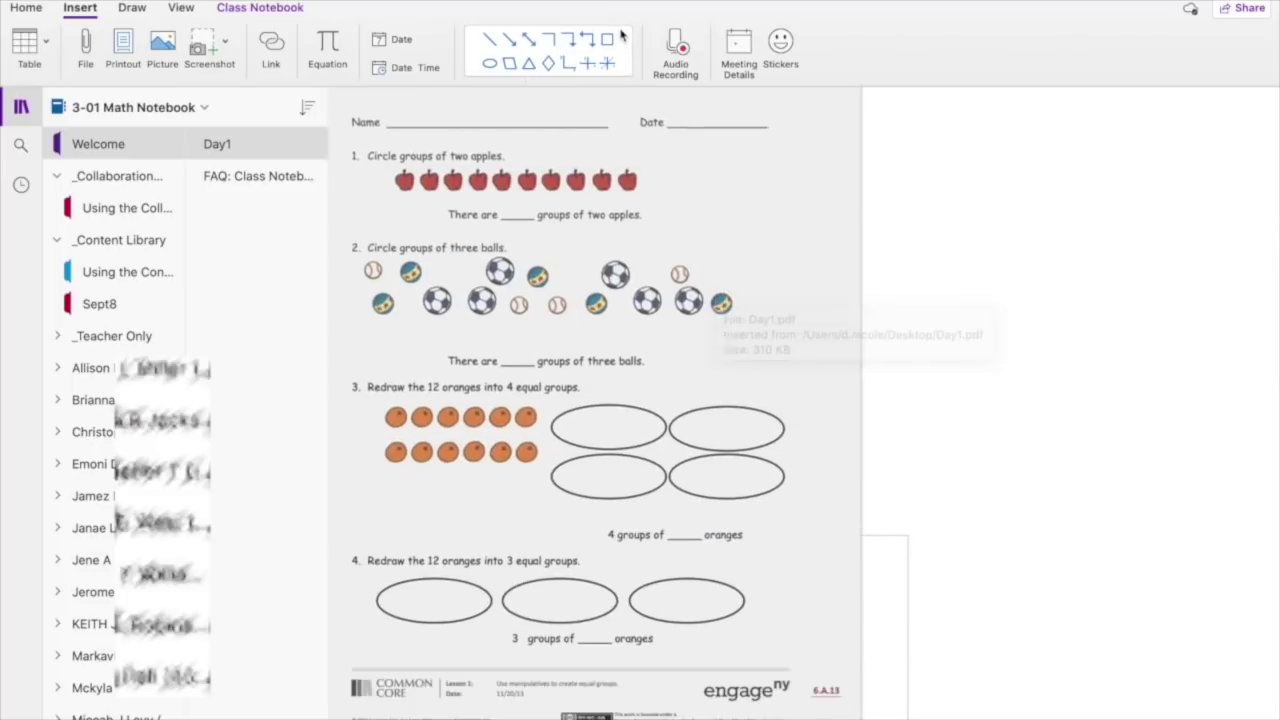
pyautogui.scroll(2, 680, 265)
pyautogui.scroll(2, 682, 270)
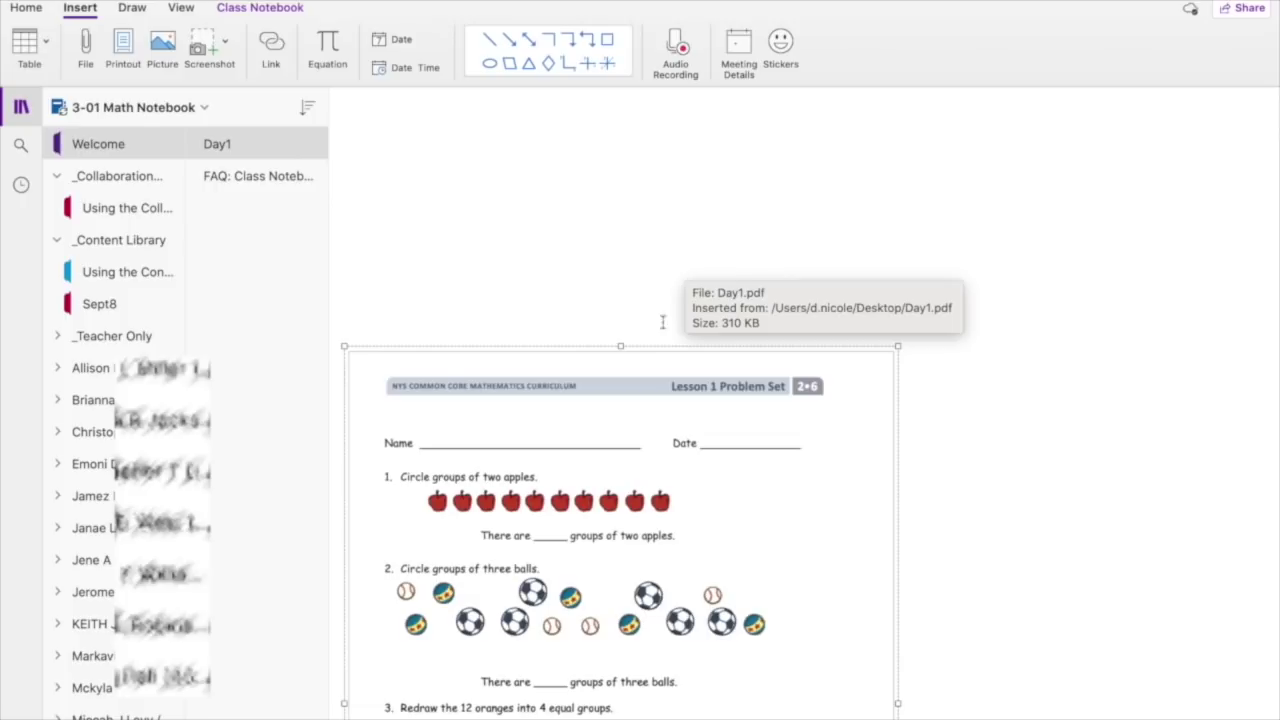
pyautogui.scroll(-5, 657, 90)
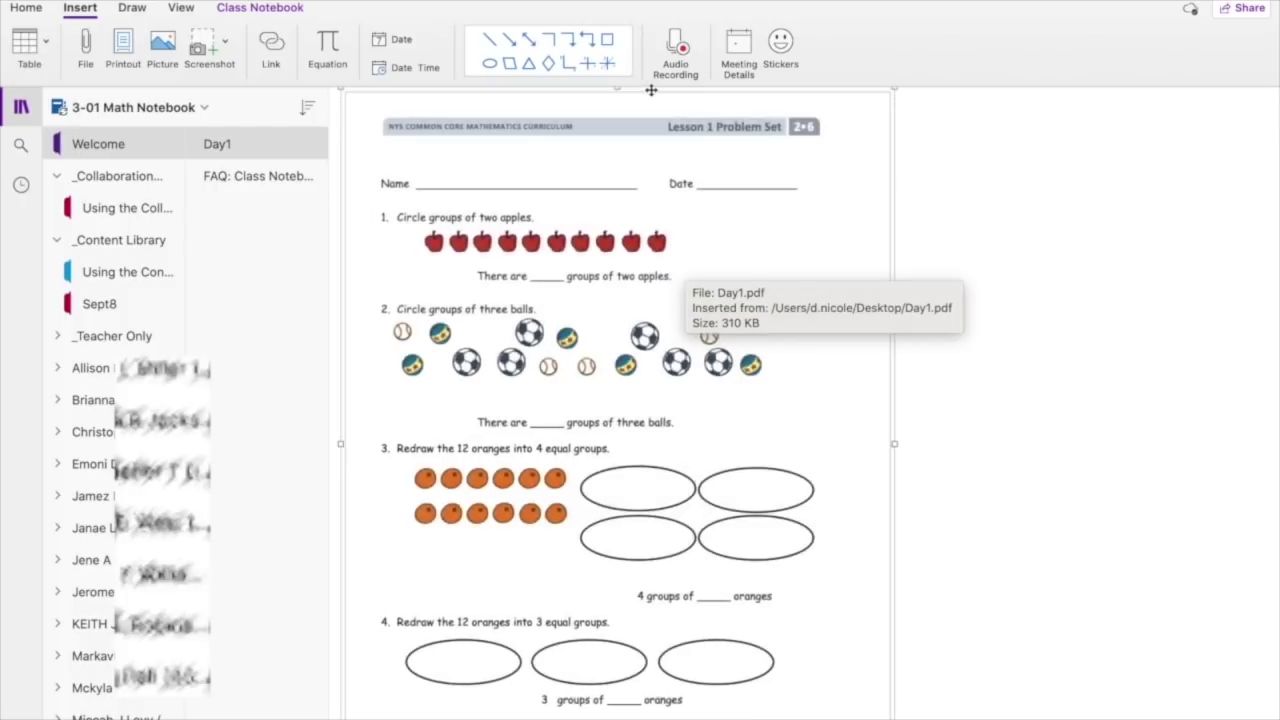
pyautogui.scroll(7, 651, 90)
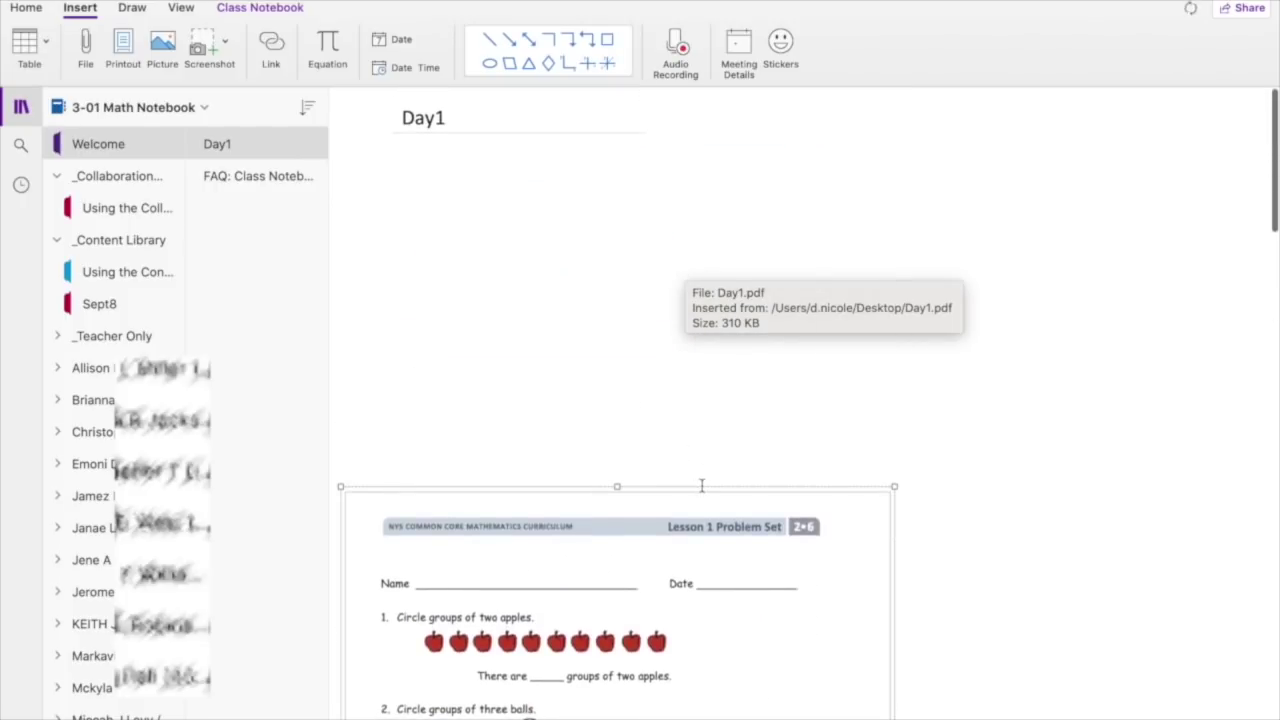
pyautogui.moveTo(699, 487); pyautogui.dragTo(694, 152)
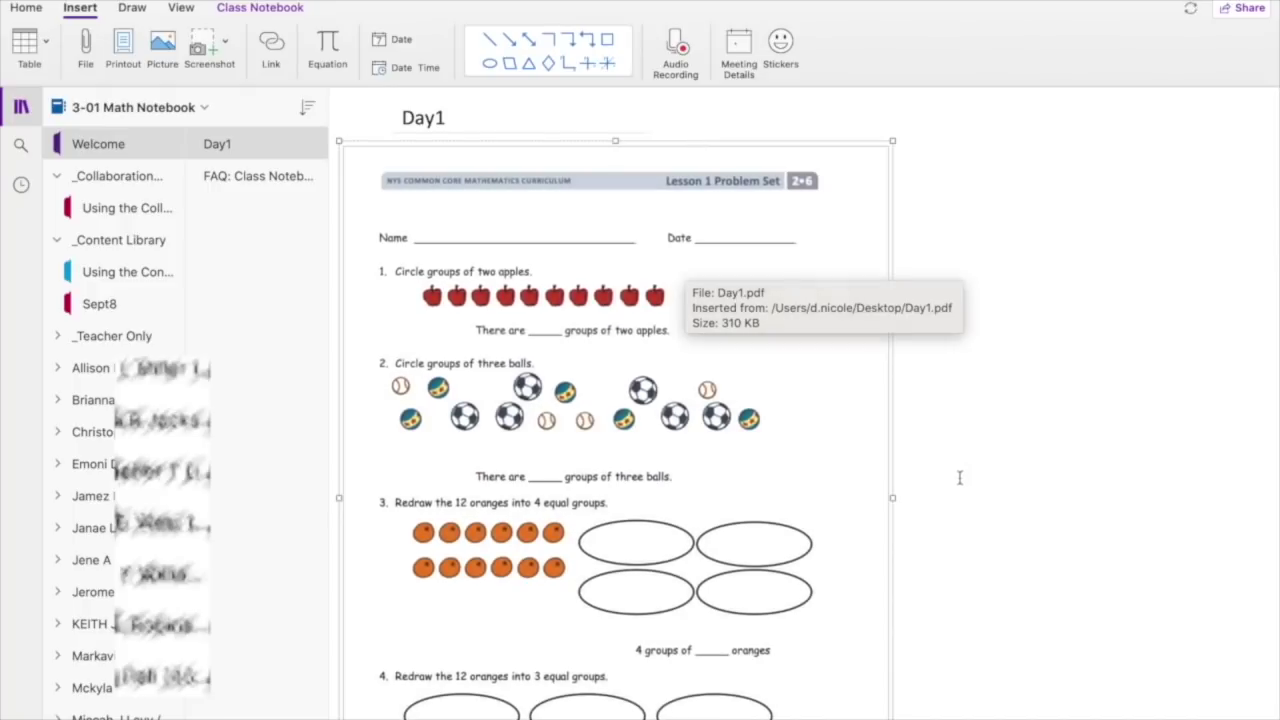
# Stretch the first worksheet page image wider and taller, and set it as a background picture
pyautogui.moveTo(895, 497); pyautogui.dragTo(1087, 476)
pyautogui.scroll(-5, 771, 478)
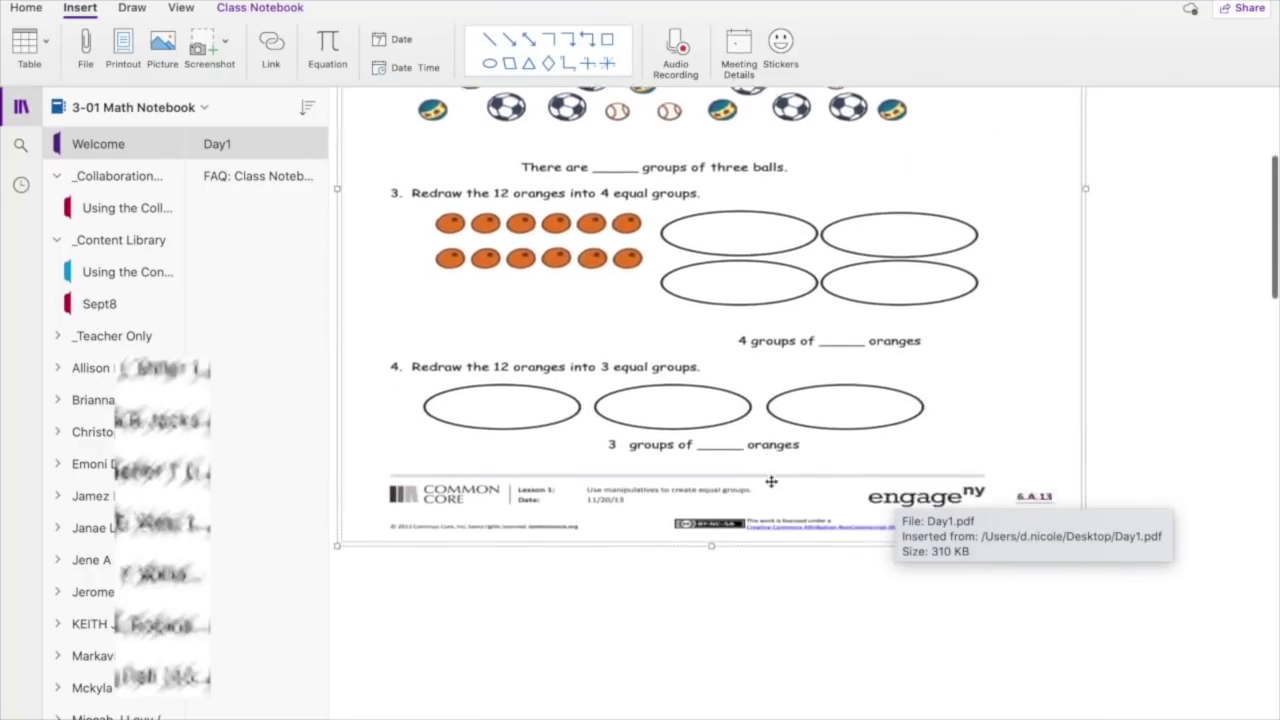
pyautogui.moveTo(712, 521); pyautogui.dragTo(725, 637)
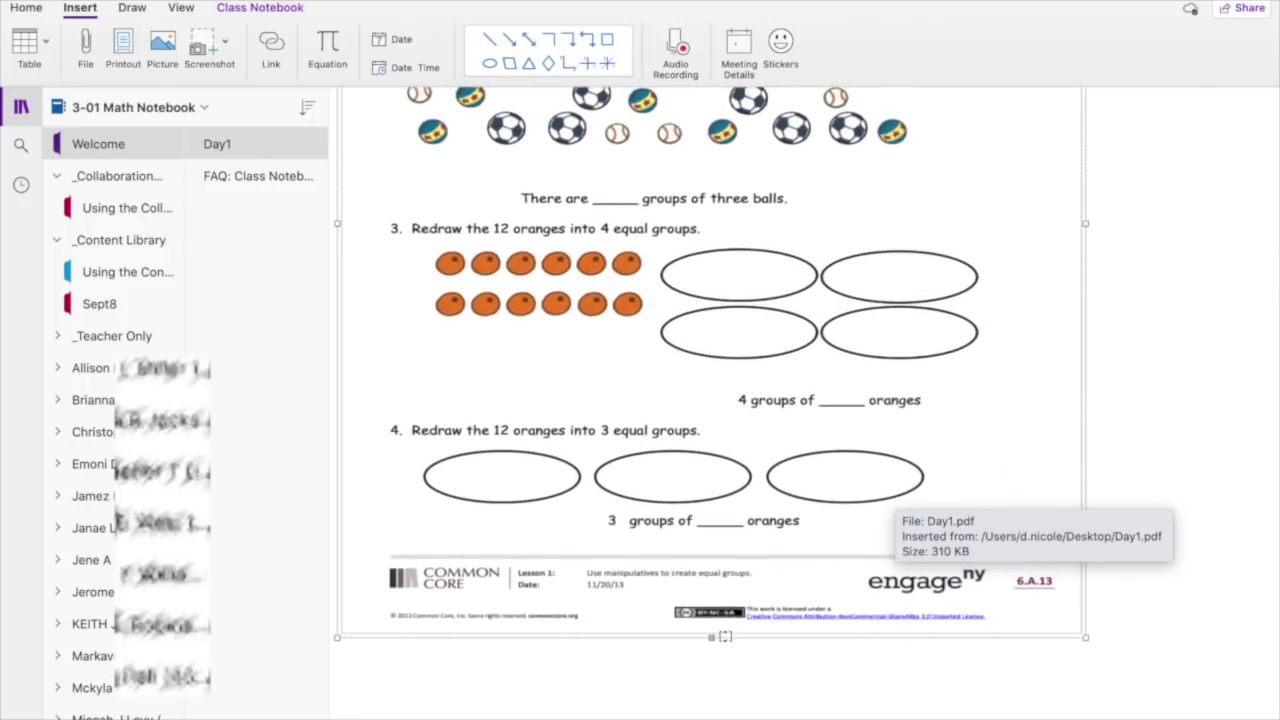
pyautogui.rightClick(1012, 200)
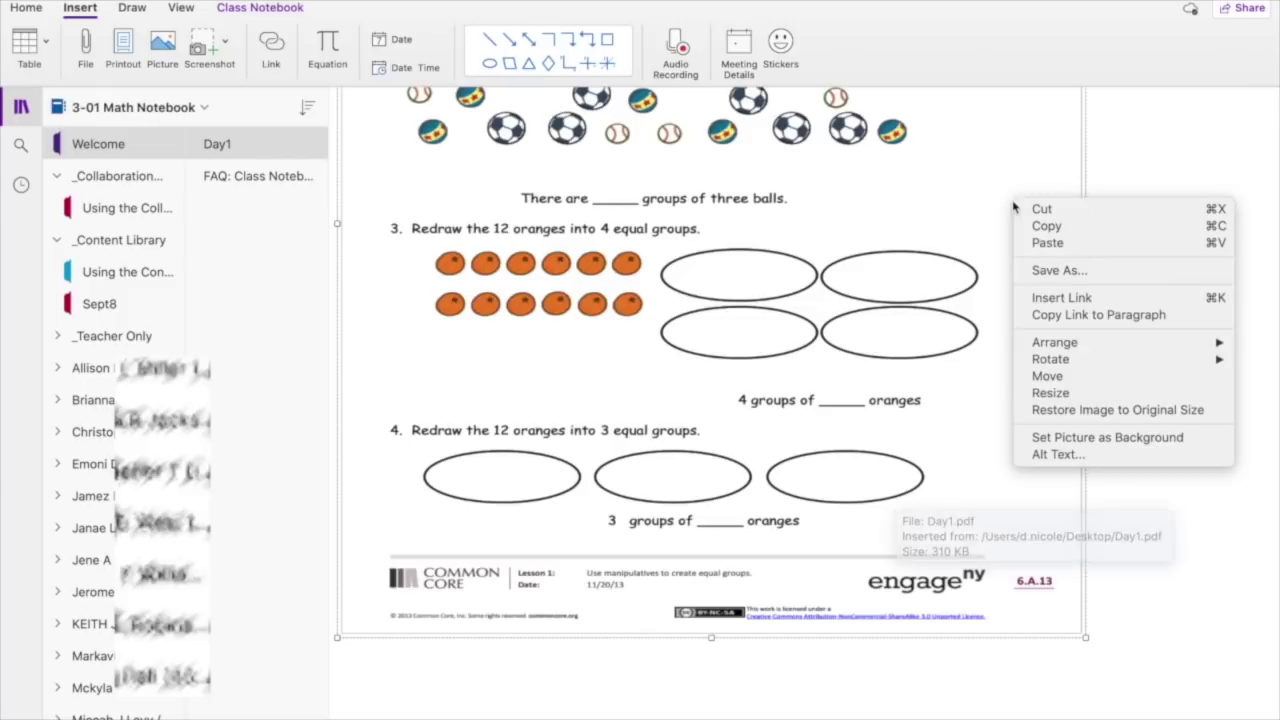
pyautogui.click(1040, 437)
# Move the second worksheet page image, with problems 5 and 6, up to just below the first page
pyautogui.scroll(-15, 1097, 417)
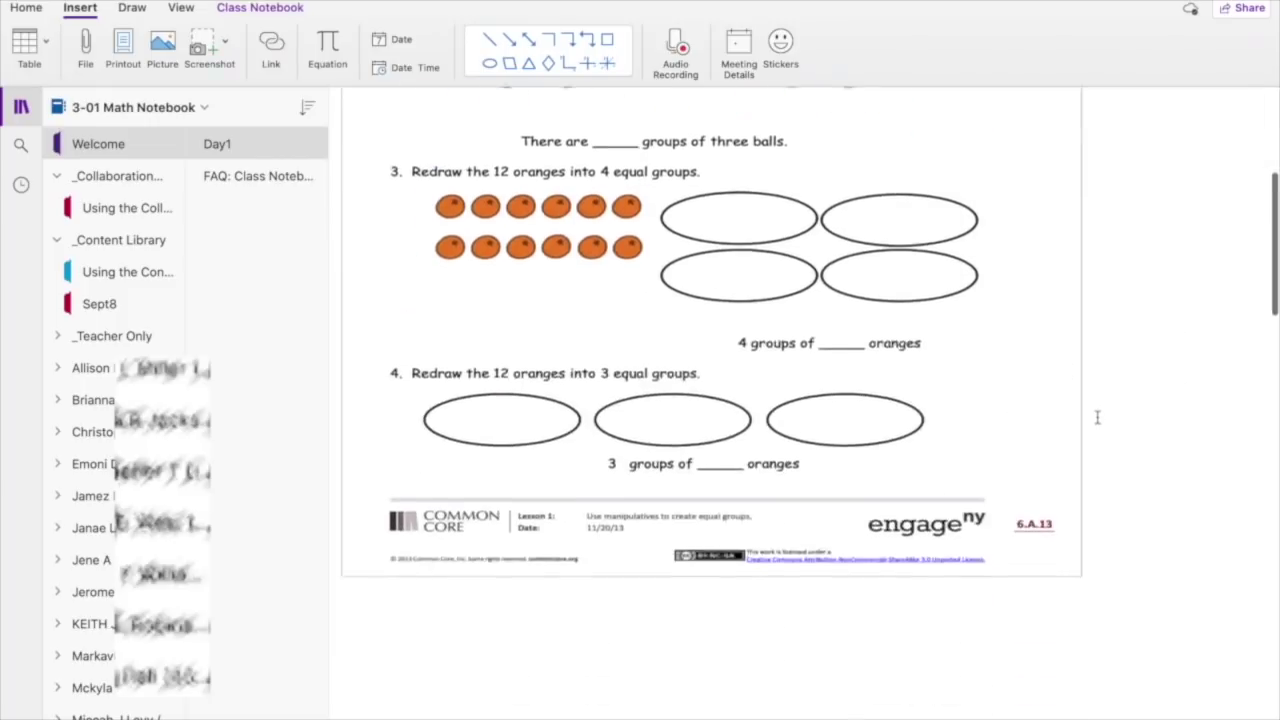
pyautogui.scroll(-5, 1097, 417)
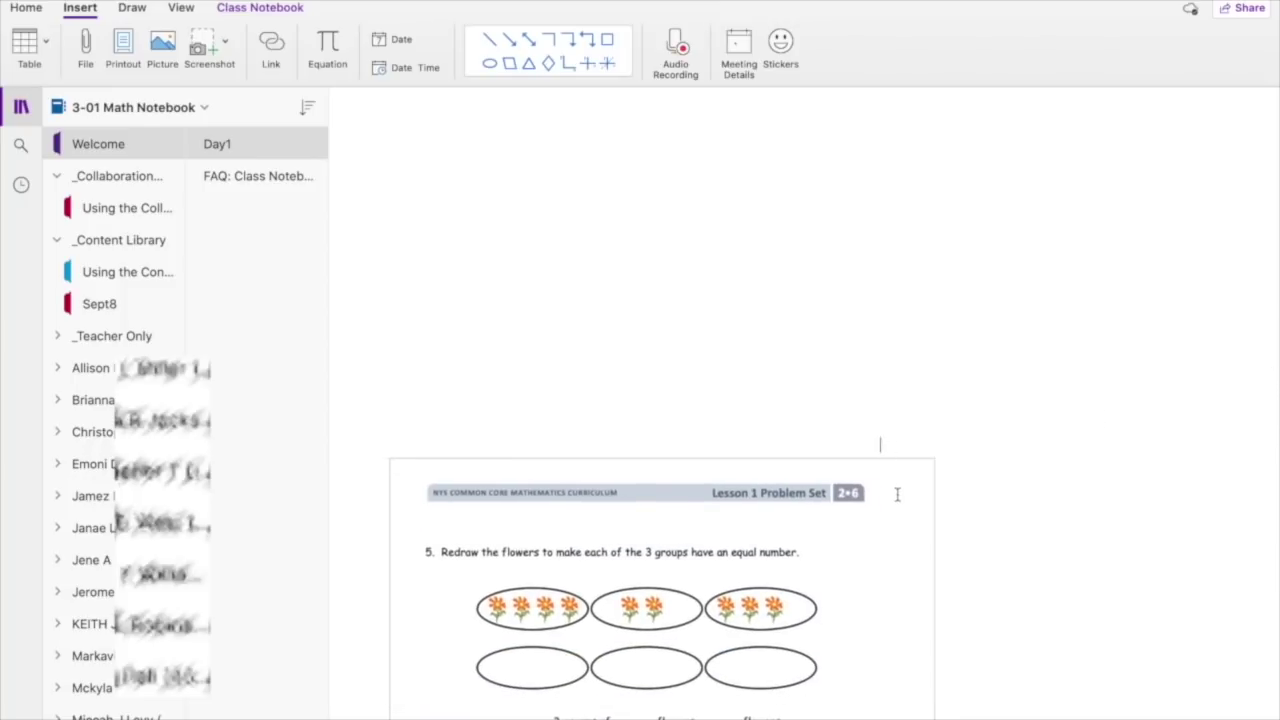
pyautogui.moveTo(863, 455); pyautogui.dragTo(796, 96)
pyautogui.scroll(5, 788, 191)
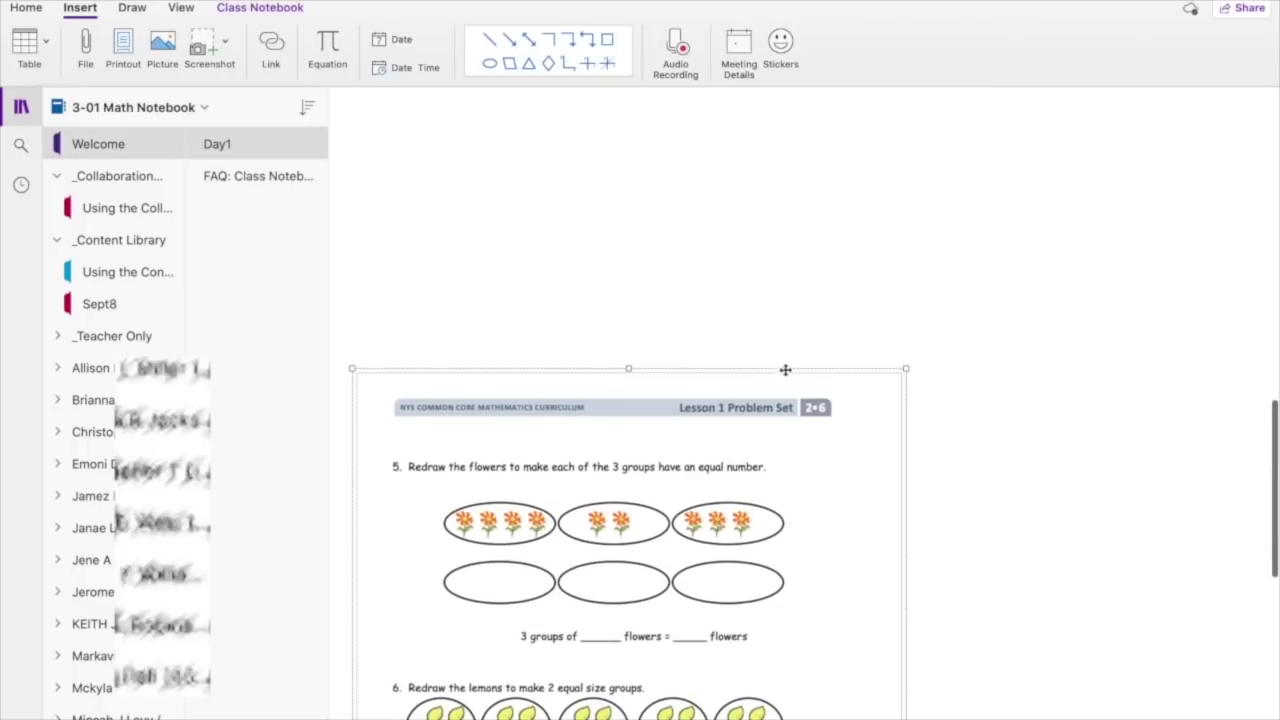
pyautogui.moveTo(785, 370); pyautogui.dragTo(797, 114)
pyautogui.scroll(2, 750, 285)
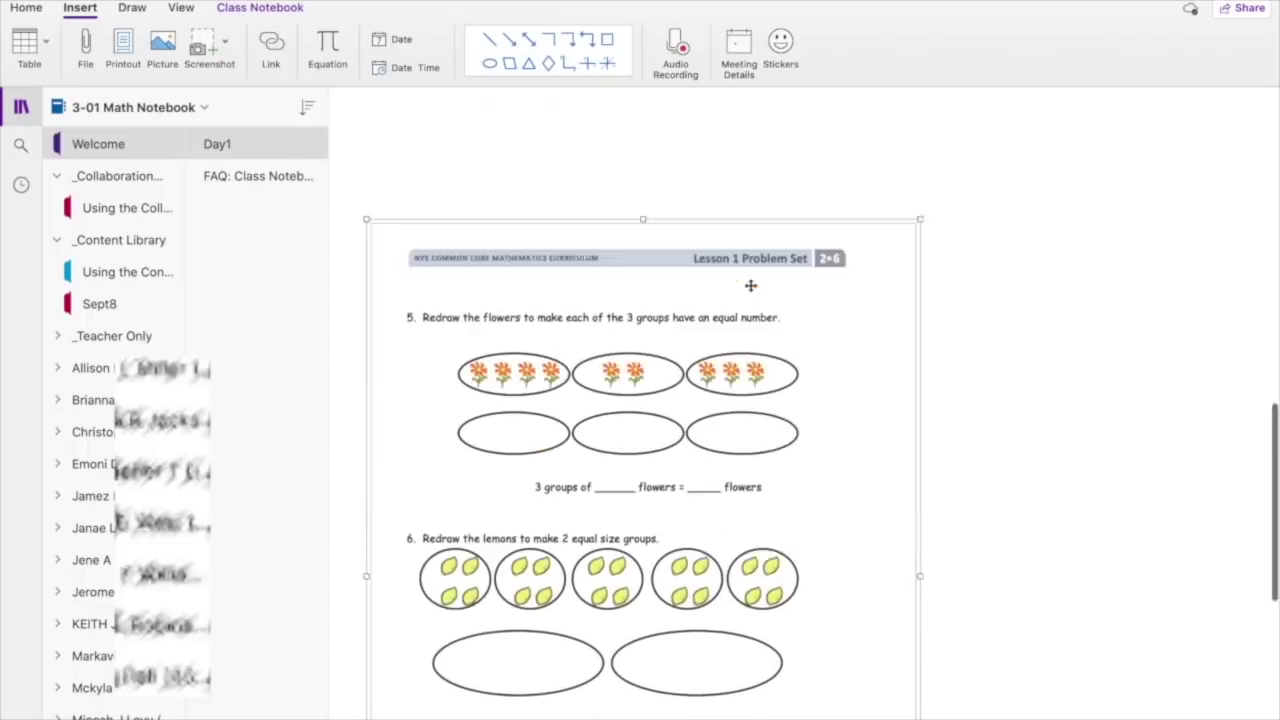
pyautogui.moveTo(746, 320); pyautogui.dragTo(722, 100)
pyautogui.scroll(3, 760, 300)
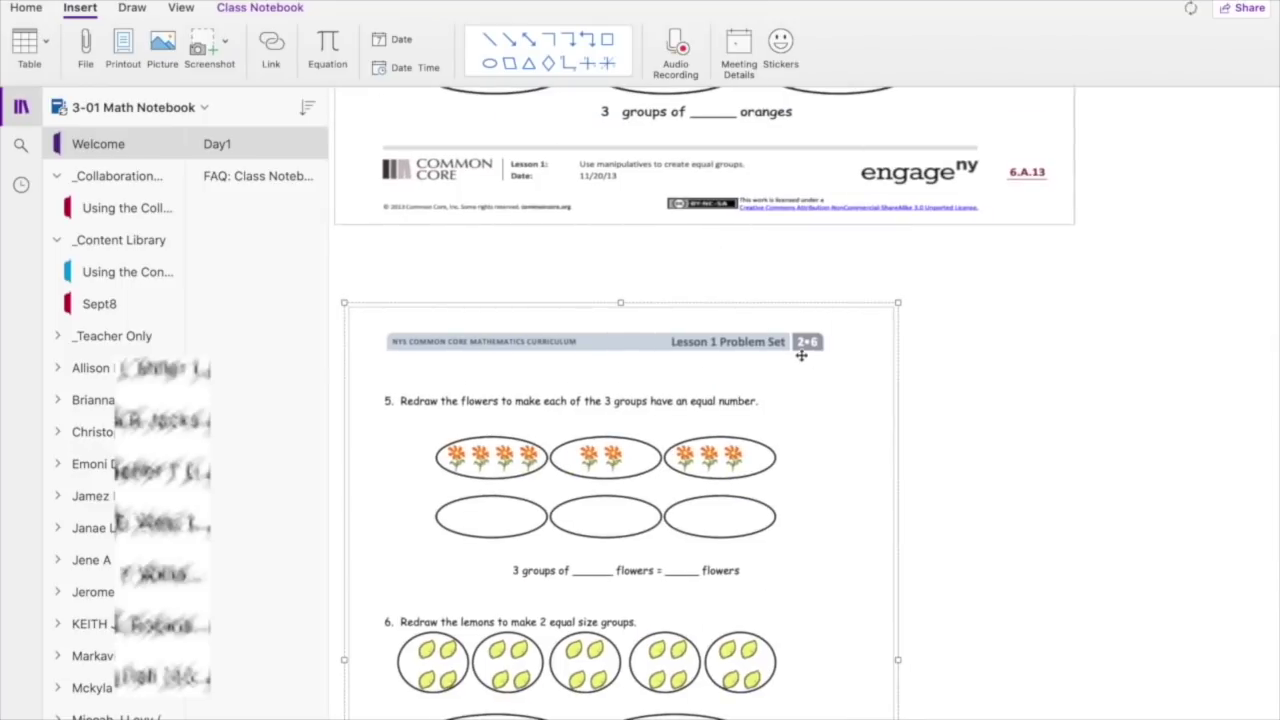
# Stretch the second worksheet page image to about the first page's width and slightly taller, and set it as a background picture
pyautogui.moveTo(894, 658); pyautogui.dragTo(1078, 645)
pyautogui.scroll(-5, 887, 654)
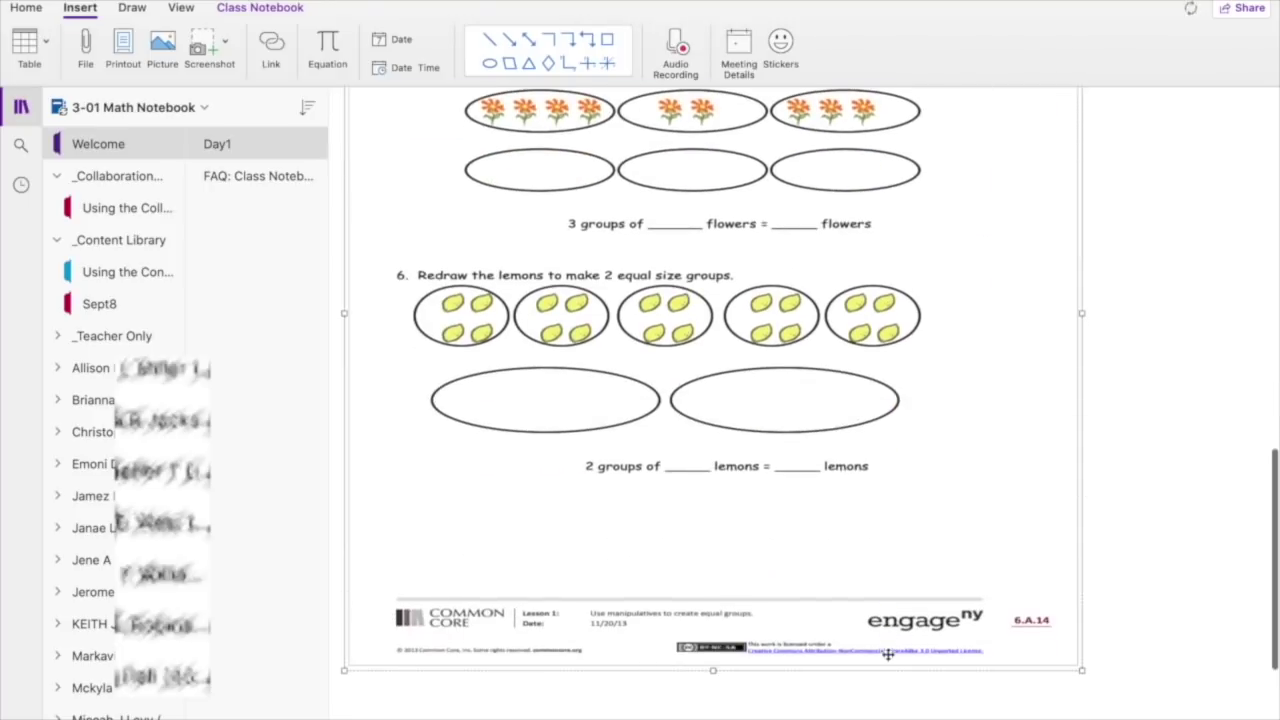
pyautogui.moveTo(713, 667); pyautogui.dragTo(713, 699)
pyautogui.rightClick(977, 429)
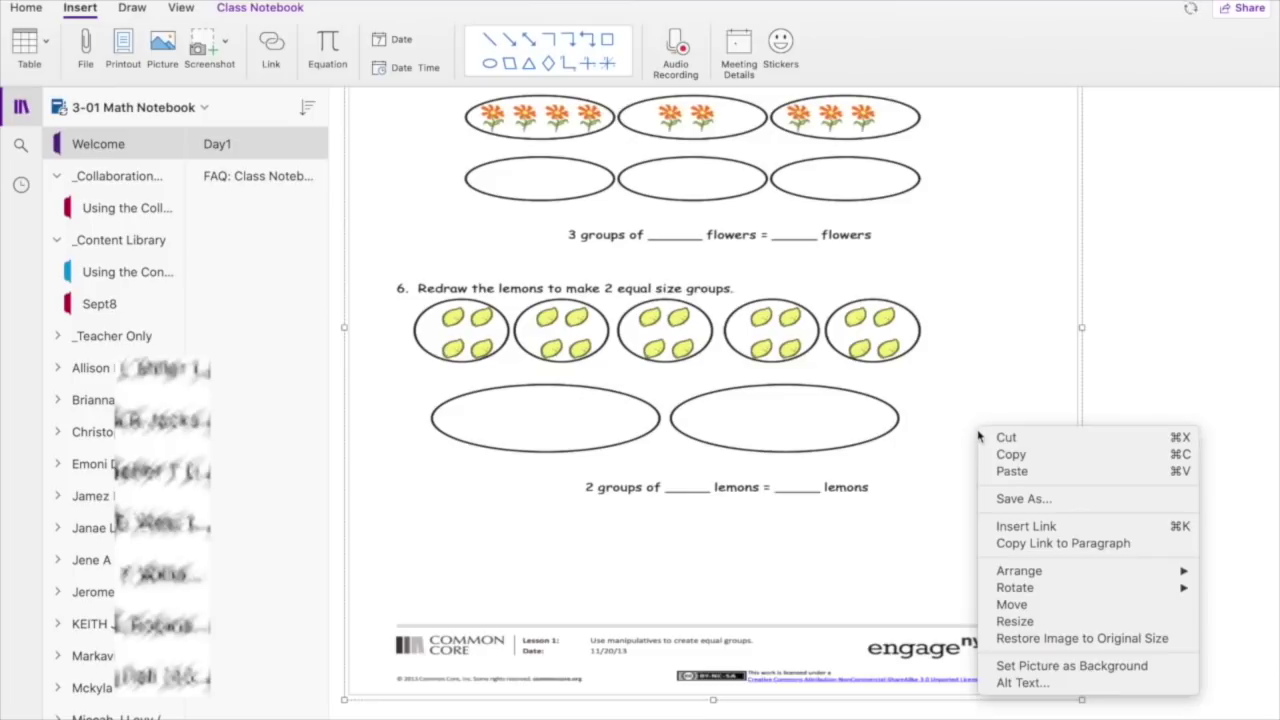
pyautogui.click(1030, 665)
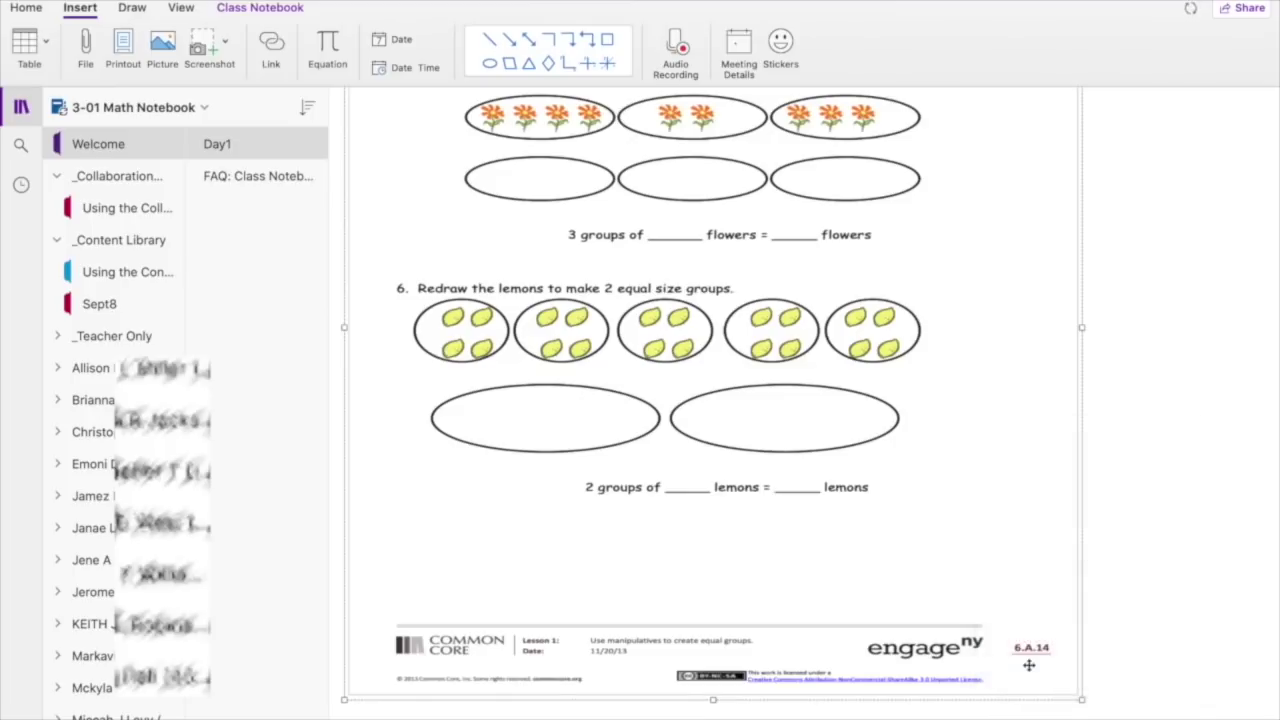
# Return to the start of the Day1 page and display the Class Notebook tools
pyautogui.scroll(4, 1029, 665)
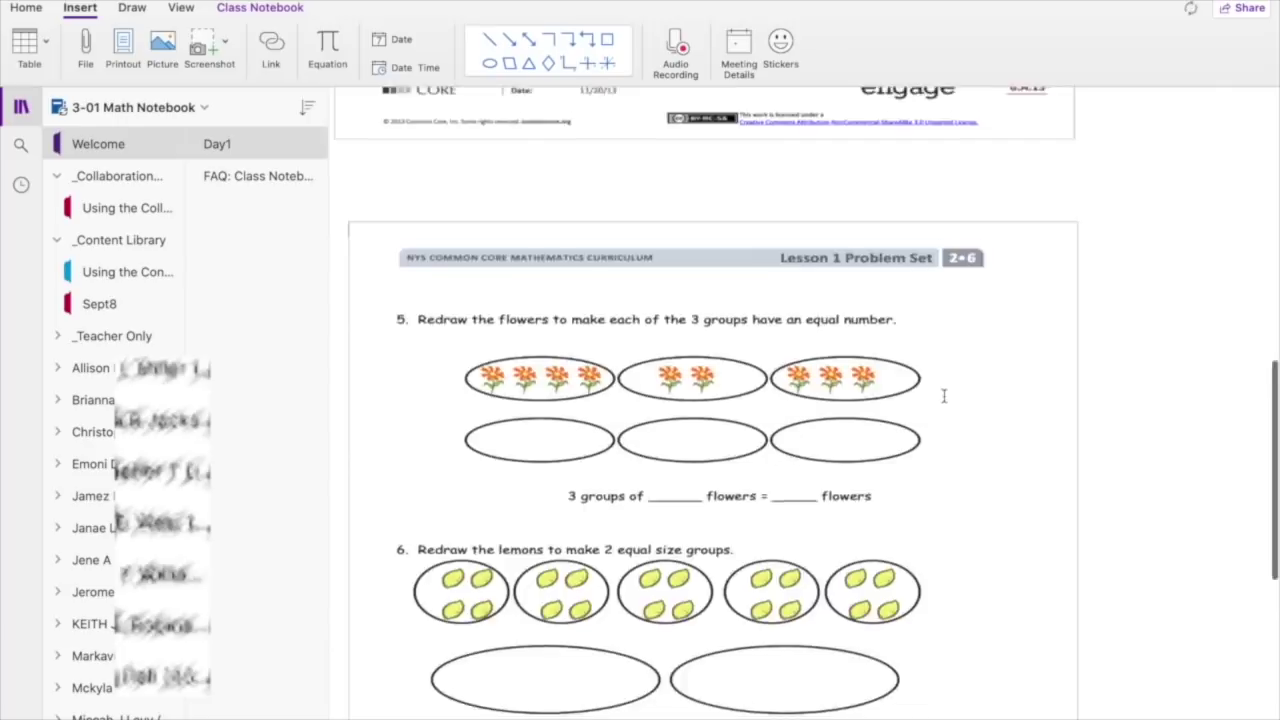
pyautogui.scroll(10, 946, 394)
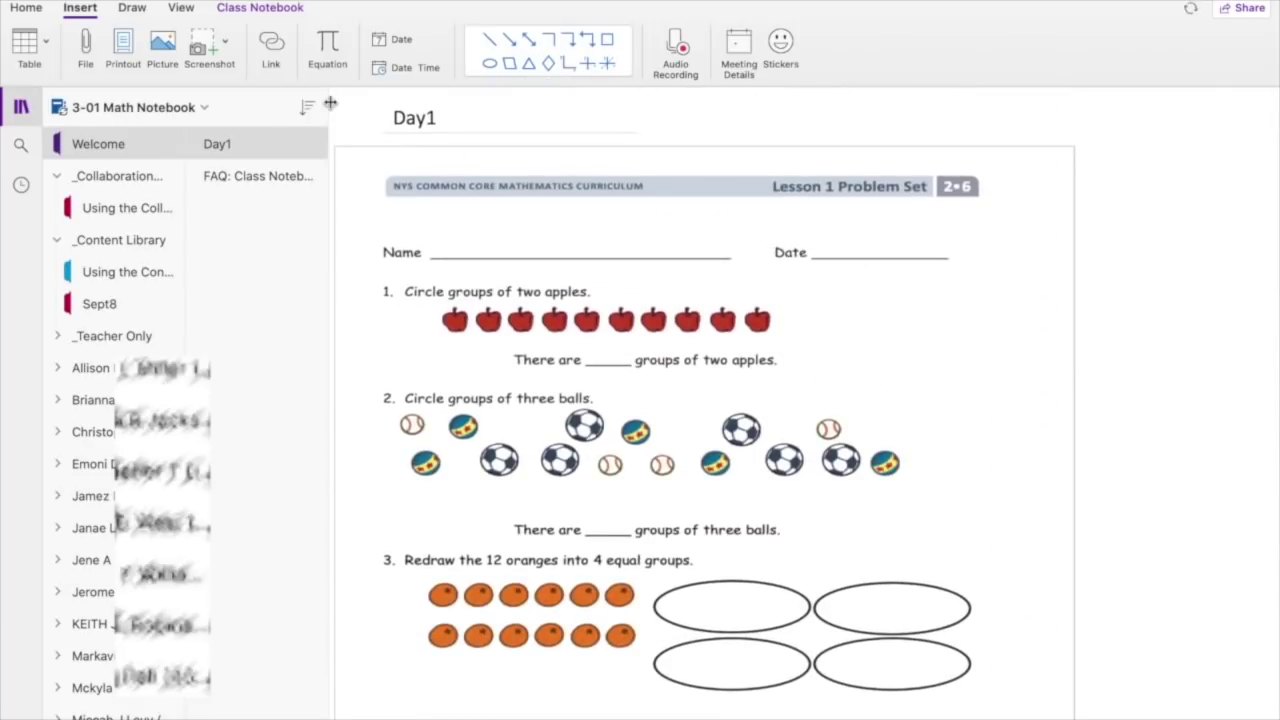
pyautogui.click(259, 10)
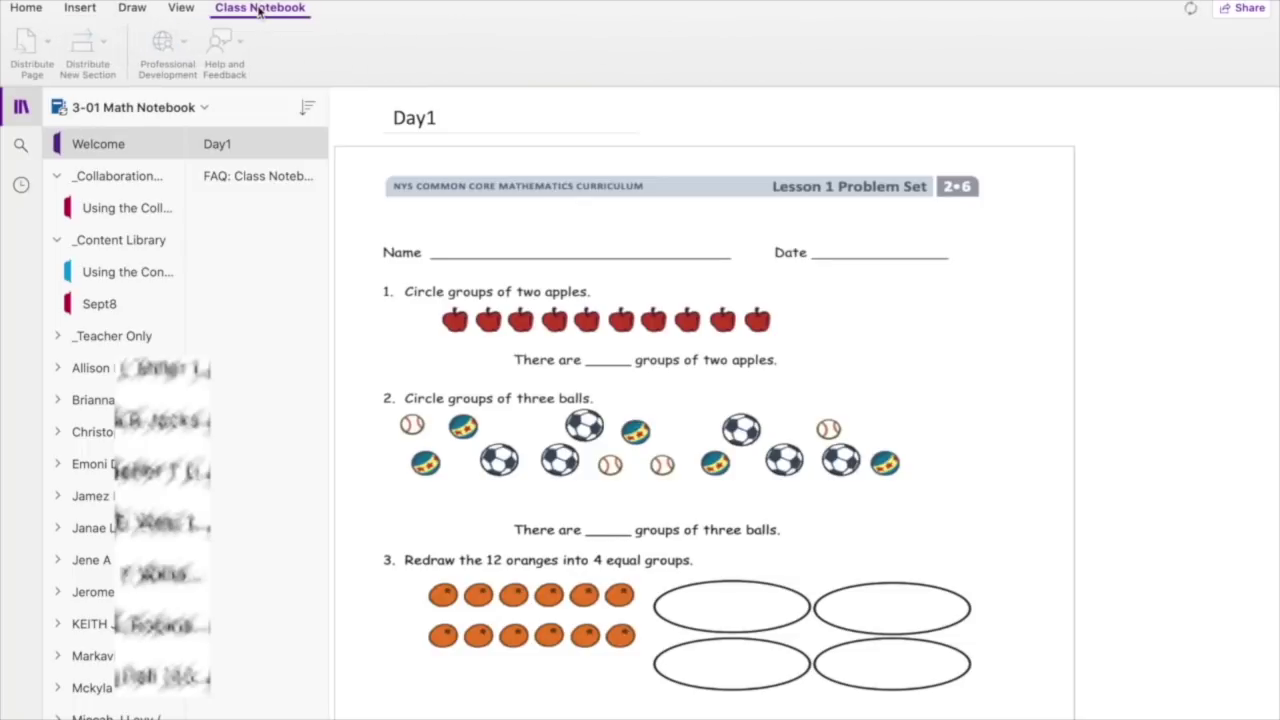
pyautogui.click(259, 10)
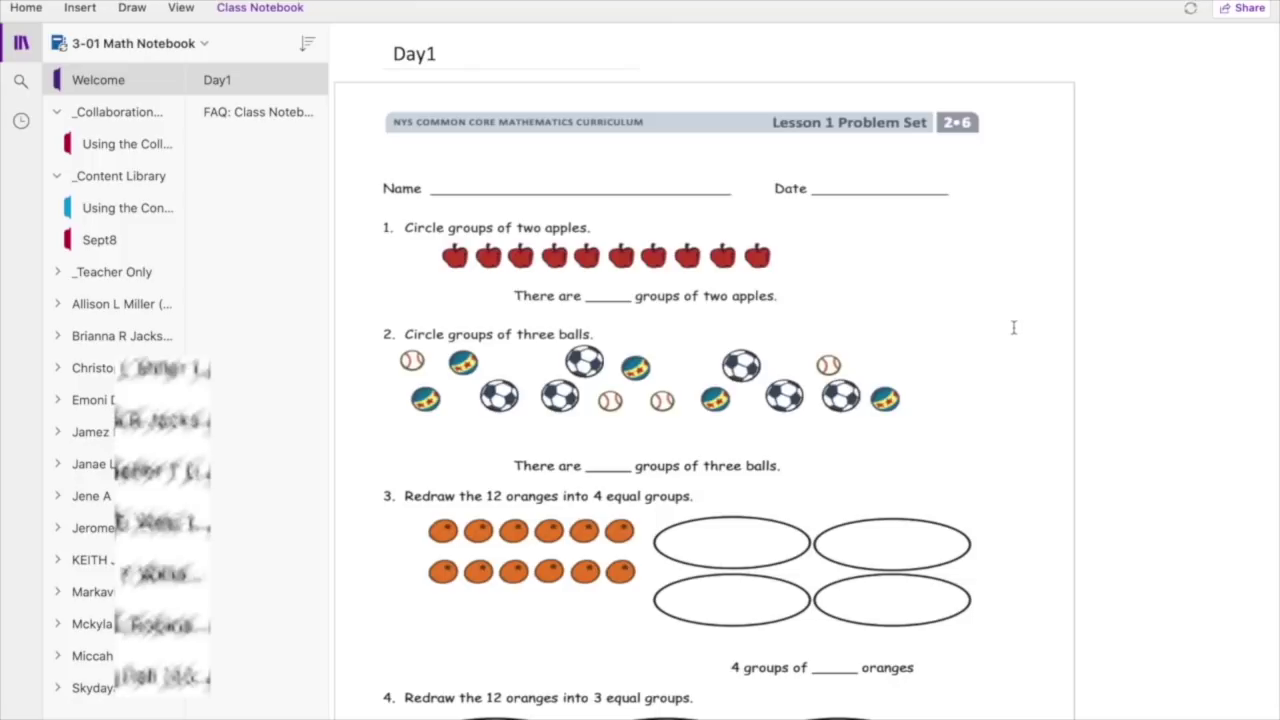
pyautogui.click(247, 10)
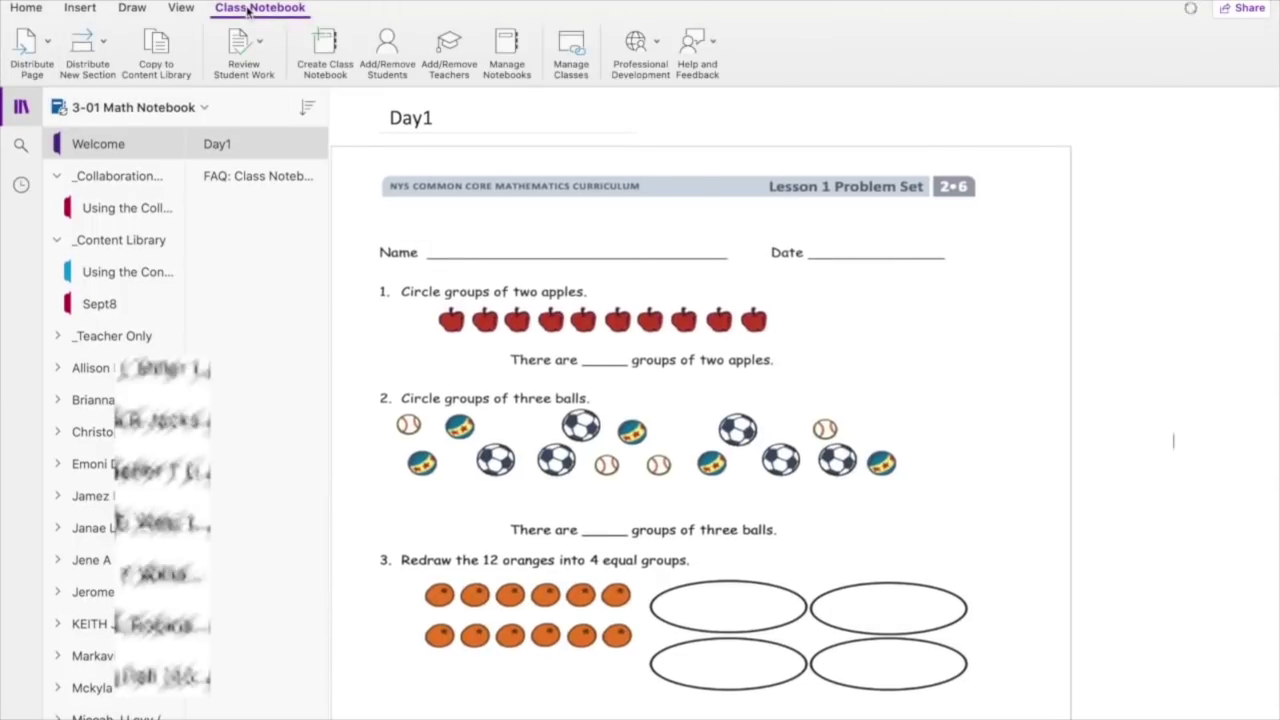
# Distribute the Day1 page to the Problem Set section of the Practice Class Notebook using Cross Notebook Distribution
pyautogui.click(47, 49)
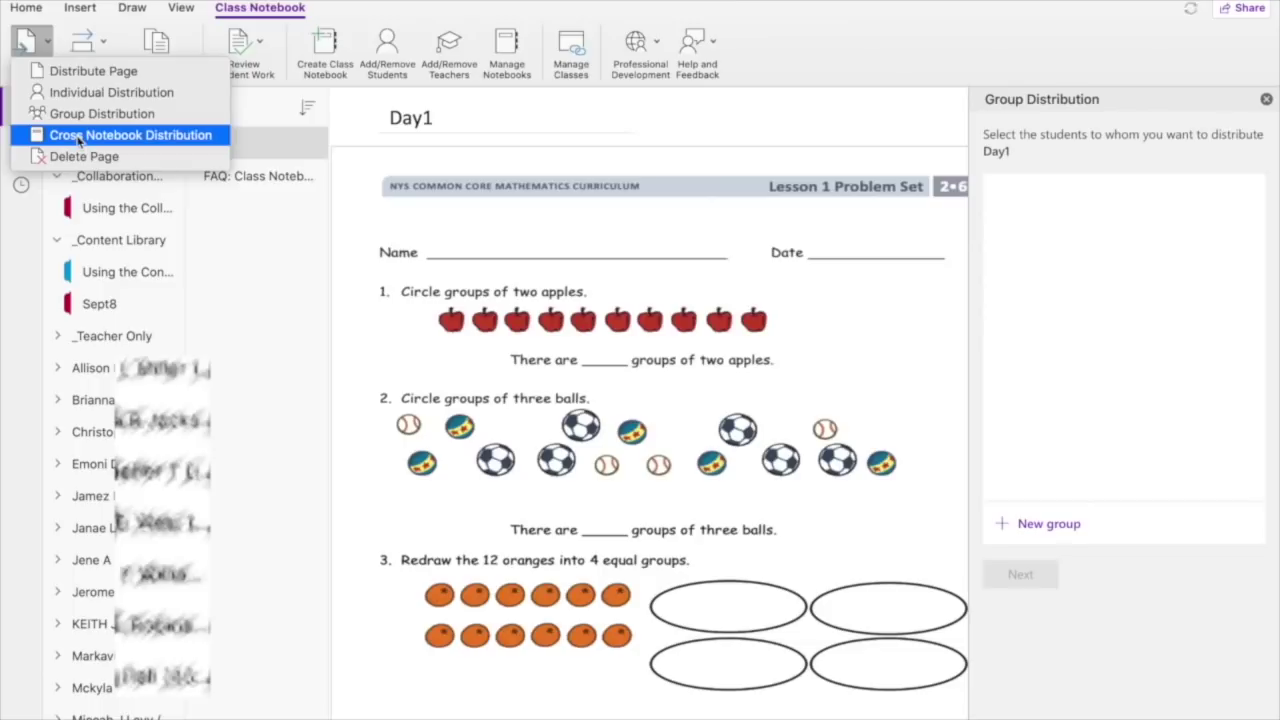
pyautogui.click(79, 138)
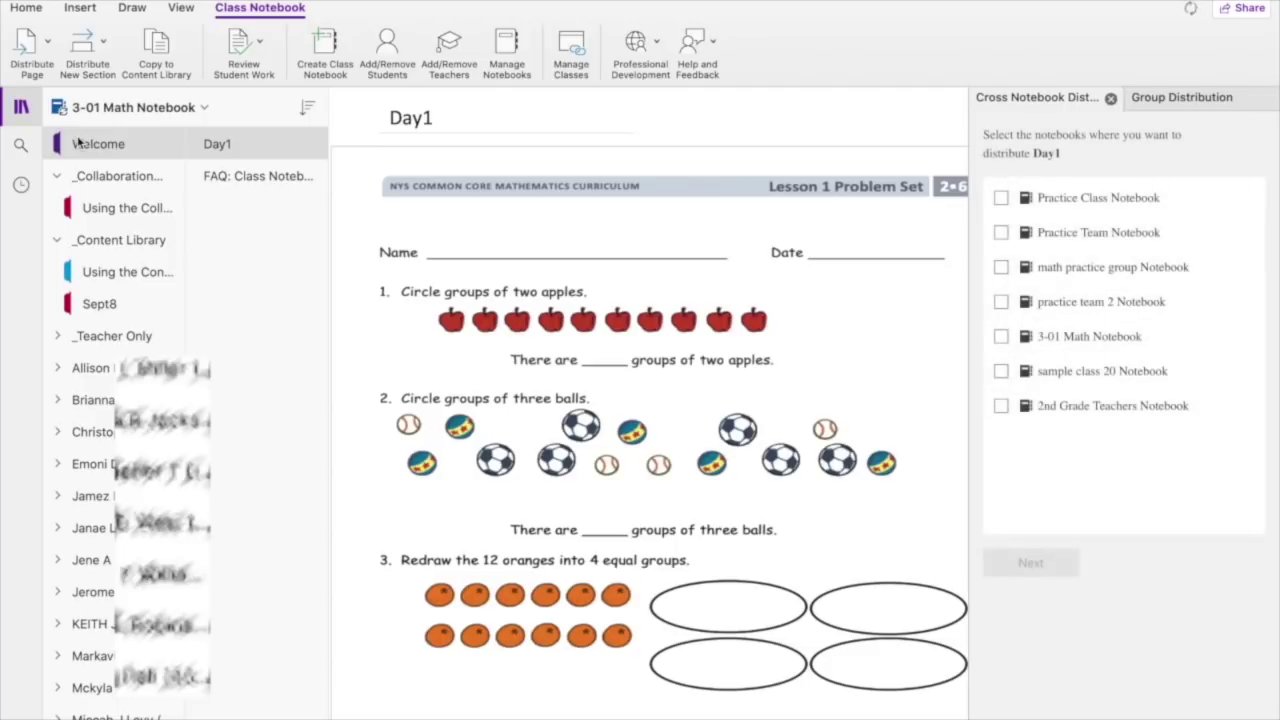
pyautogui.click(1001, 197)
pyautogui.click(1025, 565)
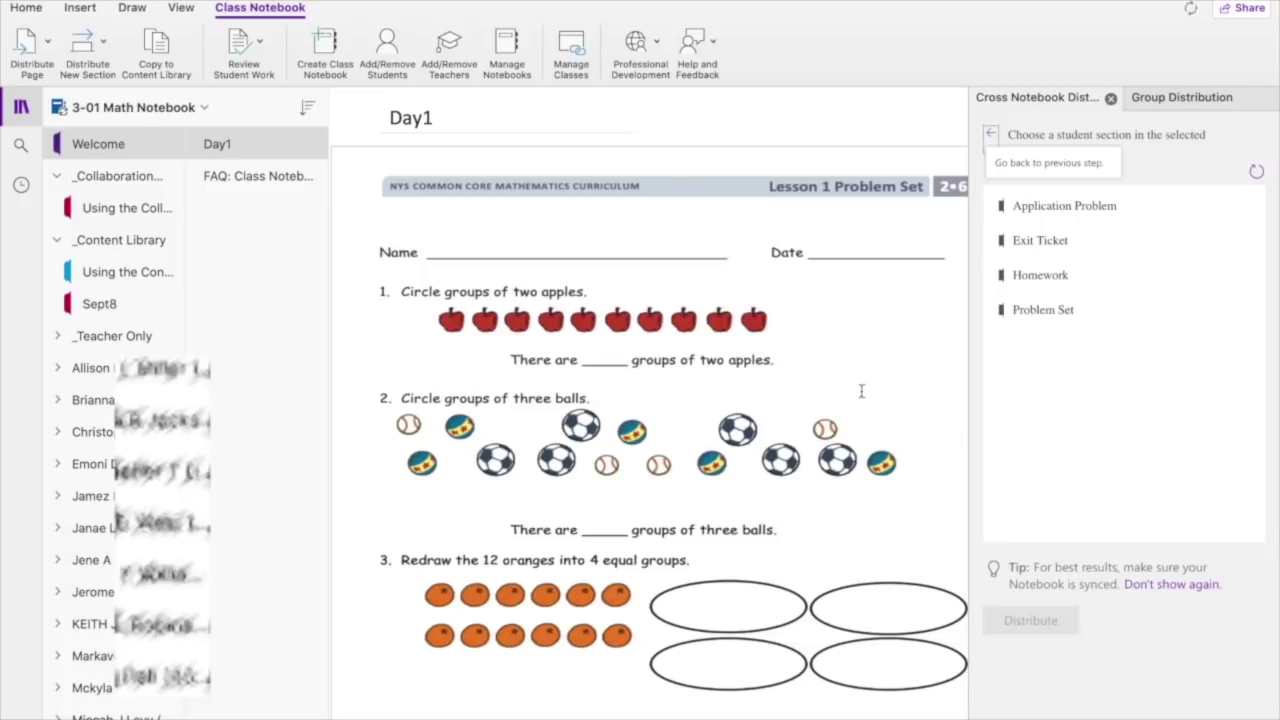
pyautogui.click(1085, 320)
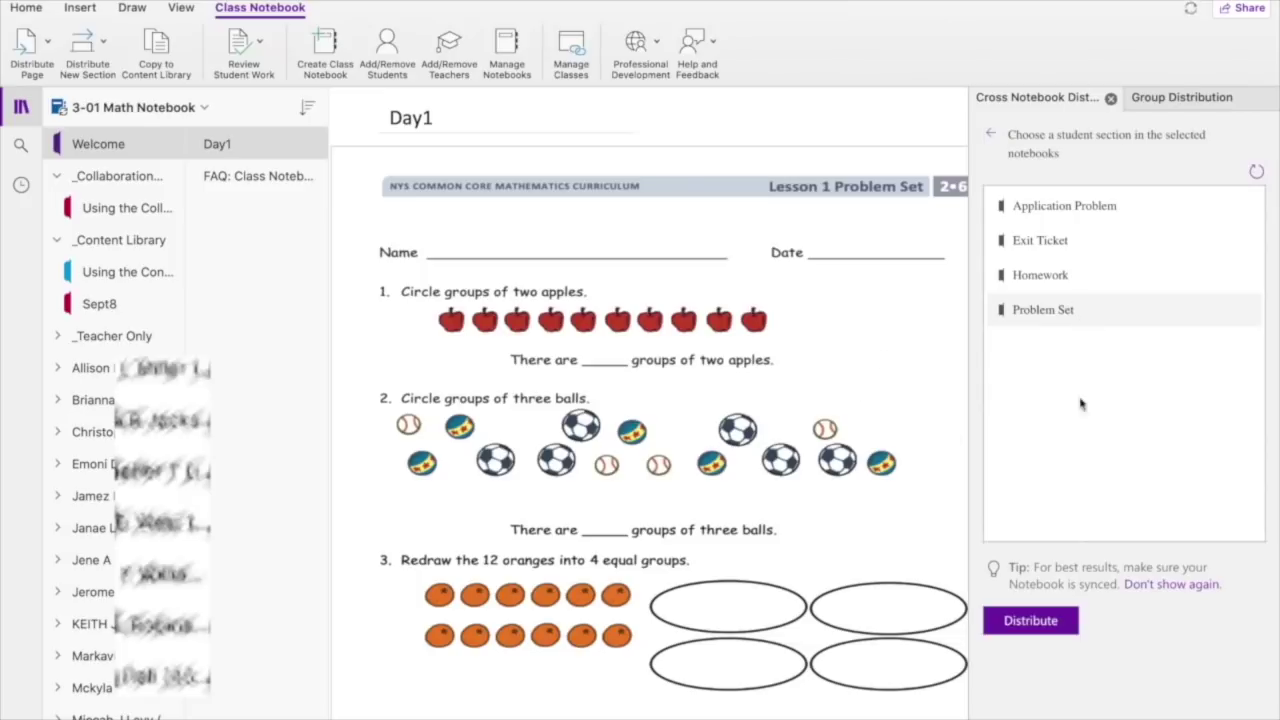
pyautogui.click(1033, 621)
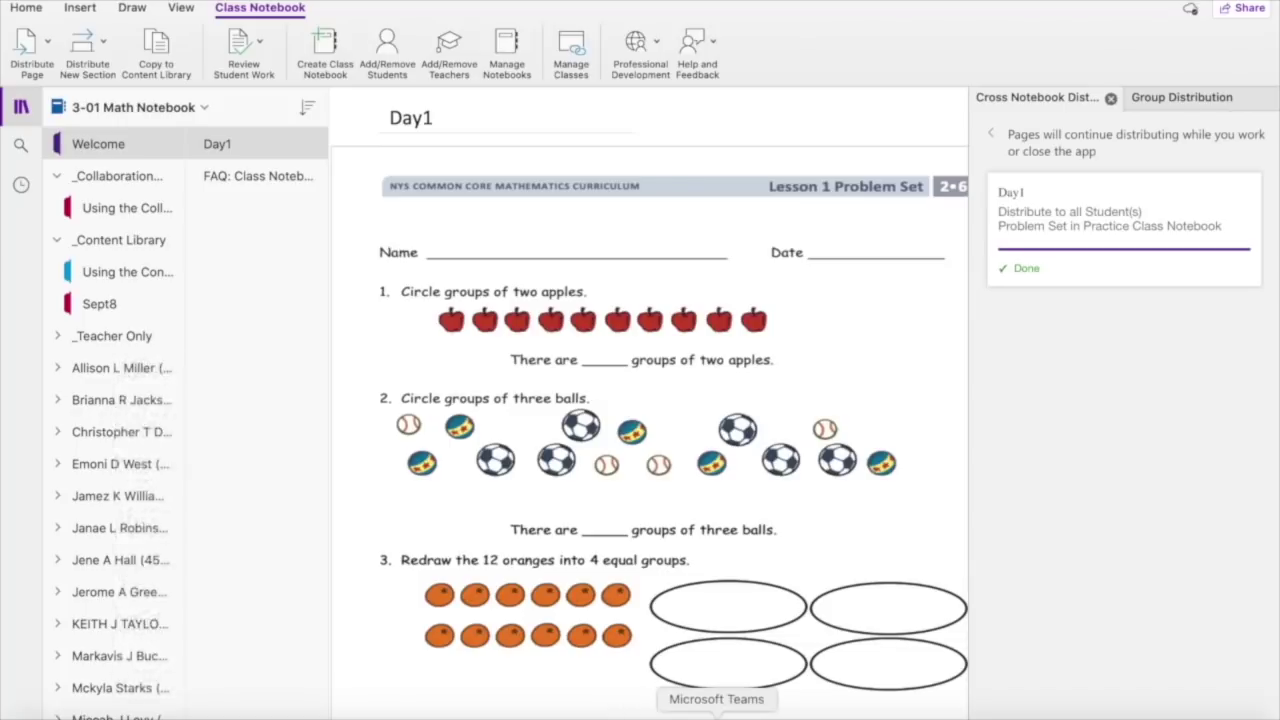
# Switch to Microsoft Teams and review the Day1 worksheet in the first student's Problem Set section of the Practice Class Notebook
pyautogui.click(717, 708)
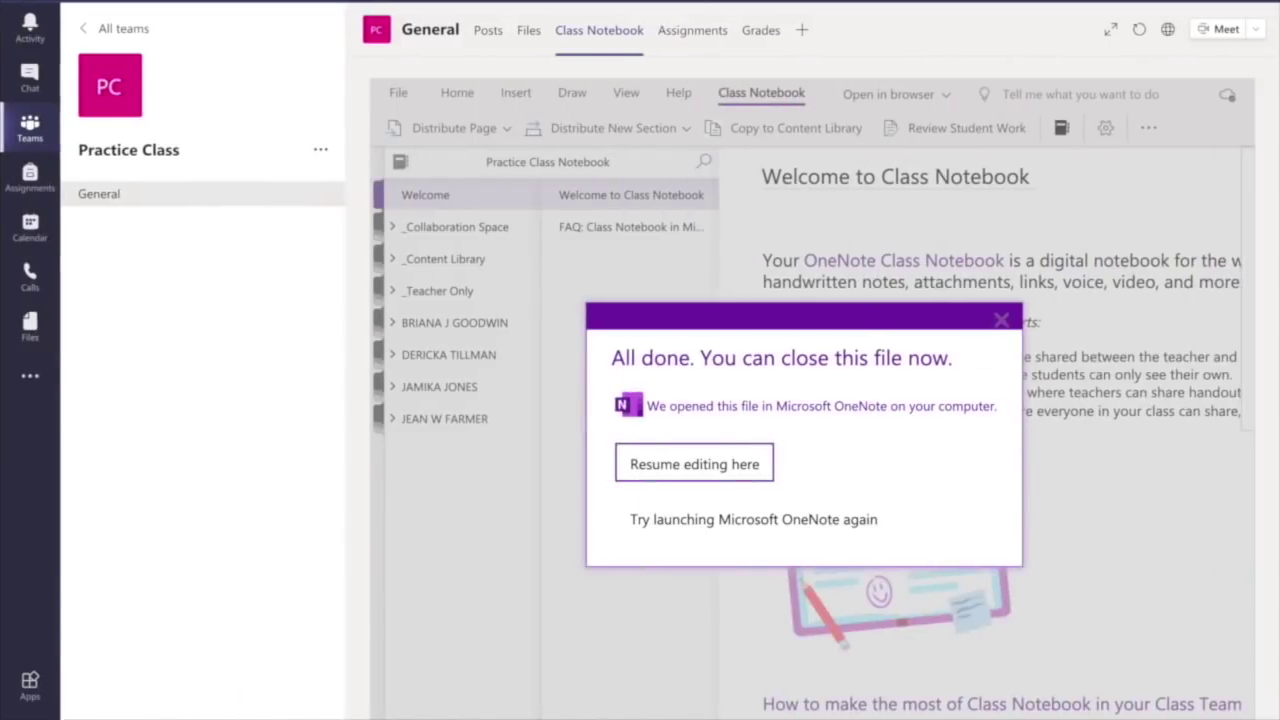
pyautogui.click(1001, 320)
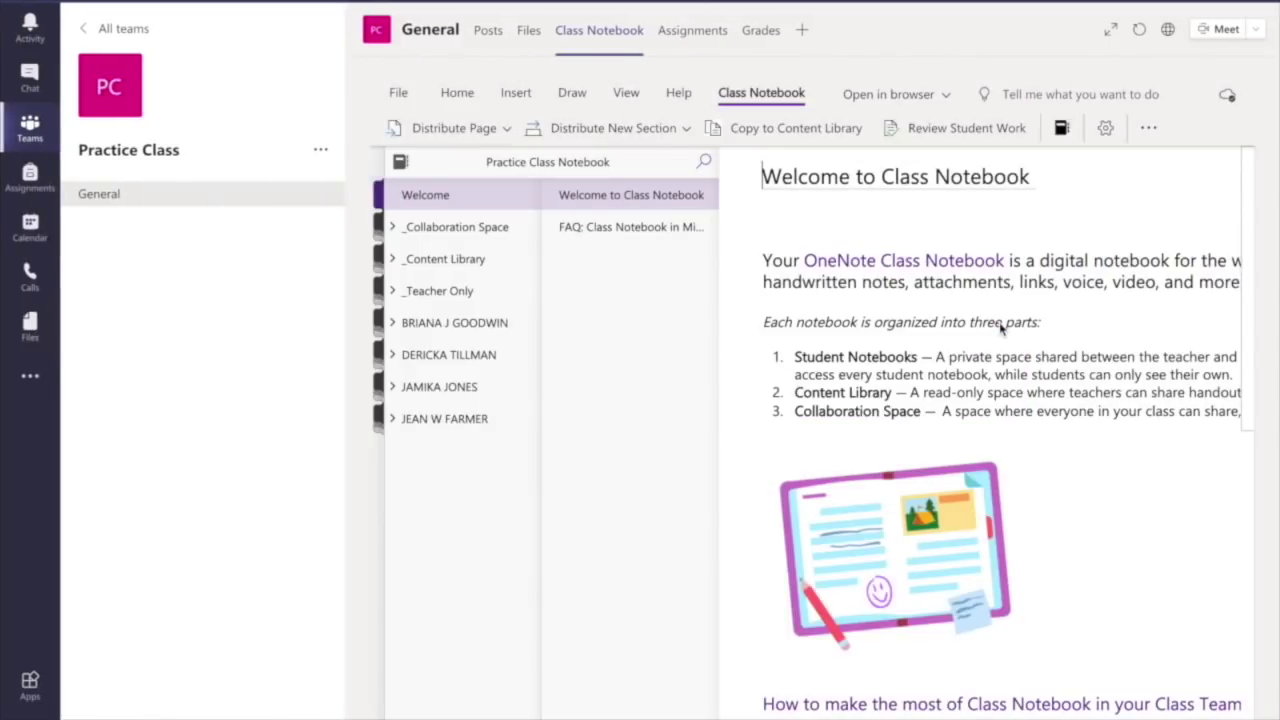
pyautogui.click(456, 323)
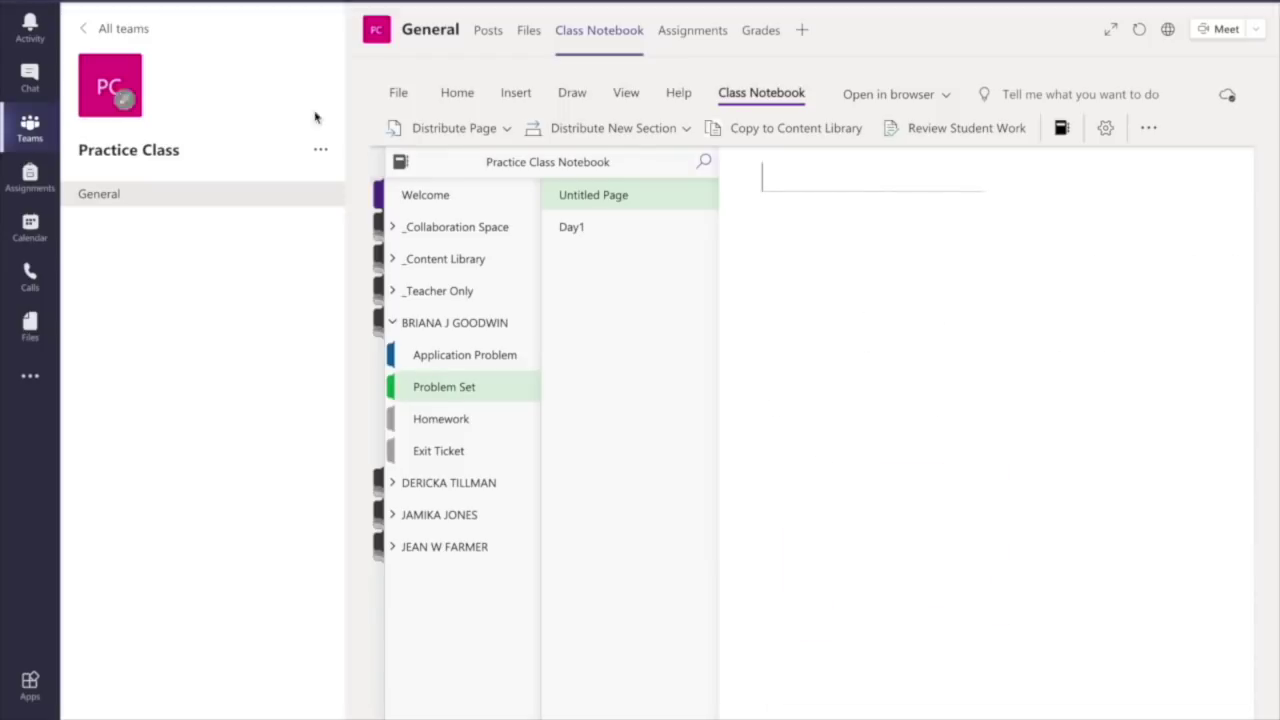
pyautogui.click(630, 230)
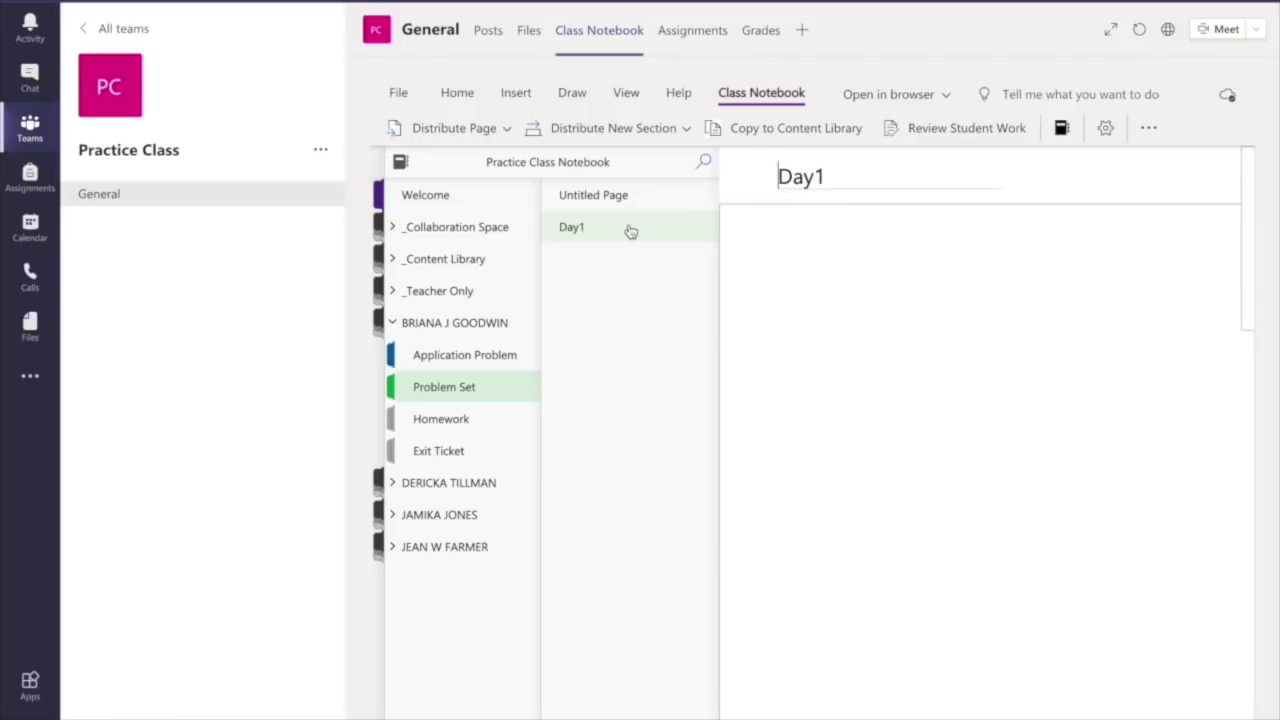
pyautogui.click(843, 443)
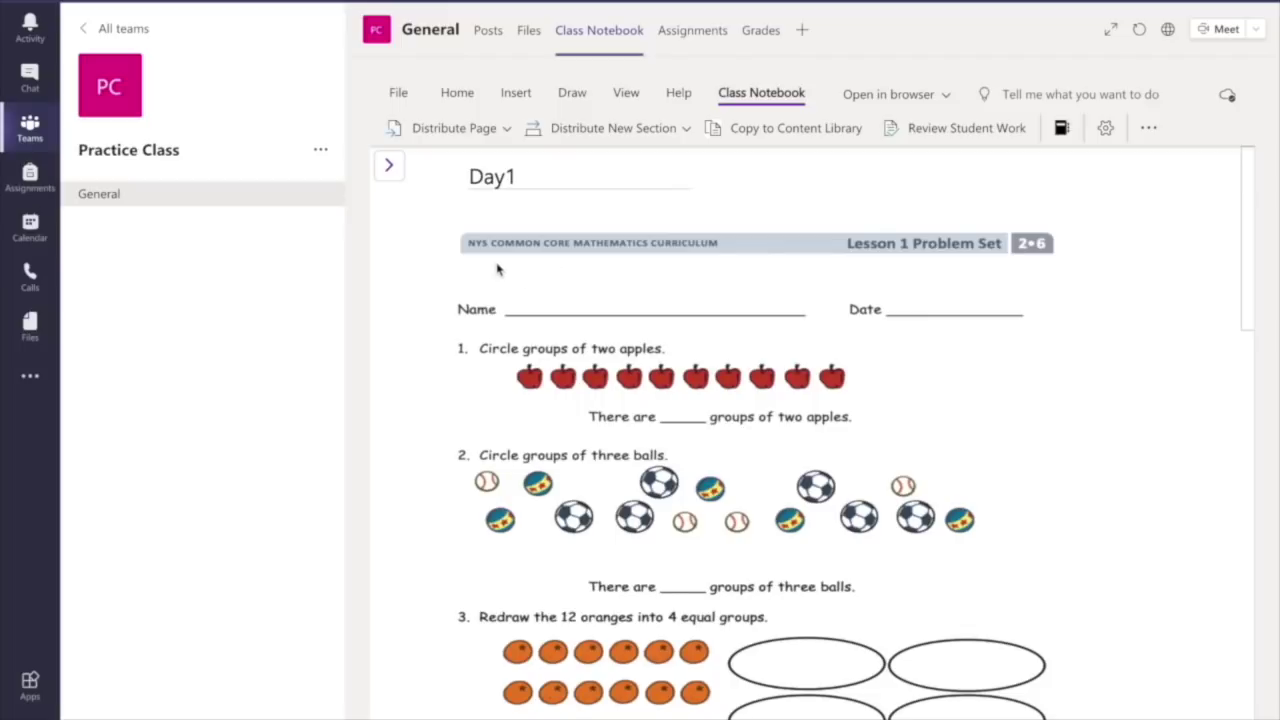
pyautogui.scroll(-7, 500, 270)
pyautogui.scroll(-5, 497, 266)
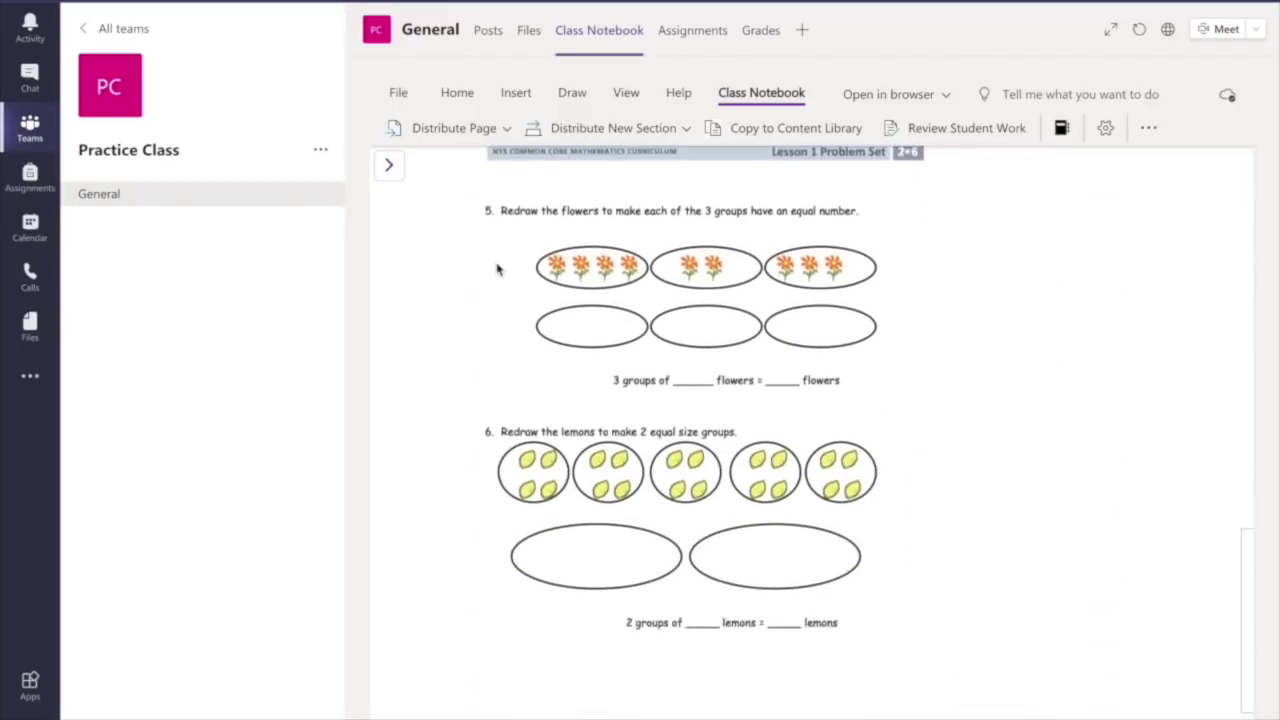
pyautogui.scroll(10, 497, 265)
pyautogui.scroll(3, 498, 265)
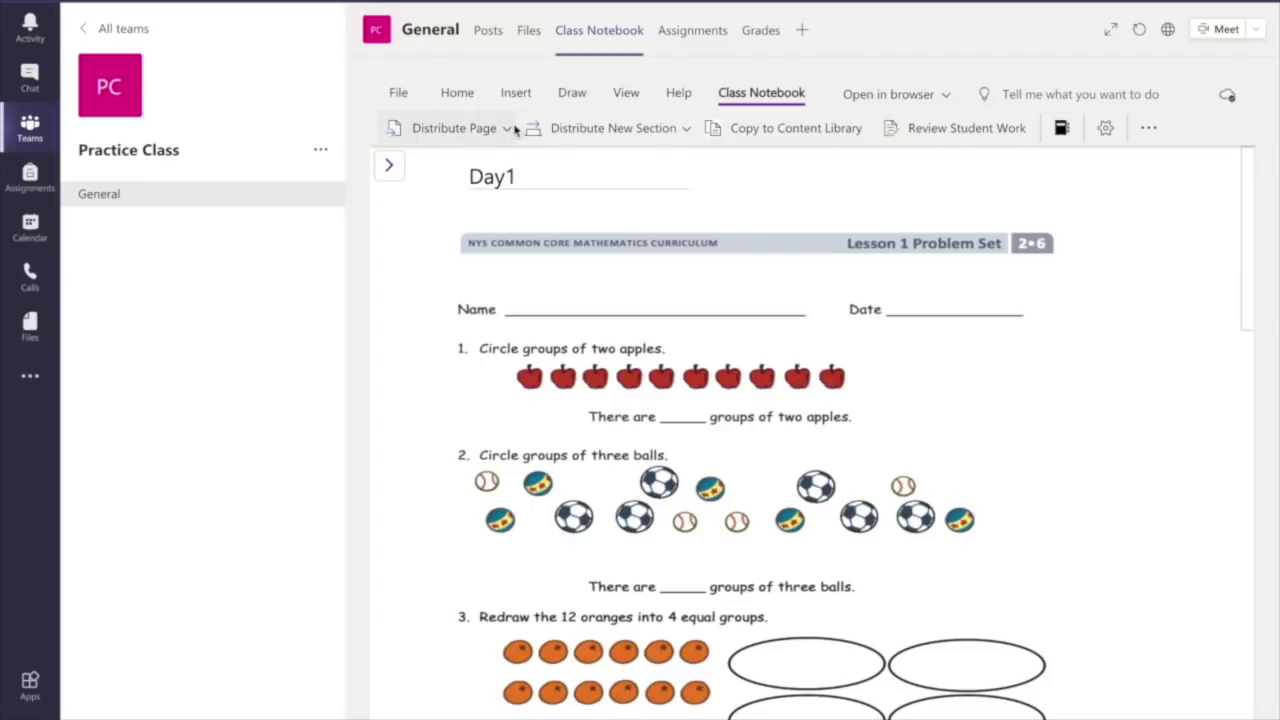
# Add a text box on the worksheet's Name line and enter the student's first name
pyautogui.click(571, 93)
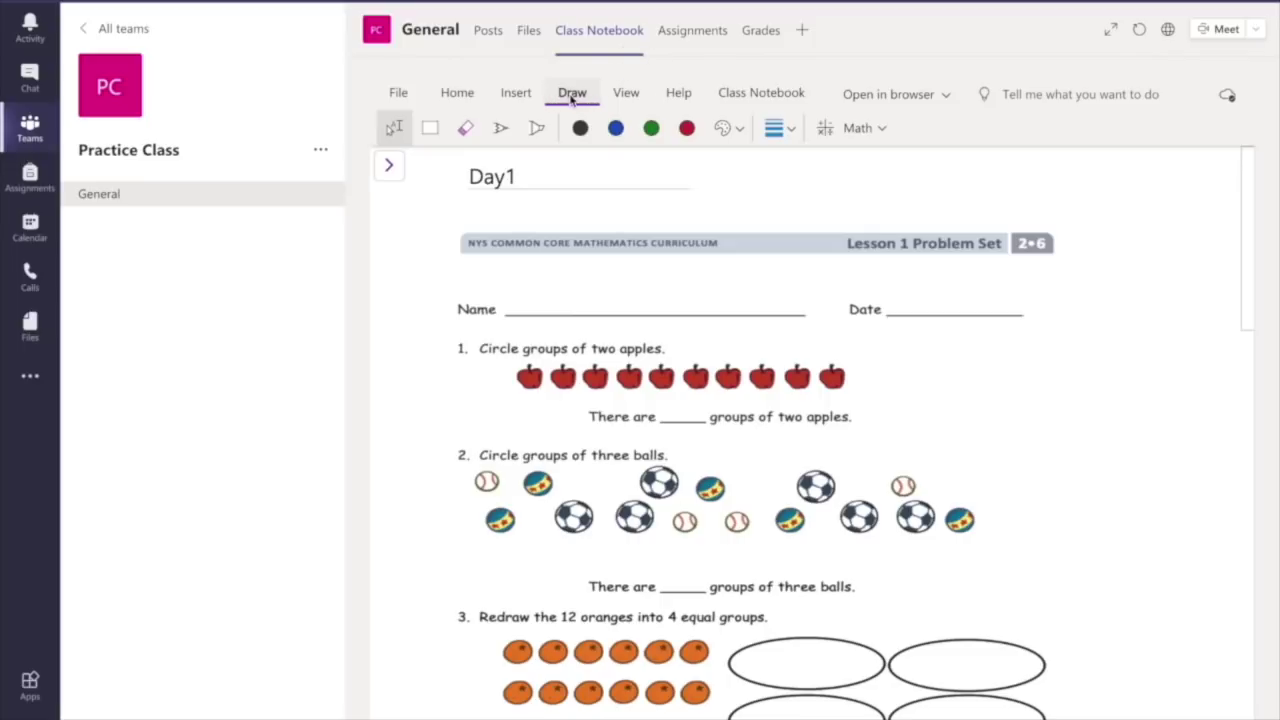
pyautogui.click(396, 130)
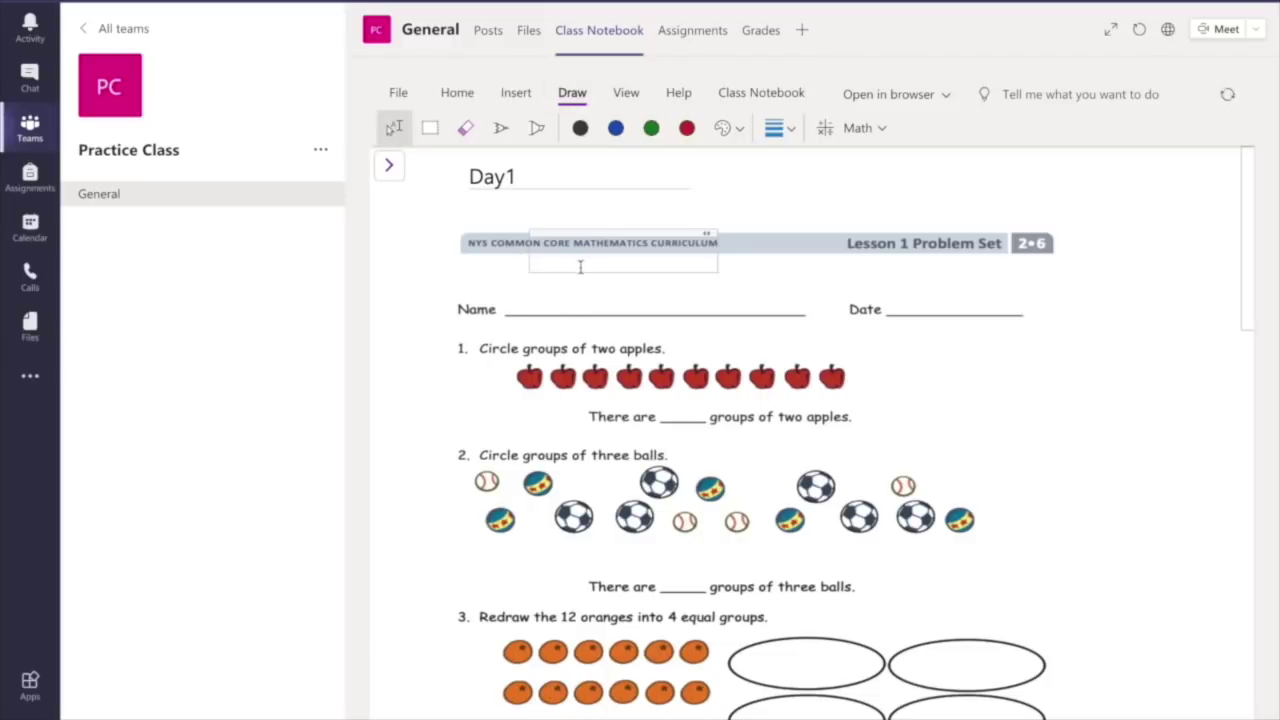
pyautogui.moveTo(588, 232); pyautogui.dragTo(570, 273)
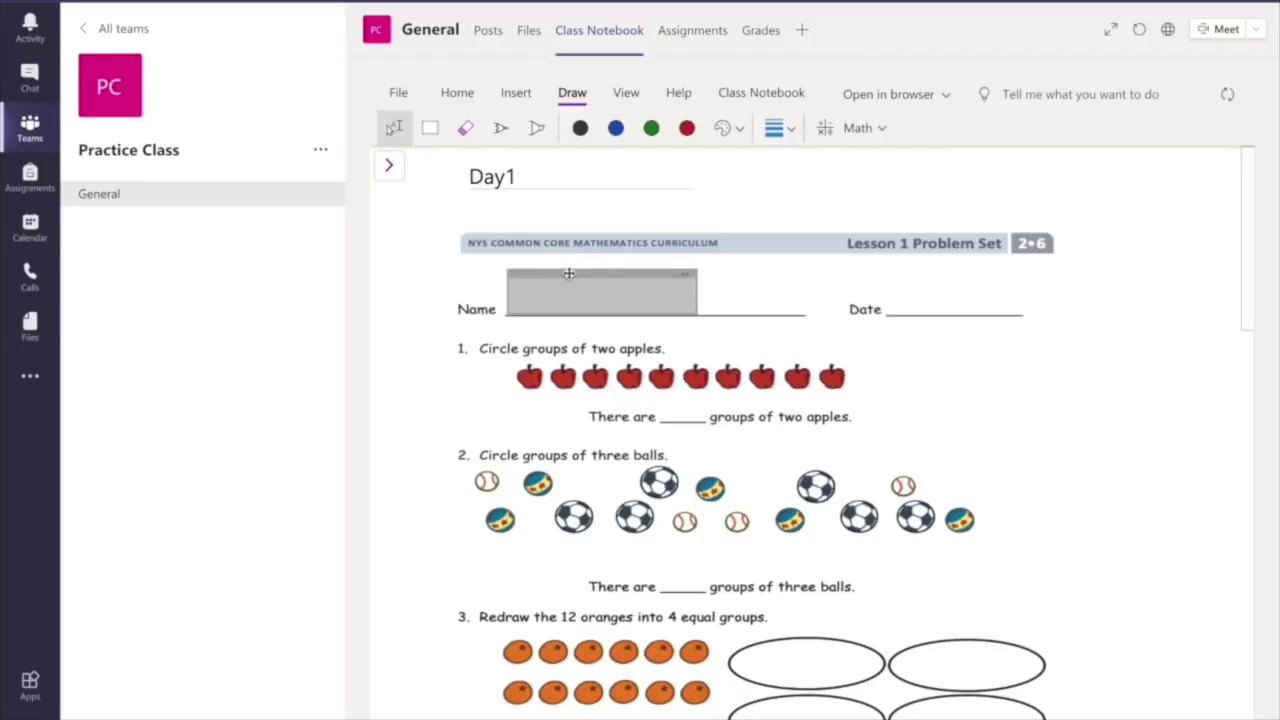
pyautogui.click(538, 299)
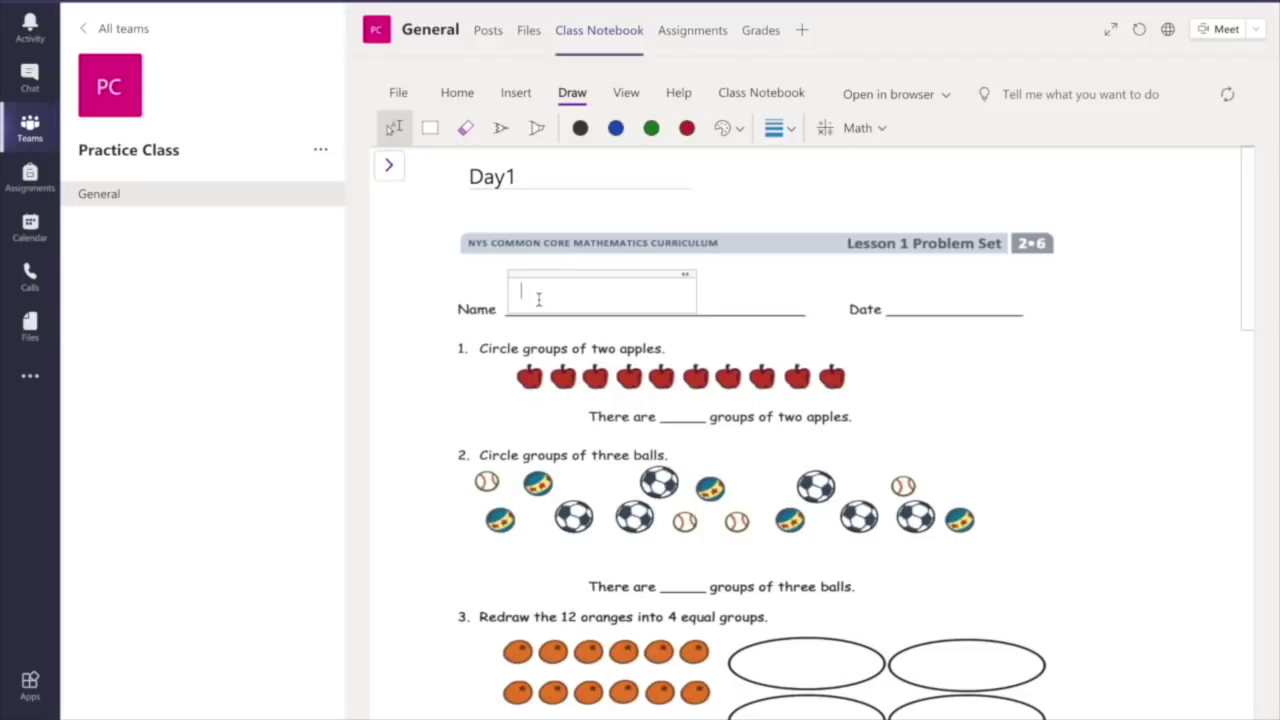
pyautogui.write('Danielle')
# Place a text box on the worksheet's Date line and enter Aug 29,2020
pyautogui.click(910, 307)
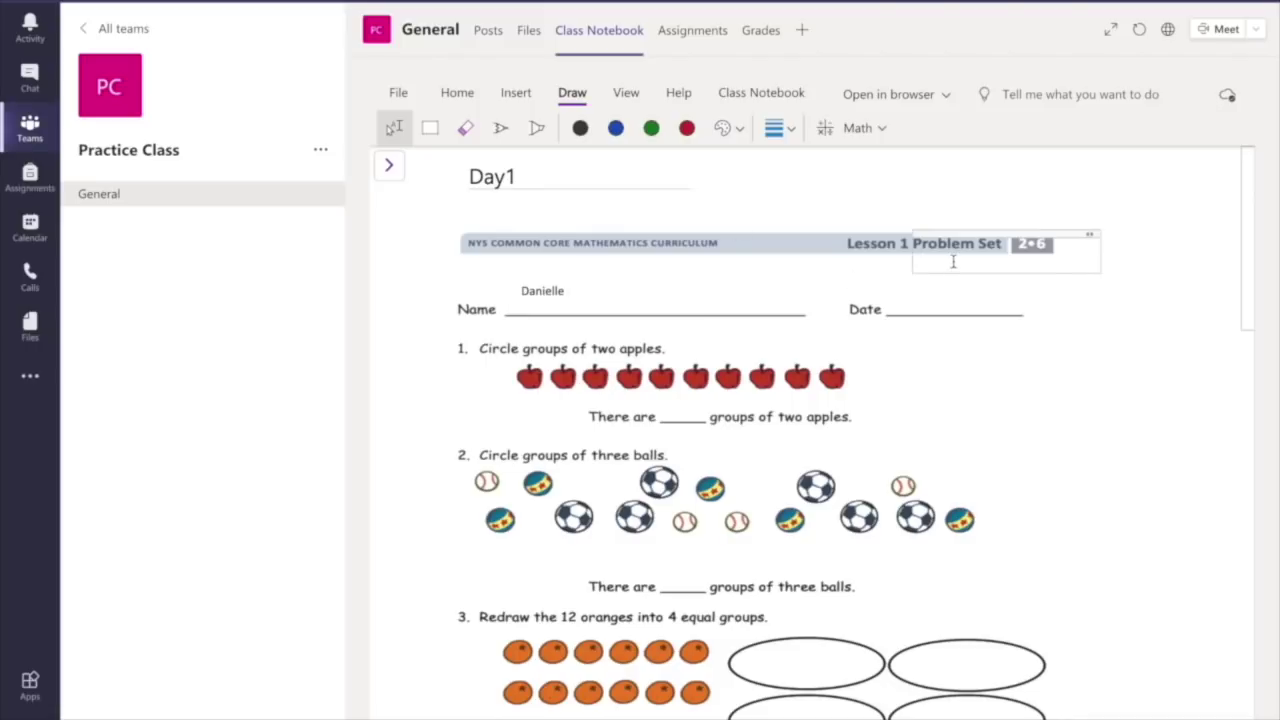
pyautogui.moveTo(918, 232); pyautogui.dragTo(895, 270)
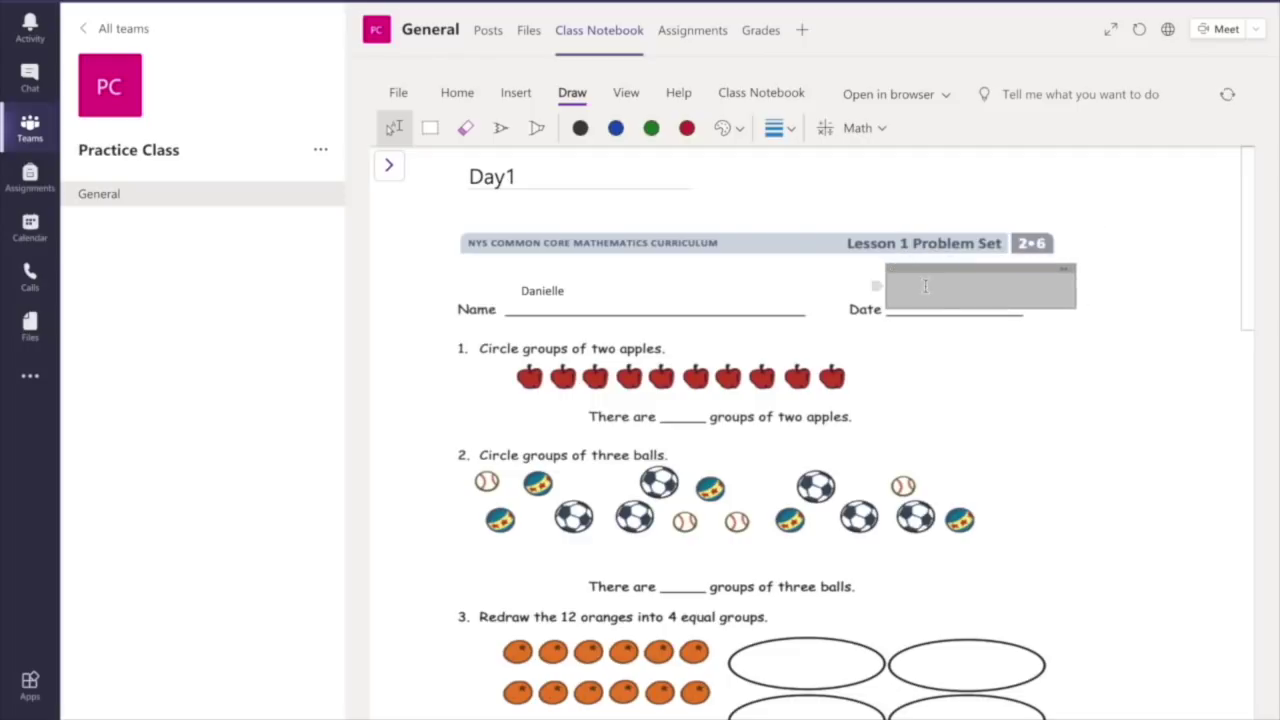
pyautogui.write('Aug 29')
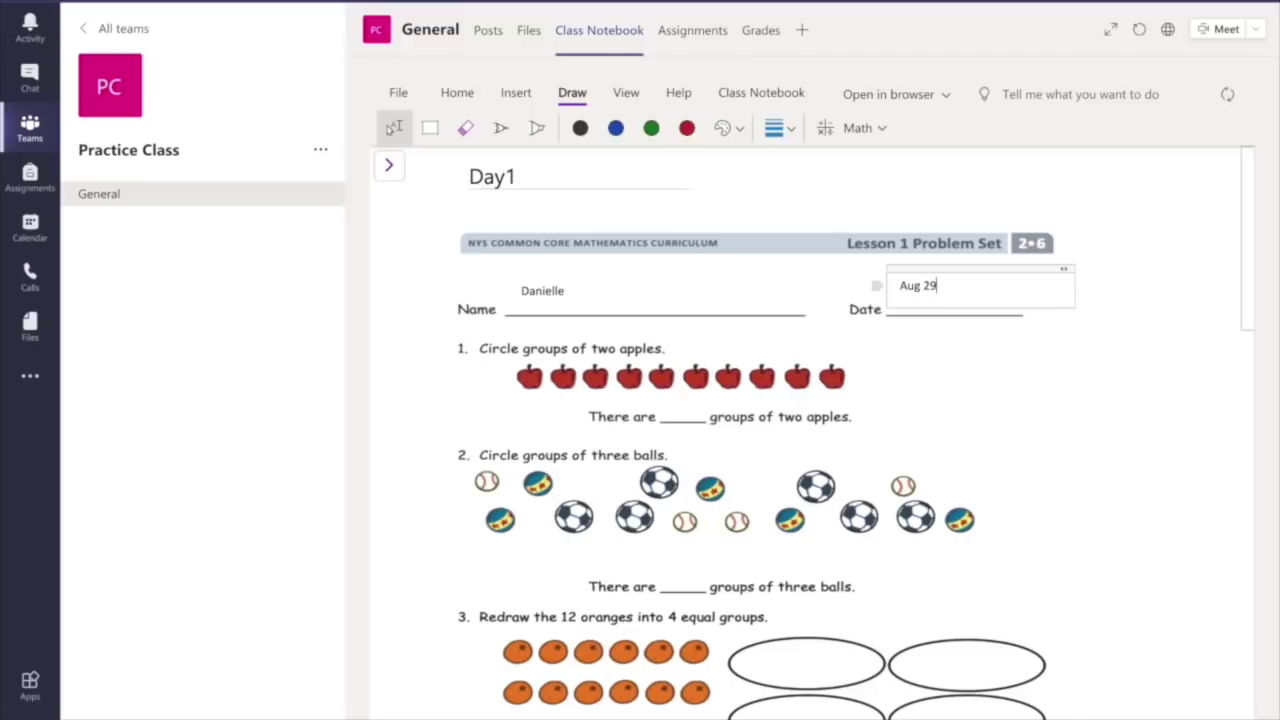
pyautogui.write(',2020')
pyautogui.click(1077, 428)
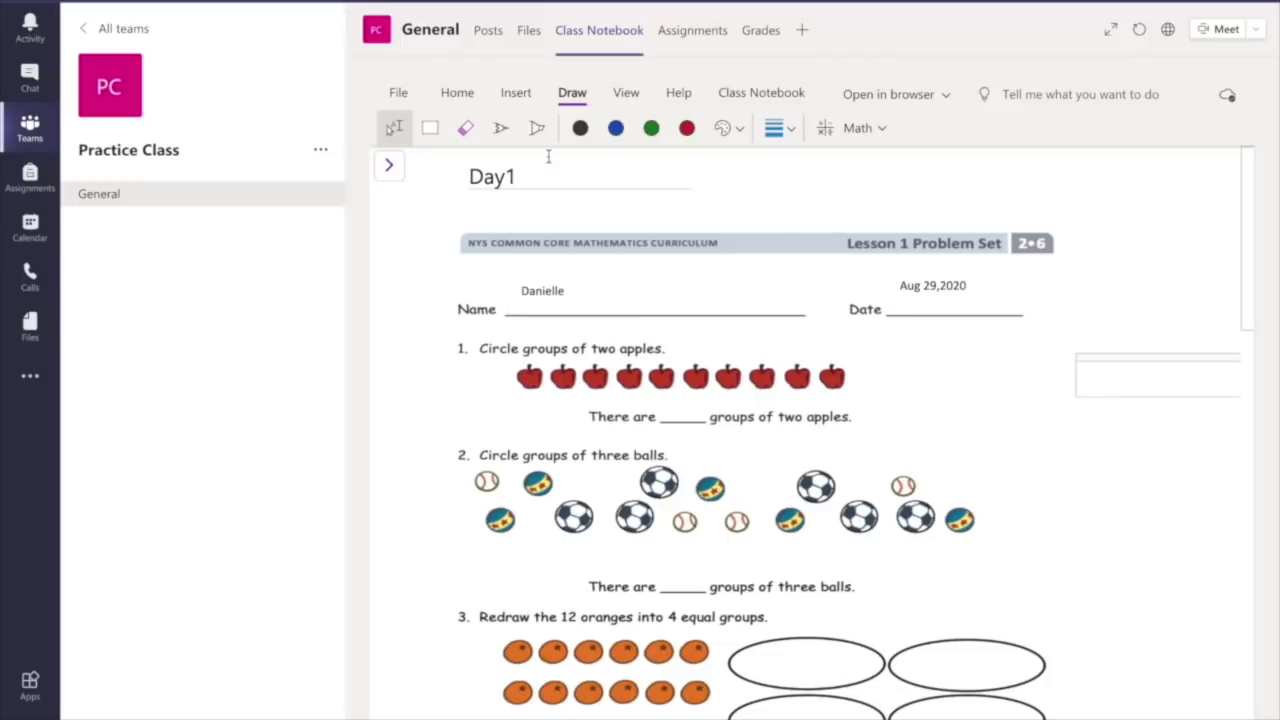
# Circle the apples in problem 1 in five groups of two with the black pen
pyautogui.click(502, 129)
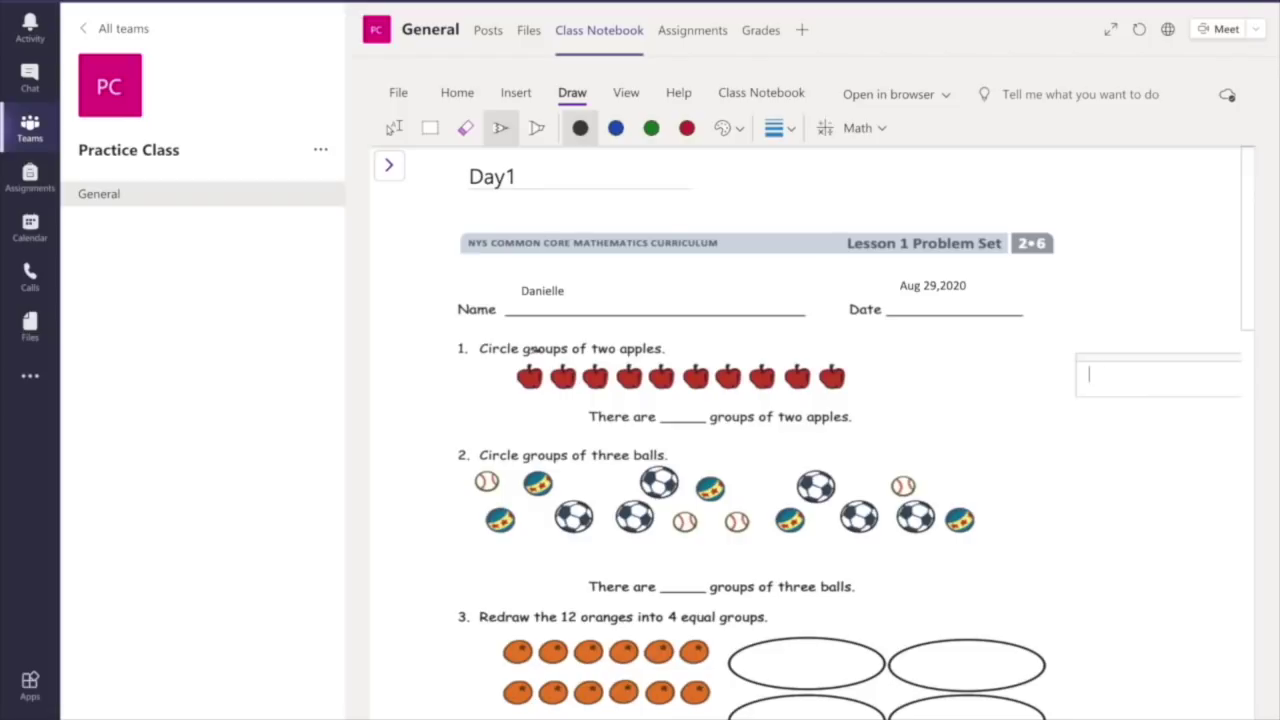
pyautogui.moveTo(517, 362); pyautogui.dragTo(510, 392)
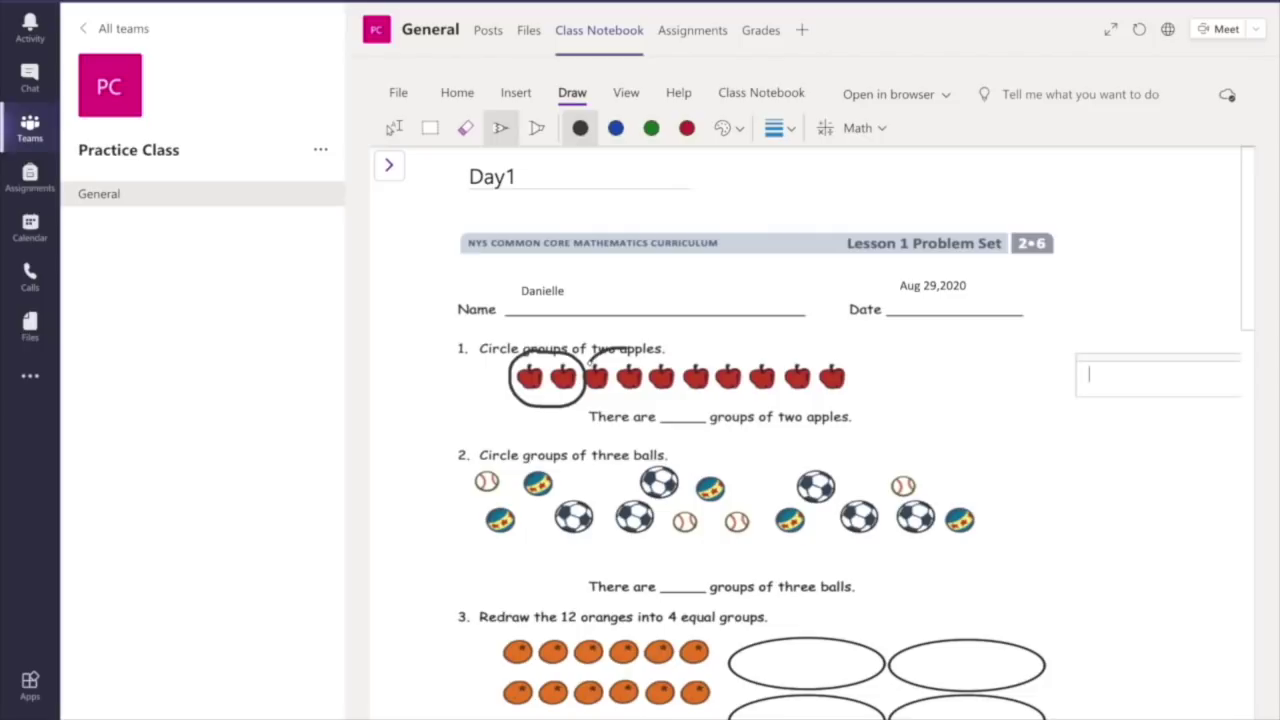
pyautogui.moveTo(612, 402); pyautogui.dragTo(652, 398)
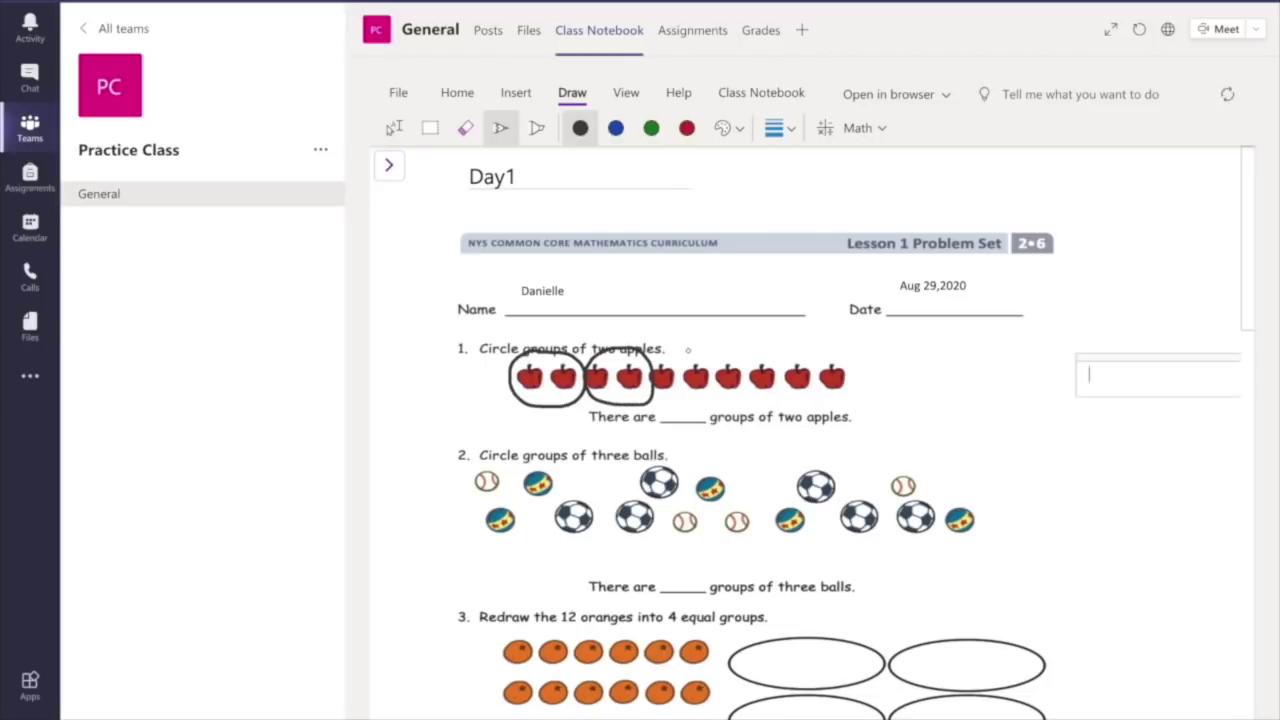
pyautogui.moveTo(657, 386)
pyautogui.mouseDown()
pyautogui.moveTo(698, 401)
pyautogui.moveTo(718, 366)
pyautogui.moveTo(688, 348)
pyautogui.moveTo(772, 400)
pyautogui.moveTo(781, 368)
pyautogui.moveTo(745, 347)
pyautogui.mouseUp()
pyautogui.moveTo(834, 348)
pyautogui.mouseDown()
pyautogui.moveTo(778, 362)
pyautogui.moveTo(800, 404)
pyautogui.moveTo(855, 380)
pyautogui.moveTo(836, 344)
pyautogui.mouseUp()
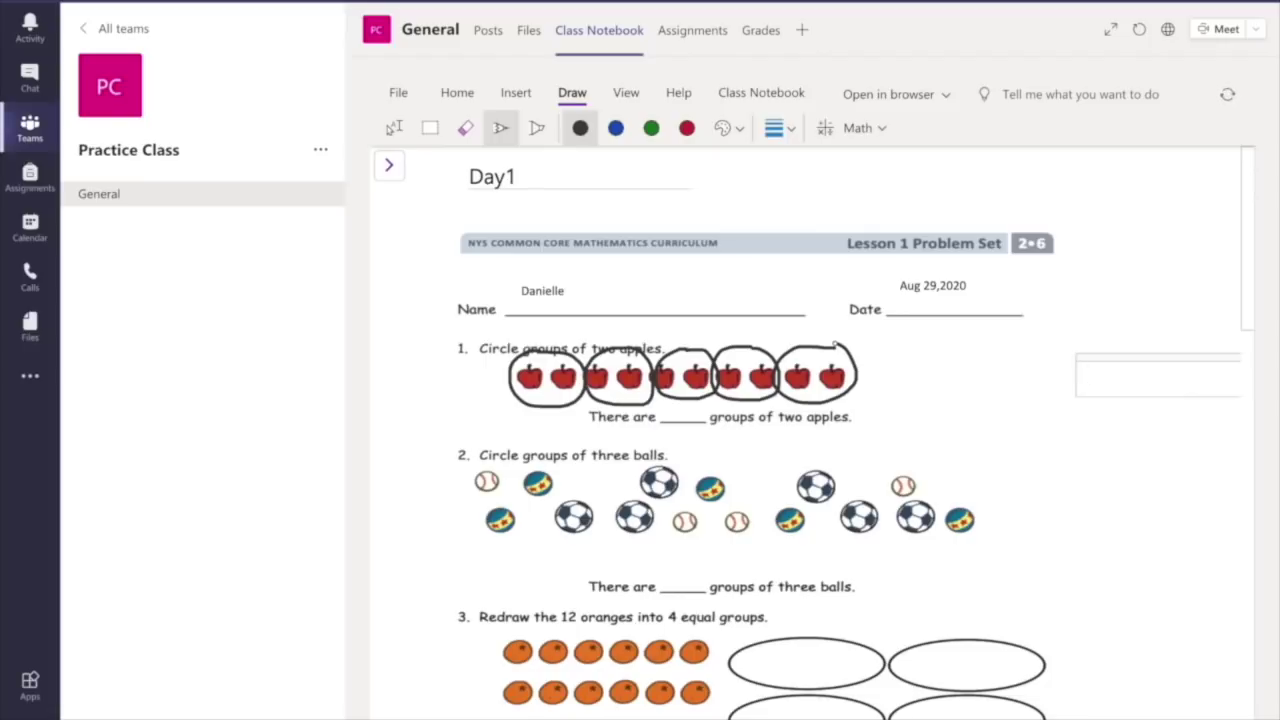
# Enter 5 in a text box and position it on the answer blank for groups of two apples
pyautogui.click(393, 128)
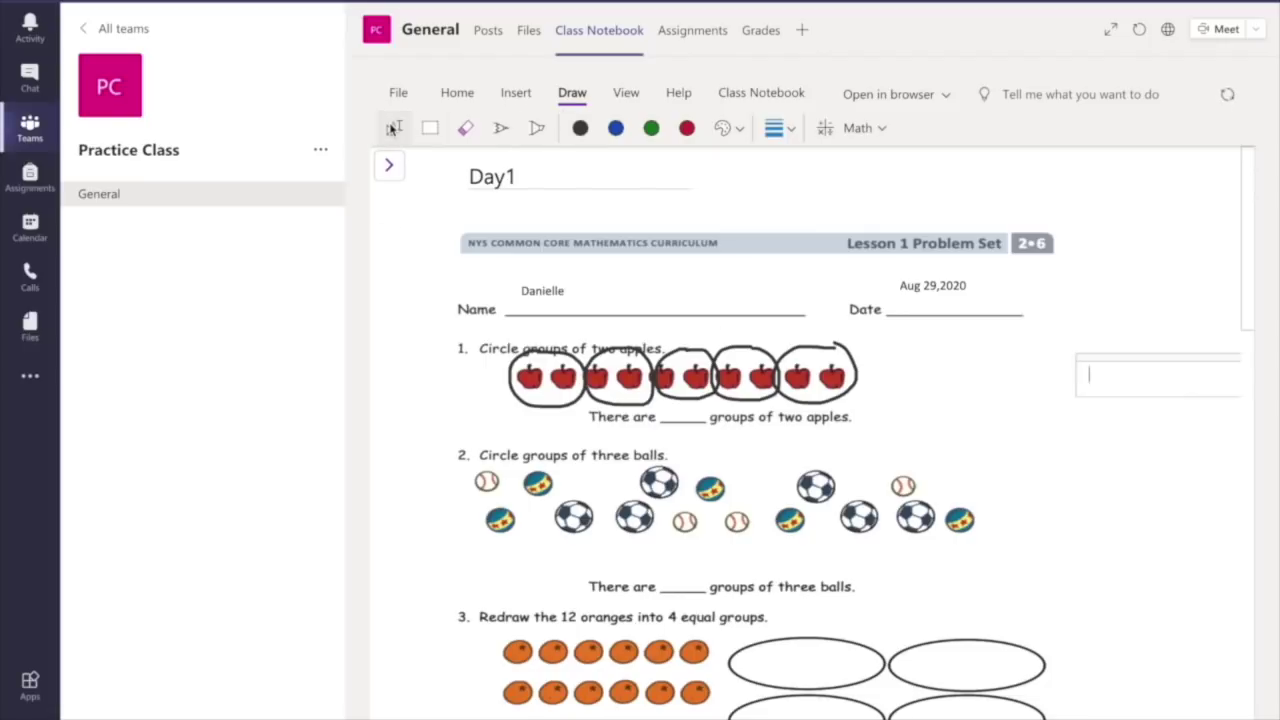
pyautogui.moveTo(775, 370)
pyautogui.mouseDown()
pyautogui.moveTo(688, 400)
pyautogui.moveTo(680, 420)
pyautogui.mouseUp()
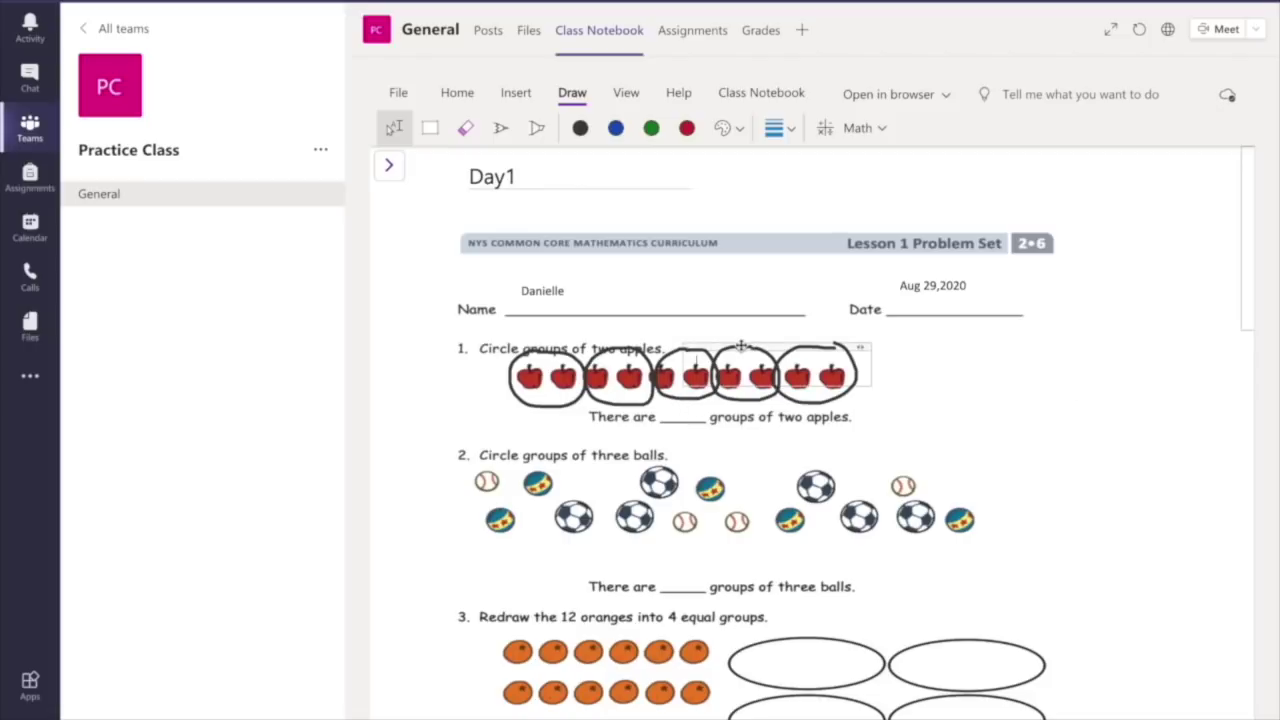
pyautogui.moveTo(740, 348)
pyautogui.mouseDown()
pyautogui.moveTo(710, 375)
pyautogui.moveTo(720, 388)
pyautogui.moveTo(689, 406)
pyautogui.mouseUp()
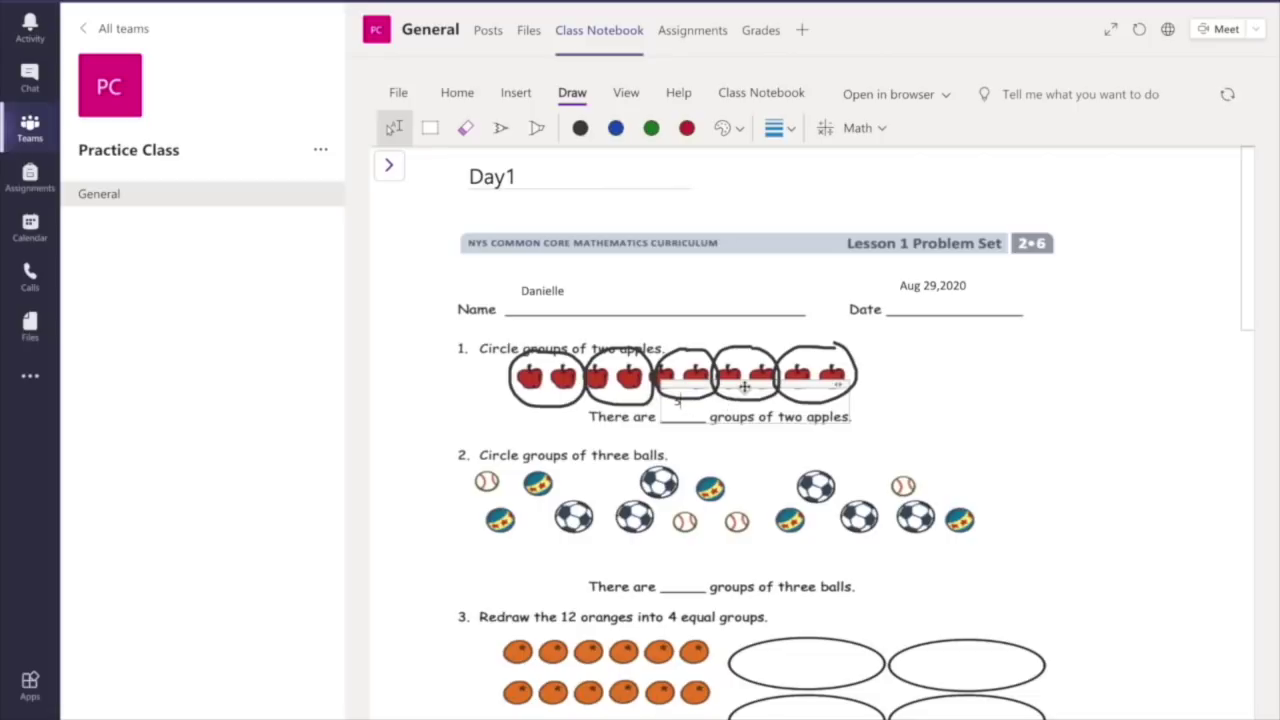
pyautogui.moveTo(744, 395); pyautogui.dragTo(746, 399)
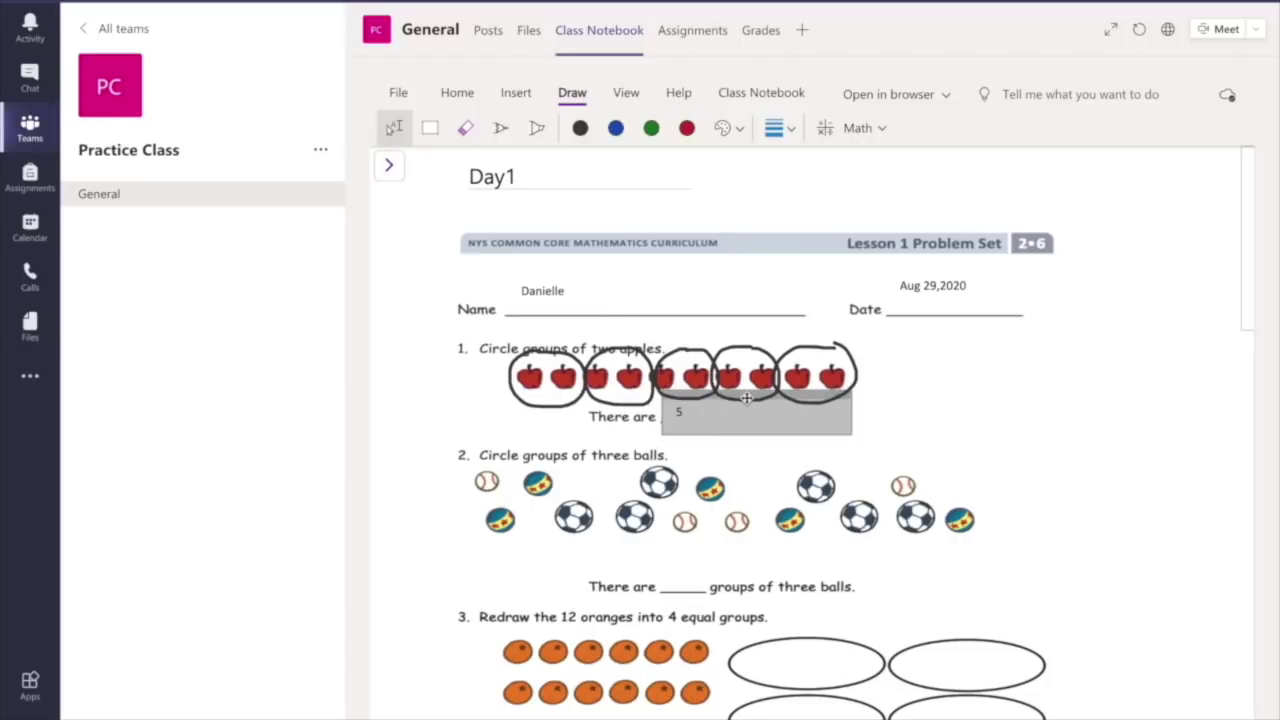
pyautogui.click(925, 492)
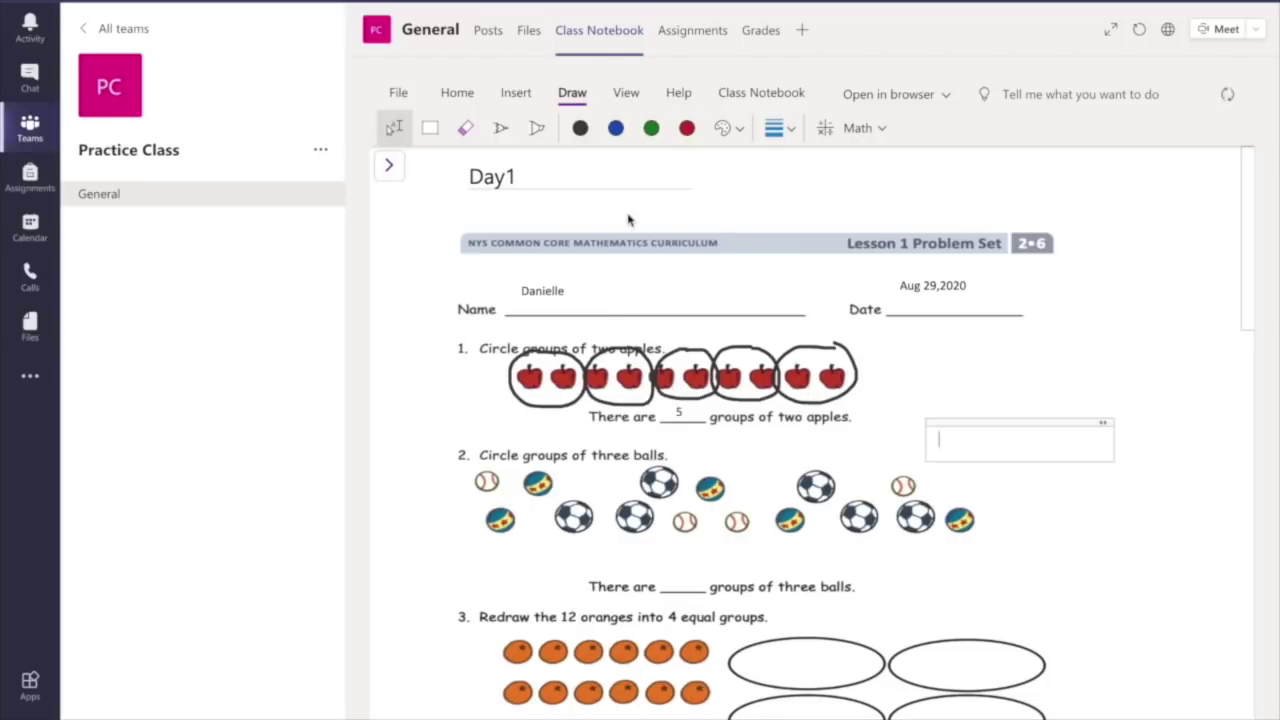
# Open the Day1 page in the second student's Problem Set section to check the distributed copy
pyautogui.click(388, 166)
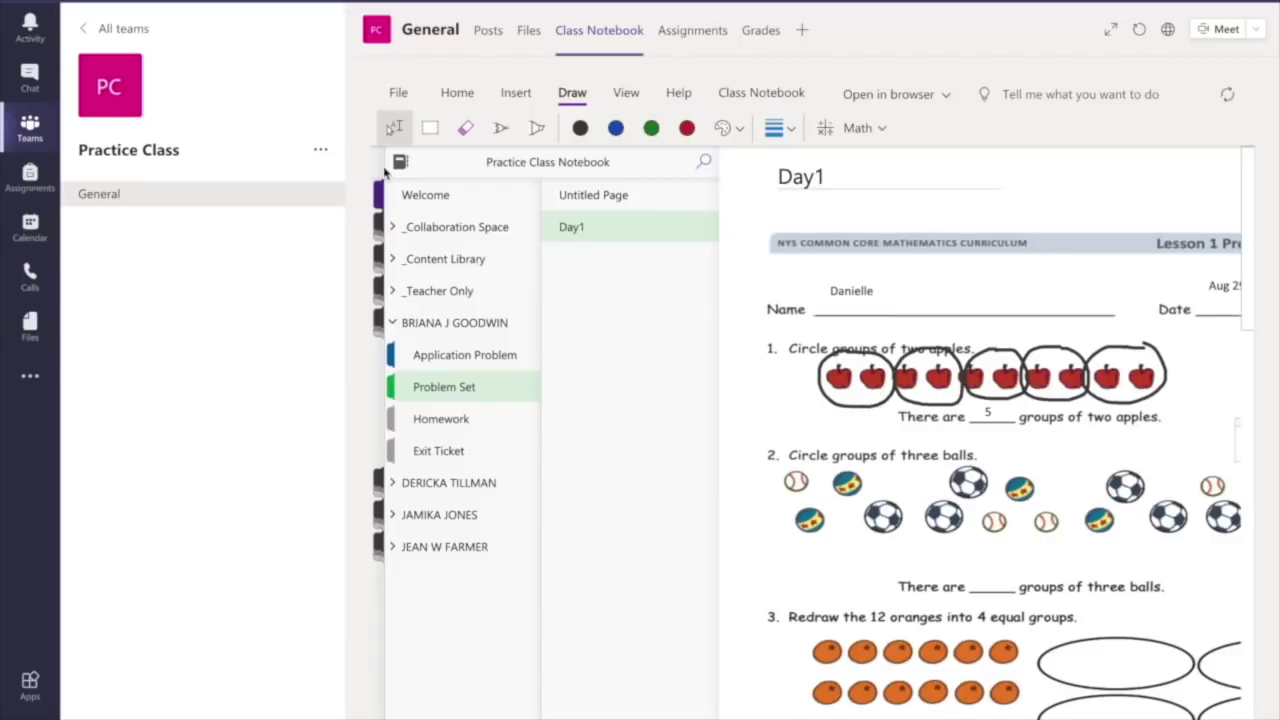
pyautogui.click(470, 485)
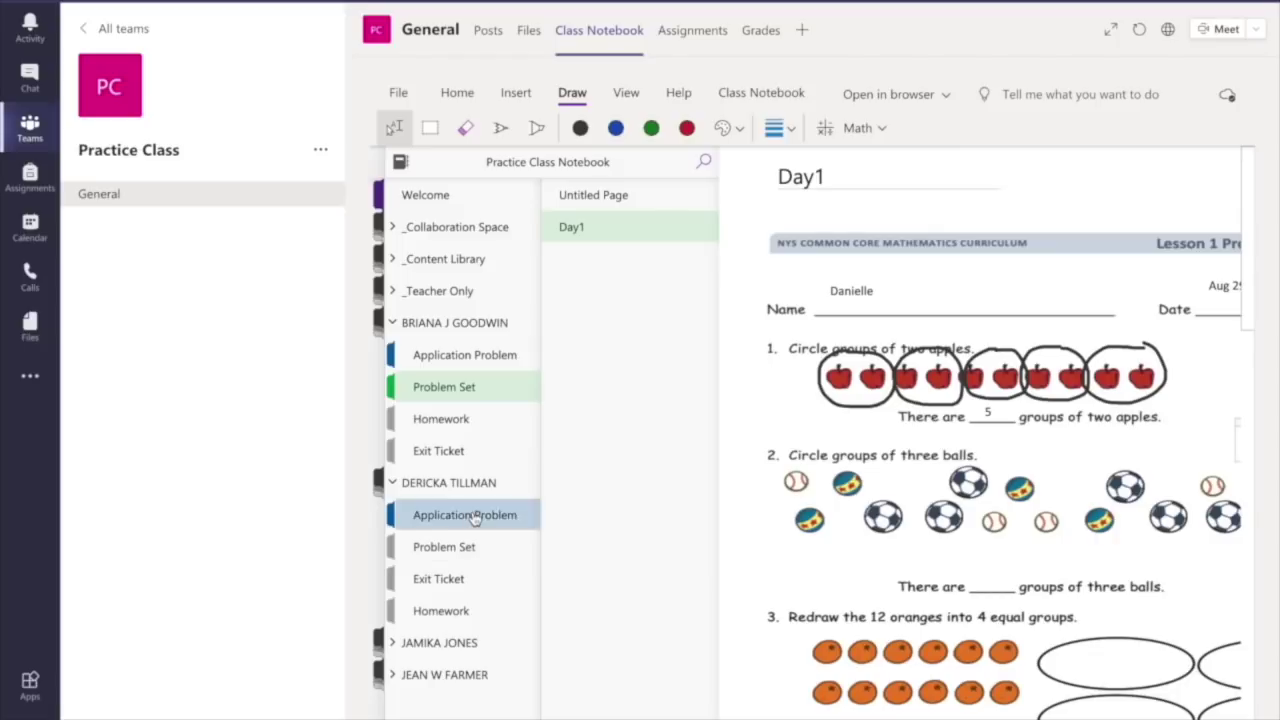
pyautogui.click(474, 515)
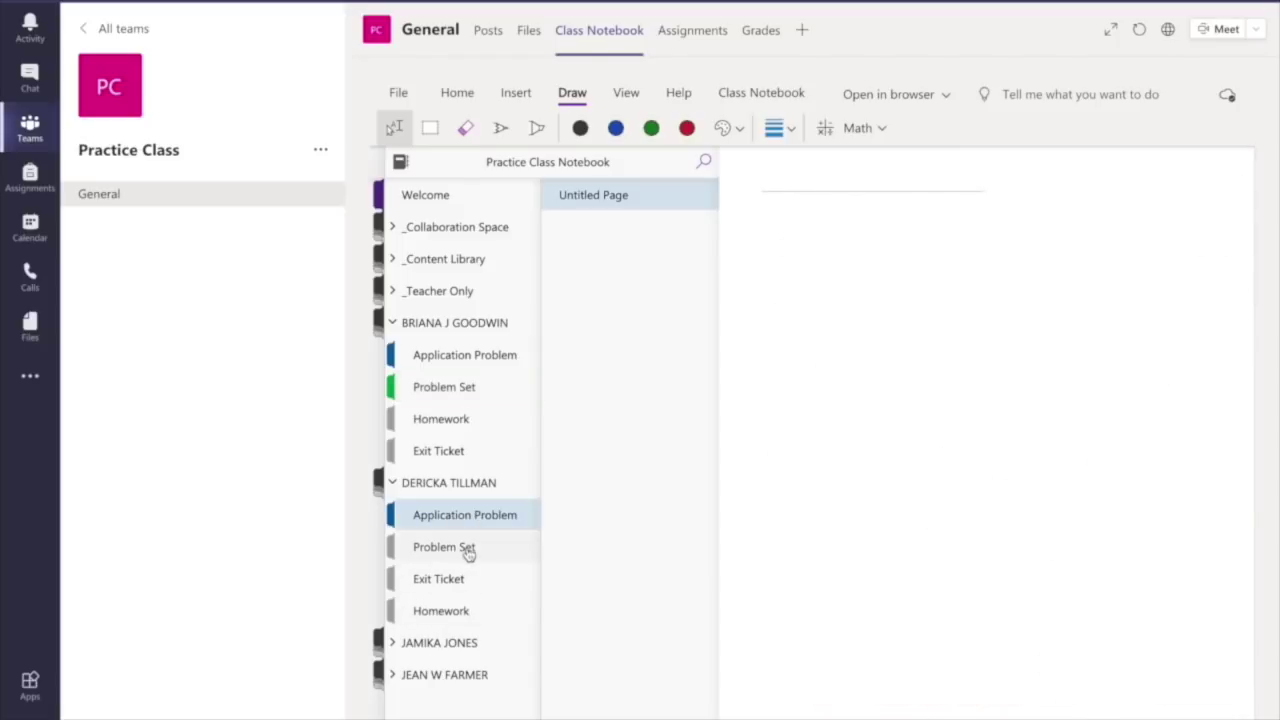
pyautogui.click(468, 549)
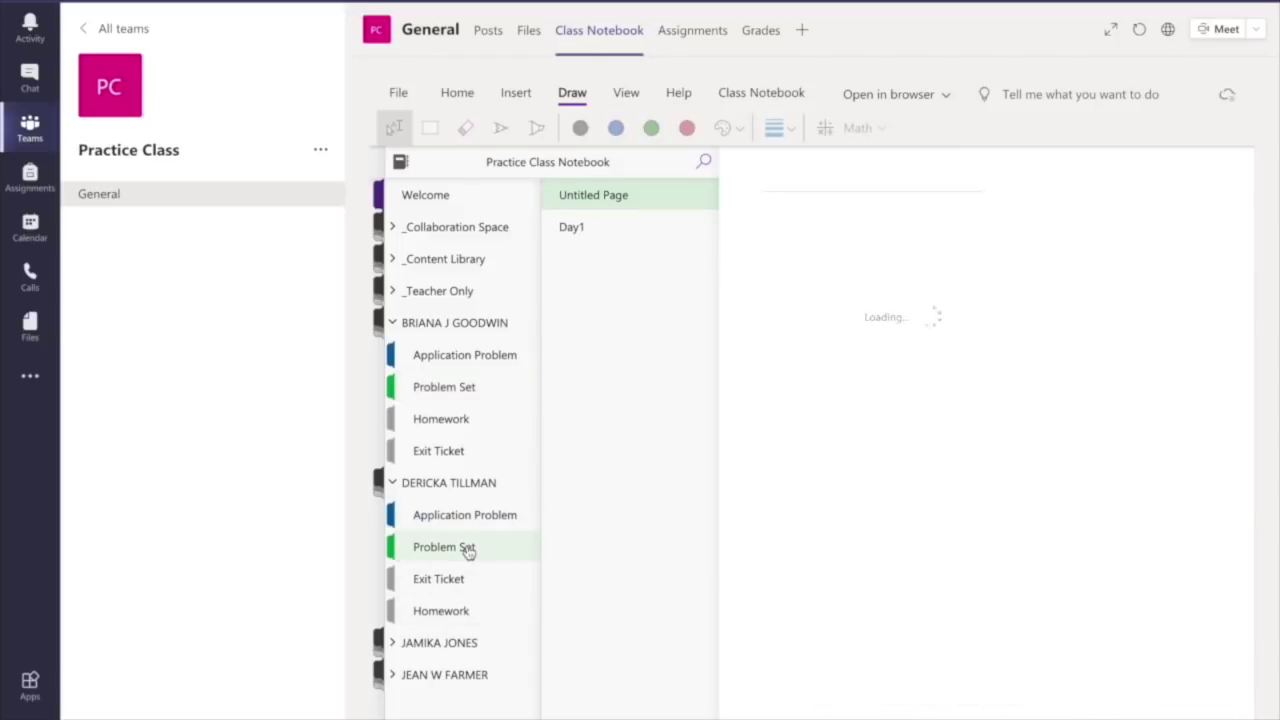
pyautogui.click(618, 228)
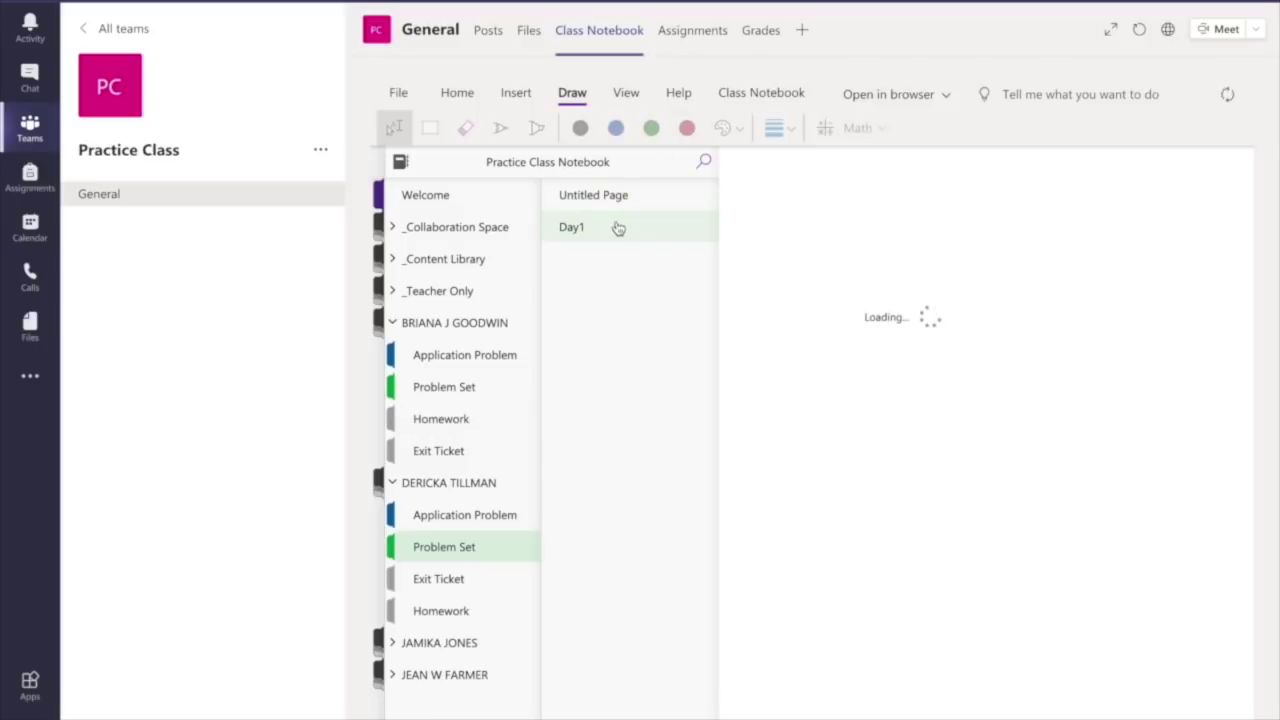